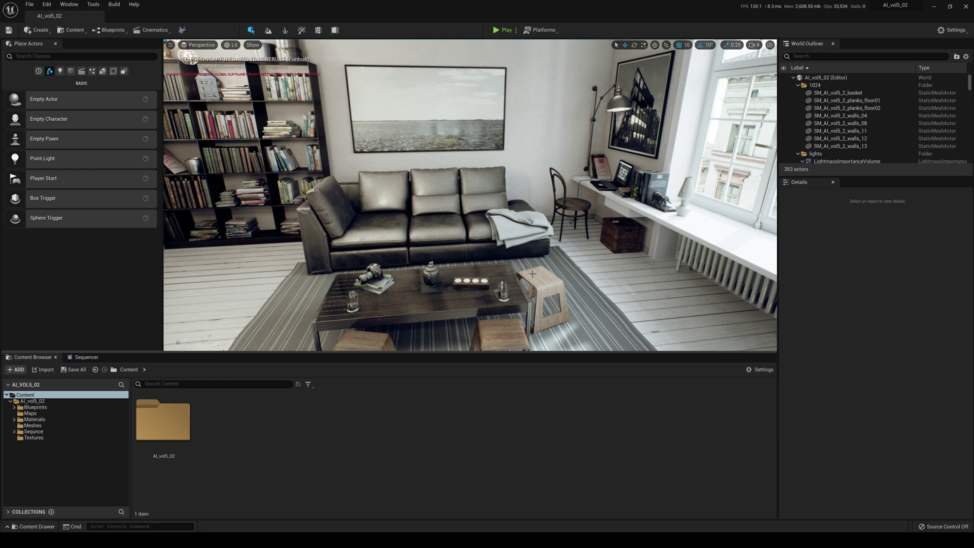
pyautogui.moveTo(532, 273); pyautogui.dragTo(451, 293, button='right')
pyautogui.moveTo(482, 242); pyautogui.dragTo(479, 241)
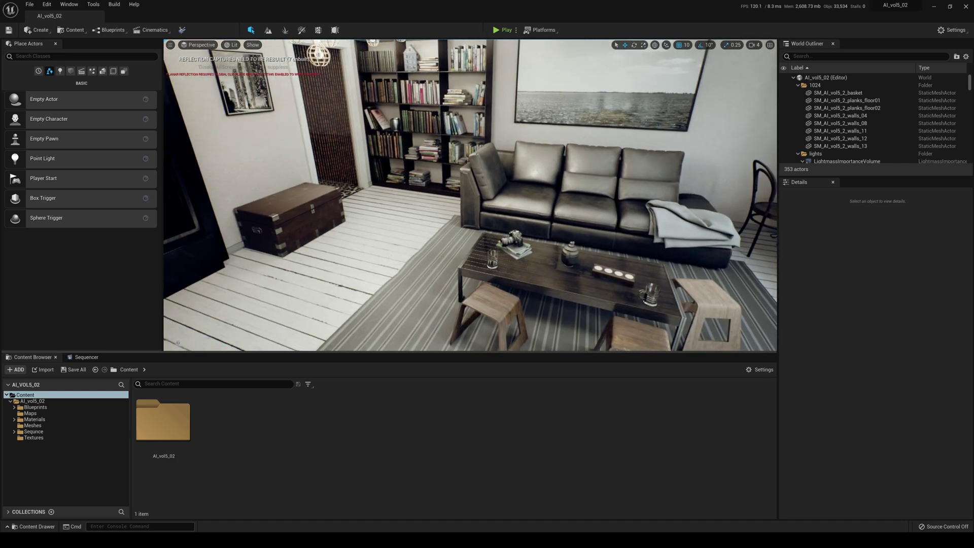
pyautogui.moveTo(479, 241); pyautogui.dragTo(575, 245, button='right')
pyautogui.moveTo(522, 240); pyautogui.dragTo(503, 240)
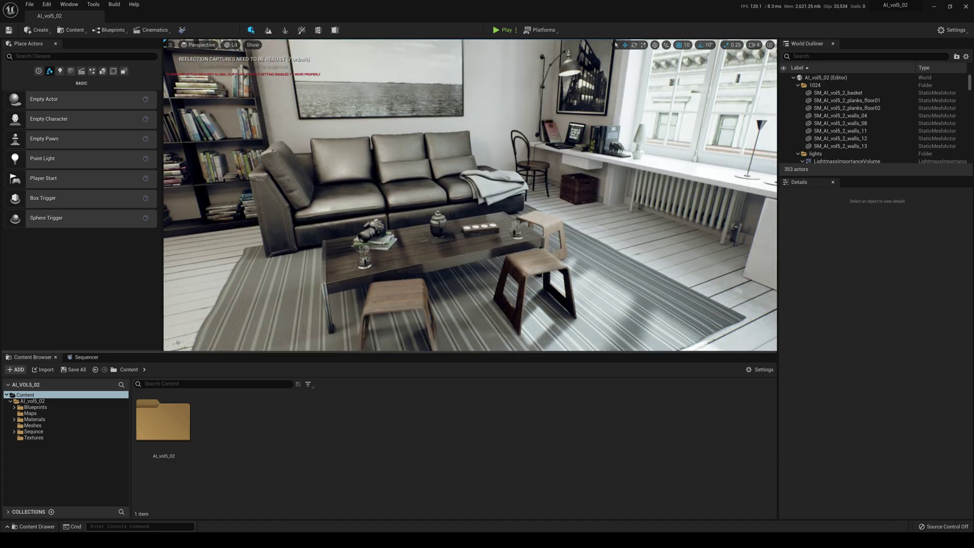
pyautogui.moveTo(504, 240); pyautogui.dragTo(504, 238, button='right')
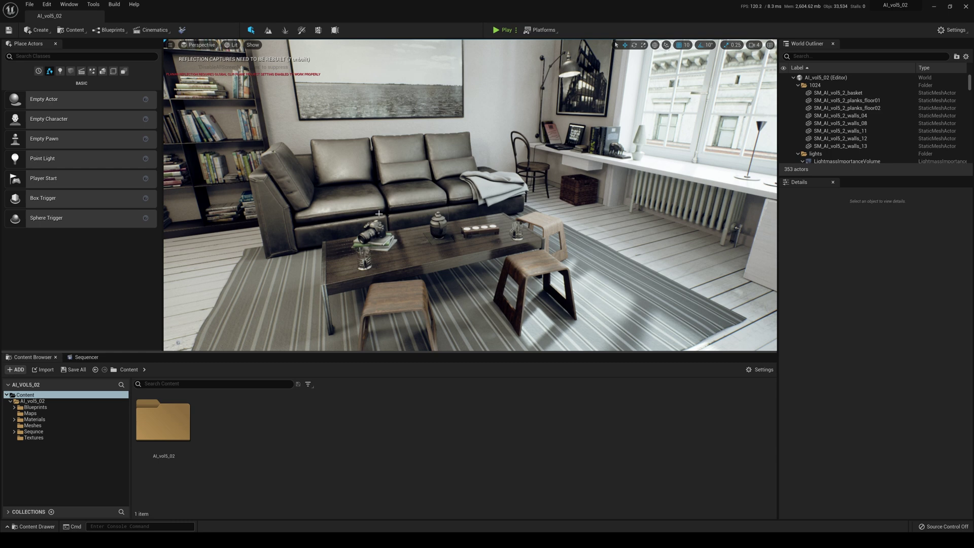
# Disable Allow Static Lighting in the project's rendering settings and close the settings.
pyautogui.click(47, 4)
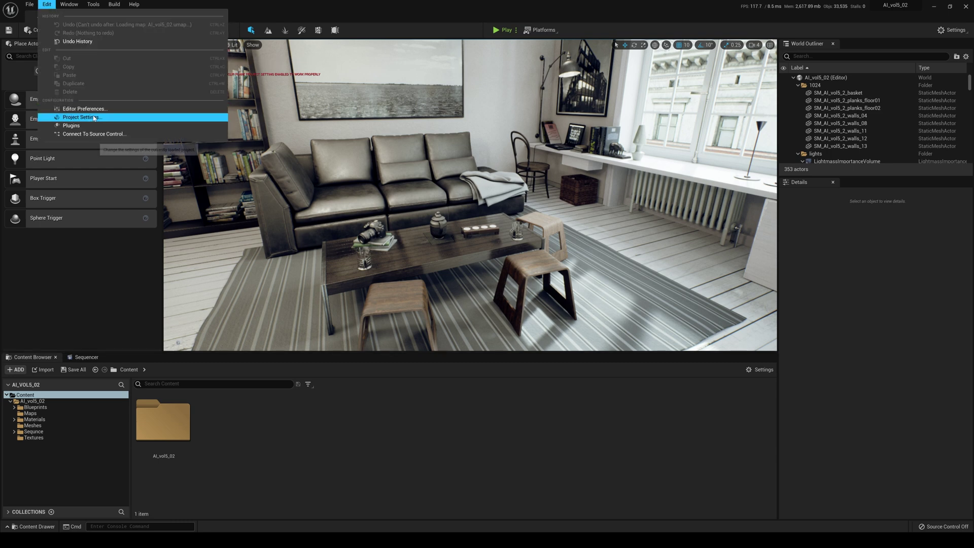
pyautogui.click(71, 117)
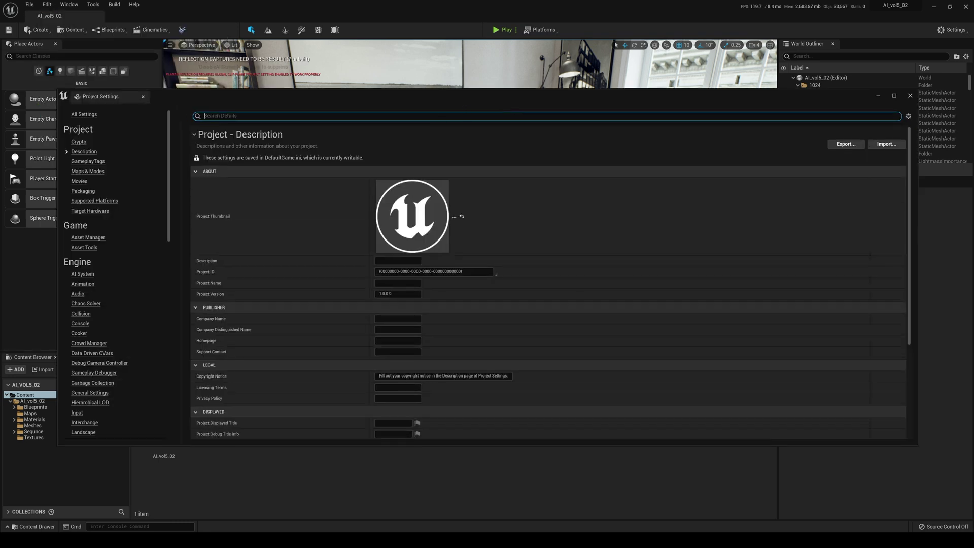
pyautogui.write('st')
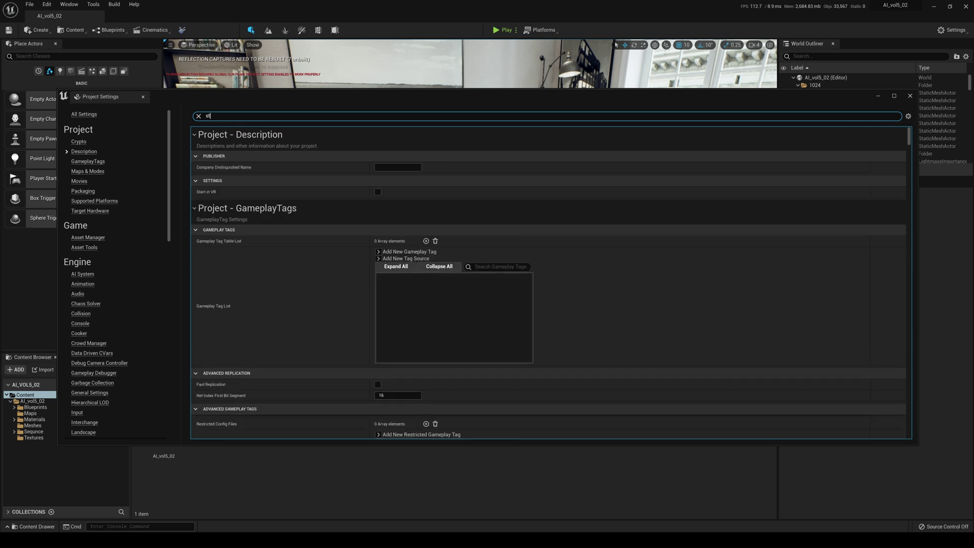
pyautogui.write('atic')
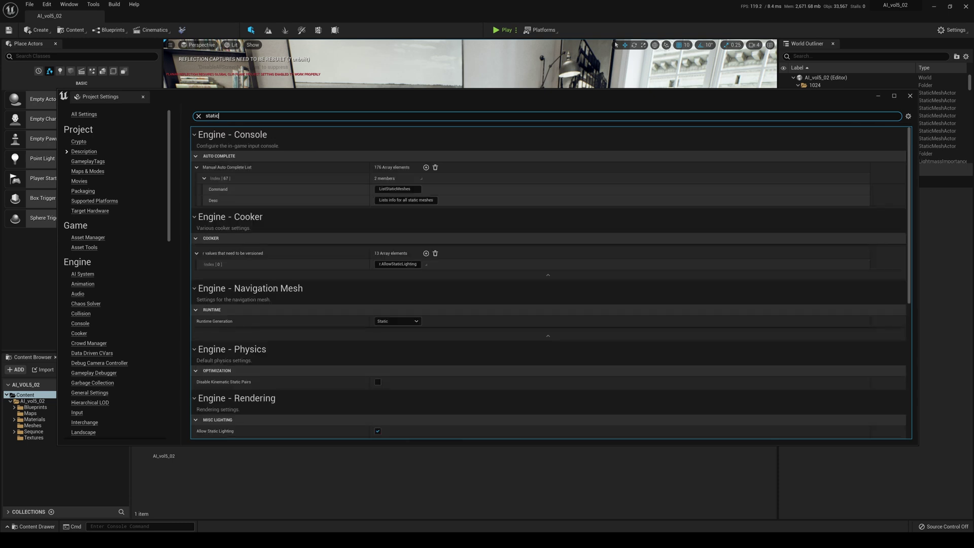
pyautogui.scroll(-10, 358, 424)
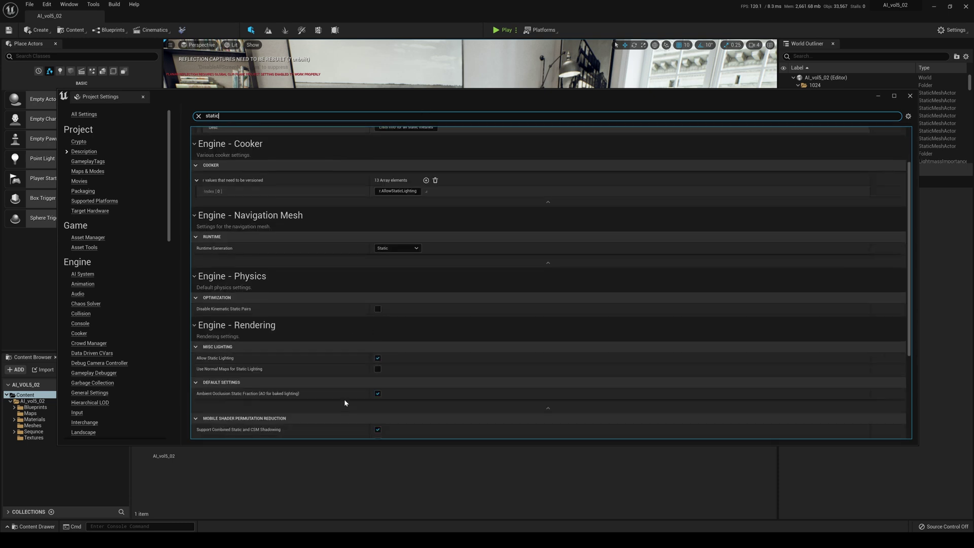
pyautogui.scroll(-1, 397, 306)
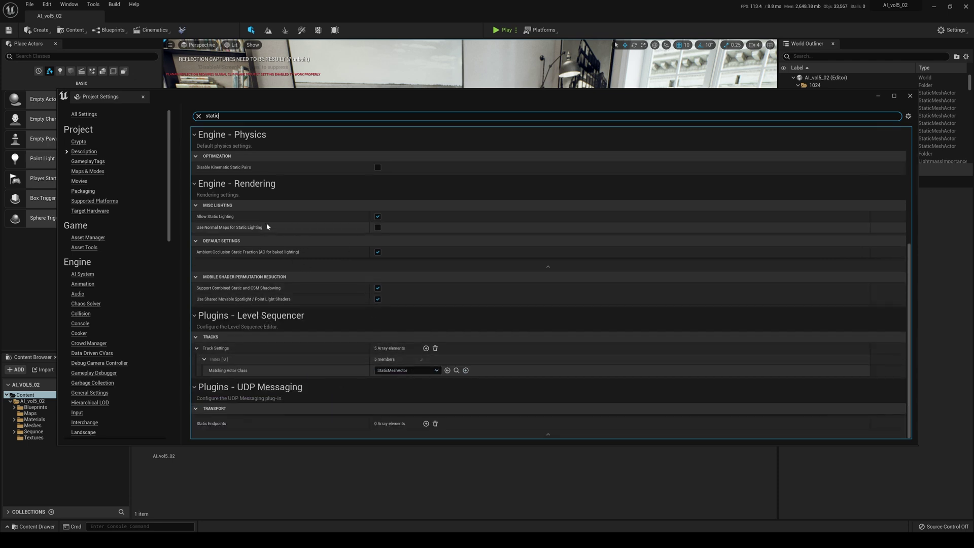
pyautogui.click(378, 216)
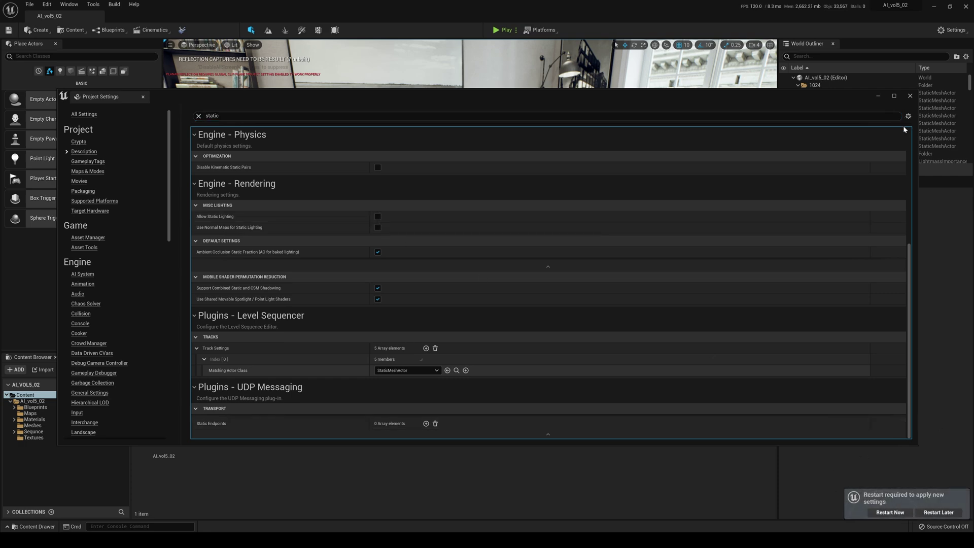
pyautogui.click(910, 97)
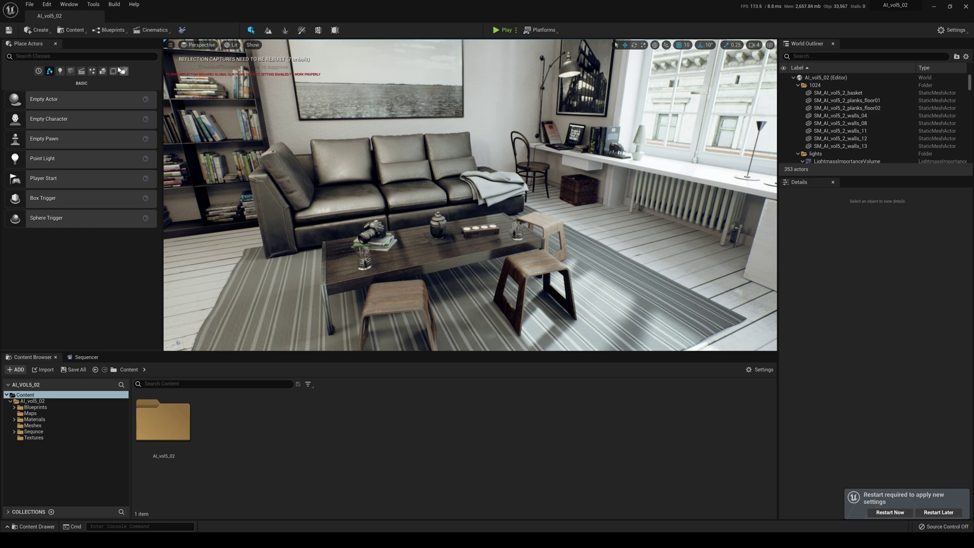
# Set the project's Dynamic Global Illumination Method to Lumen, accepting the automatic changes to related settings.
pyautogui.click(47, 4)
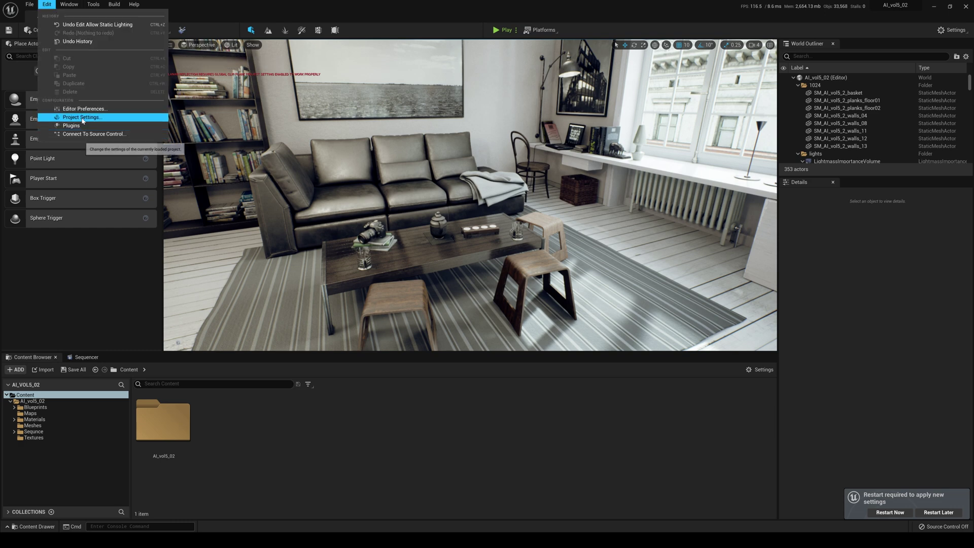
pyautogui.click(61, 118)
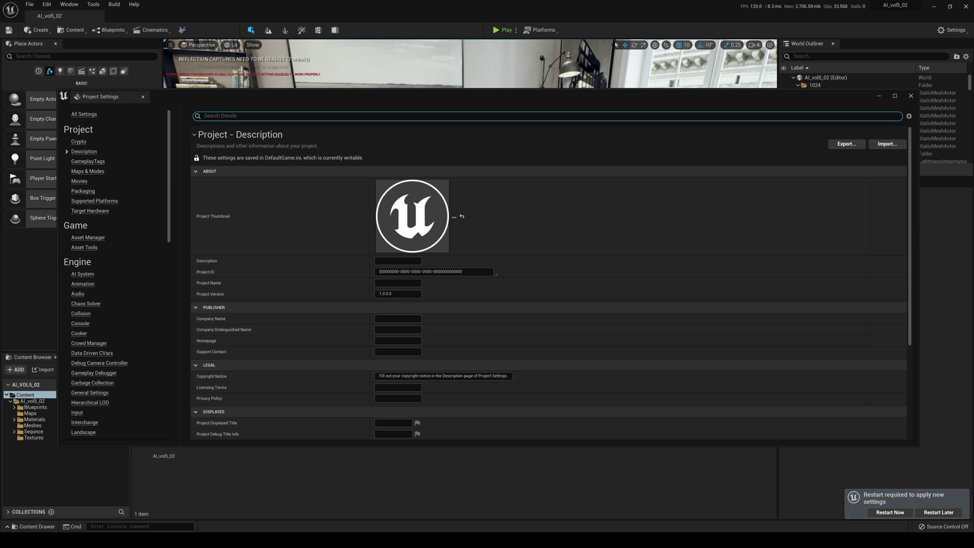
pyautogui.write('global')
pyautogui.scroll(-2, 445, 337)
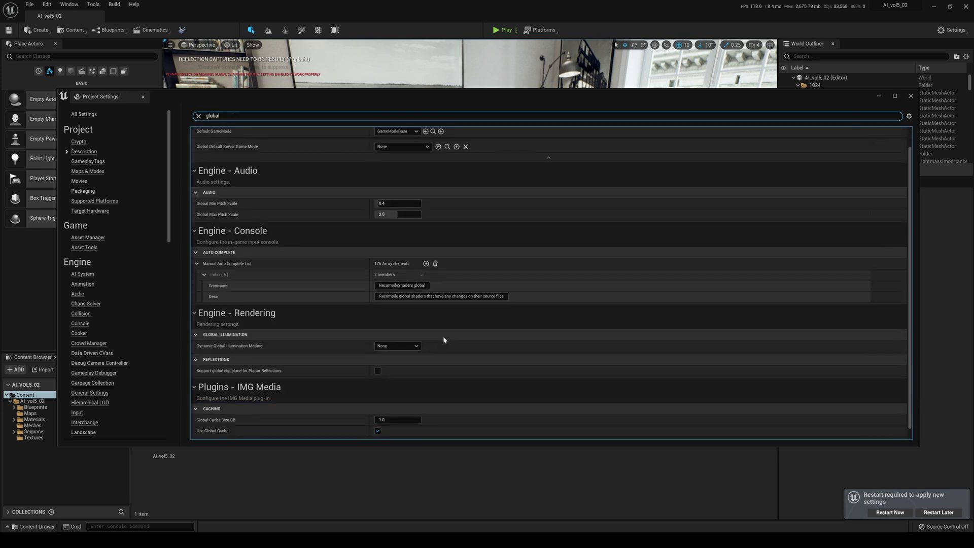
pyautogui.click(410, 345)
pyautogui.click(398, 359)
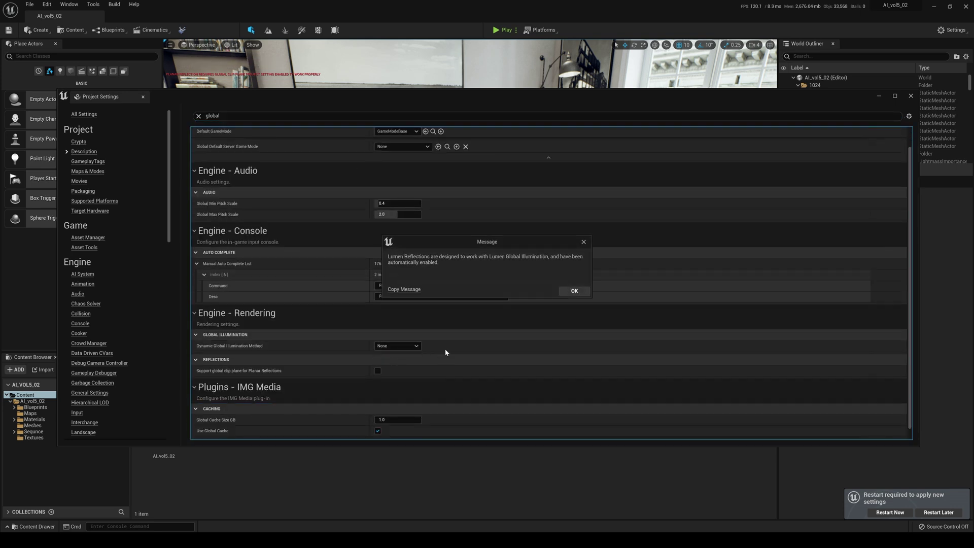
pyautogui.click(575, 292)
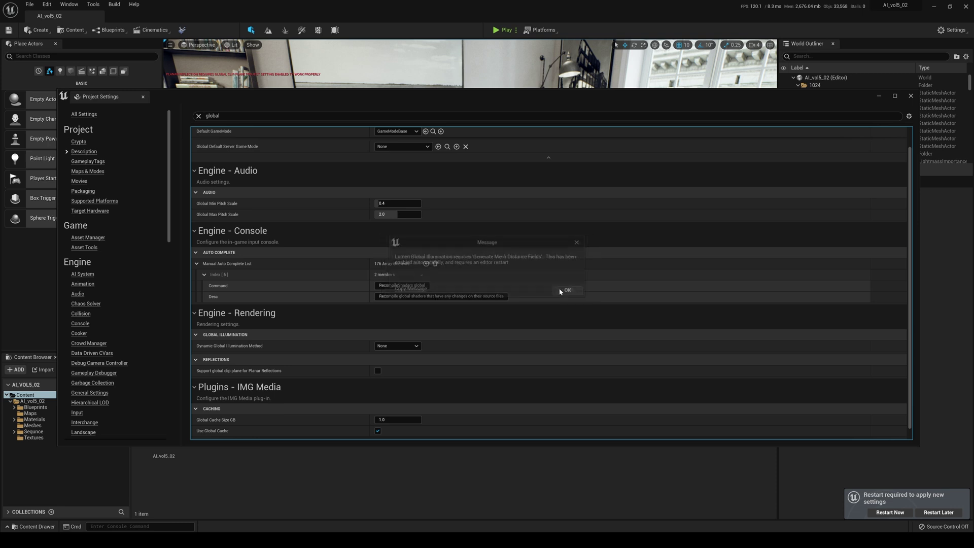
pyautogui.click(568, 292)
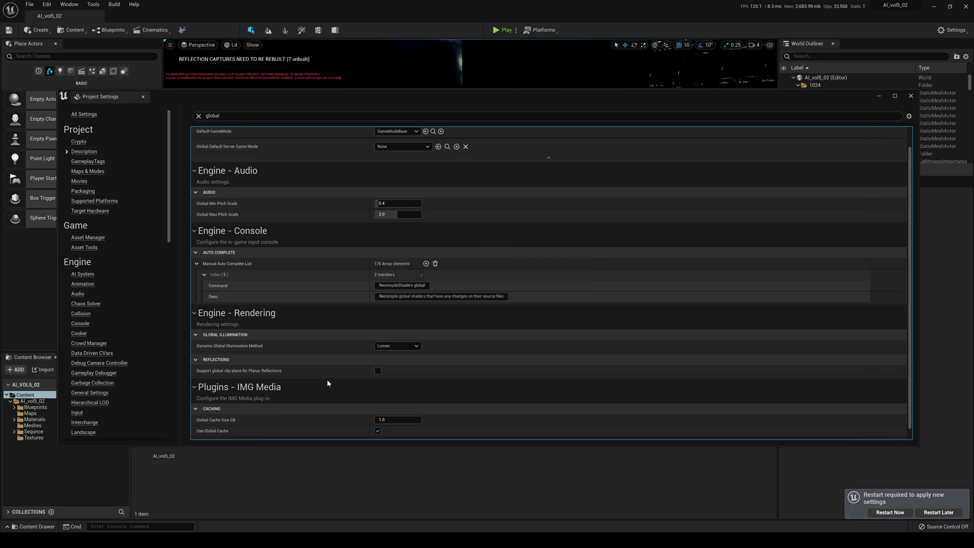
pyautogui.scroll(-1, 437, 350)
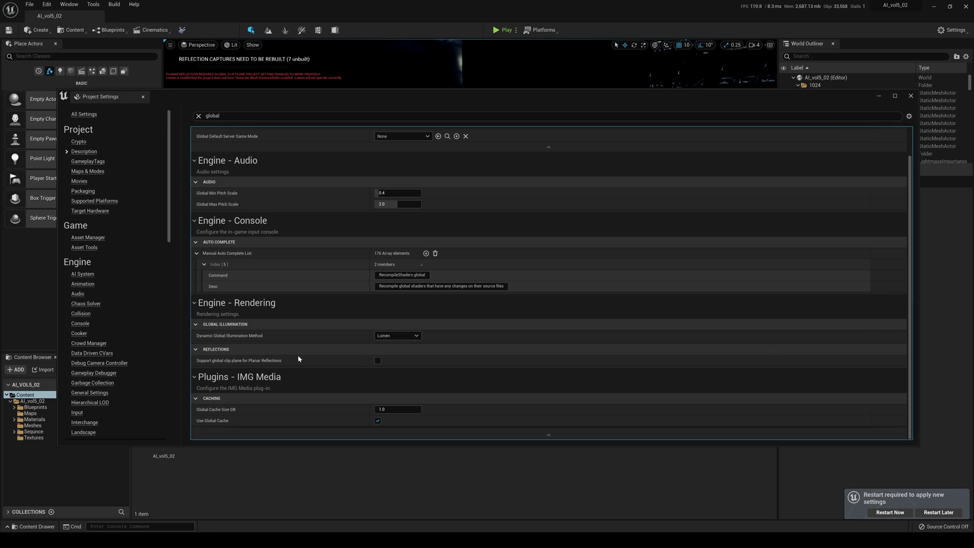
# Set the project's Shadow Map Method to Virtual Shadow Maps (Beta) and enable Ray Tracing Shadows.
pyautogui.scroll(3, 420, 322)
pyautogui.moveTo(277, 117); pyautogui.dragTo(102, 104)
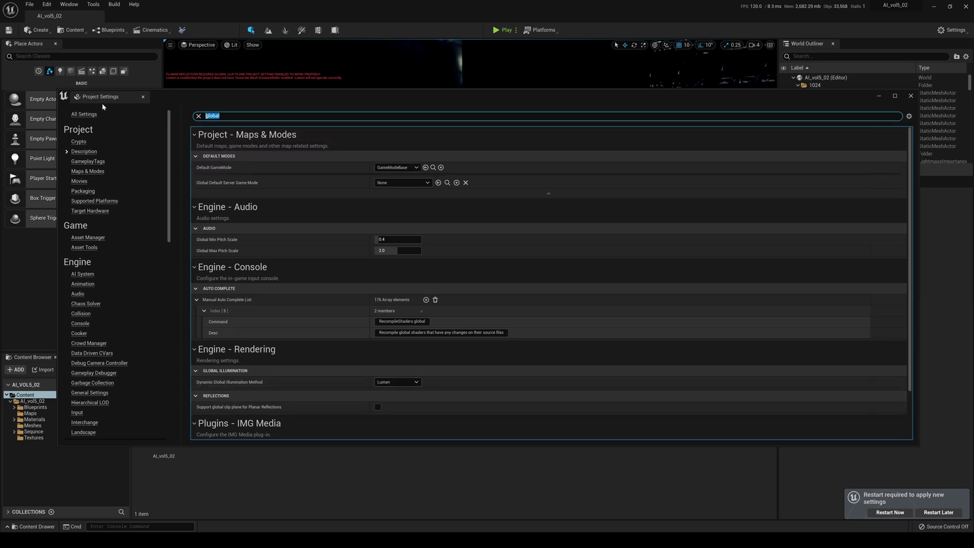
pyautogui.write('shadow')
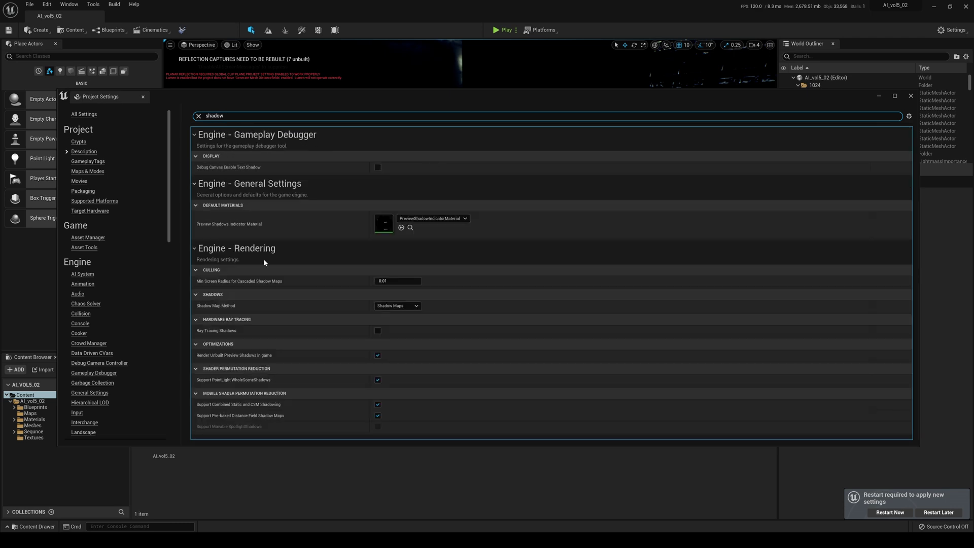
pyautogui.click(396, 306)
pyautogui.click(393, 318)
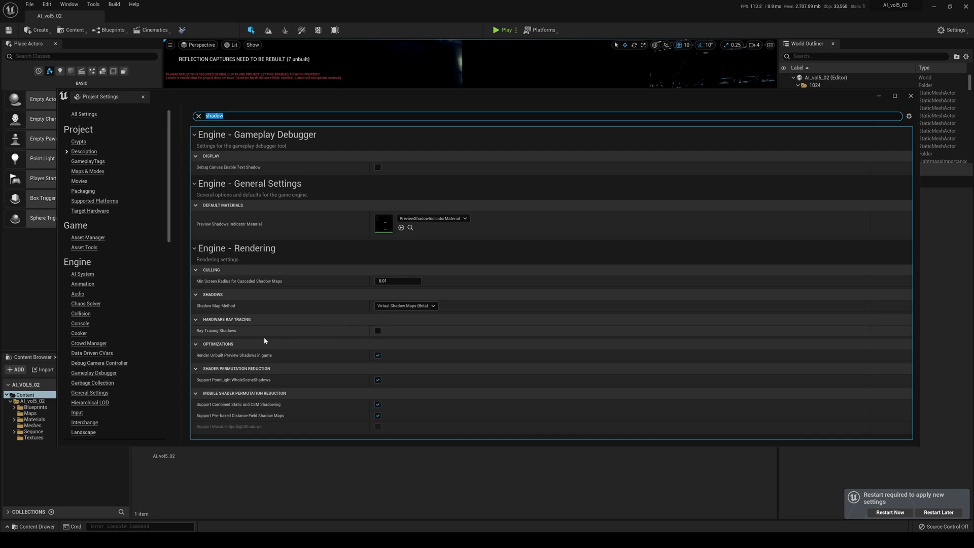
pyautogui.click(378, 331)
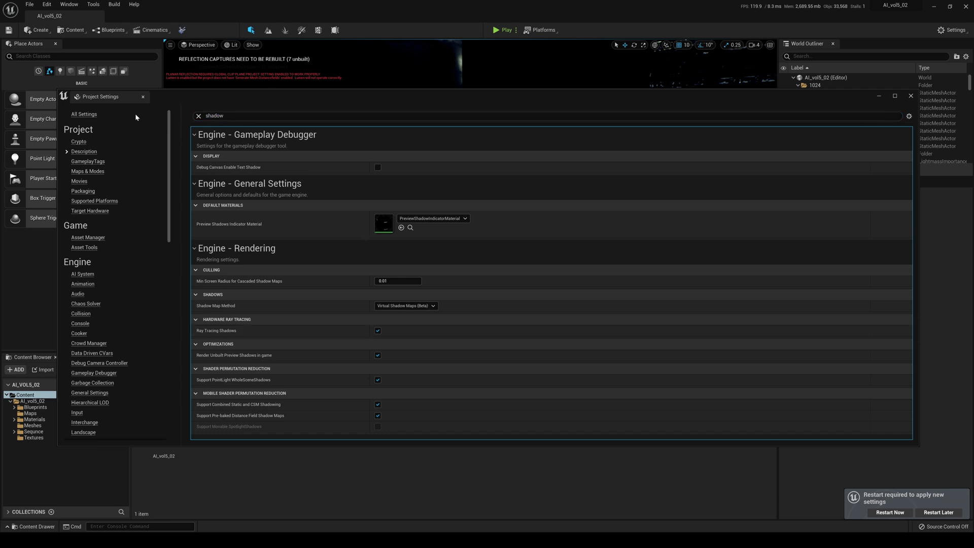
# Enable Support Sky Atmosphere Affecting Height Fog in the project settings and close them.
pyautogui.write('expone')
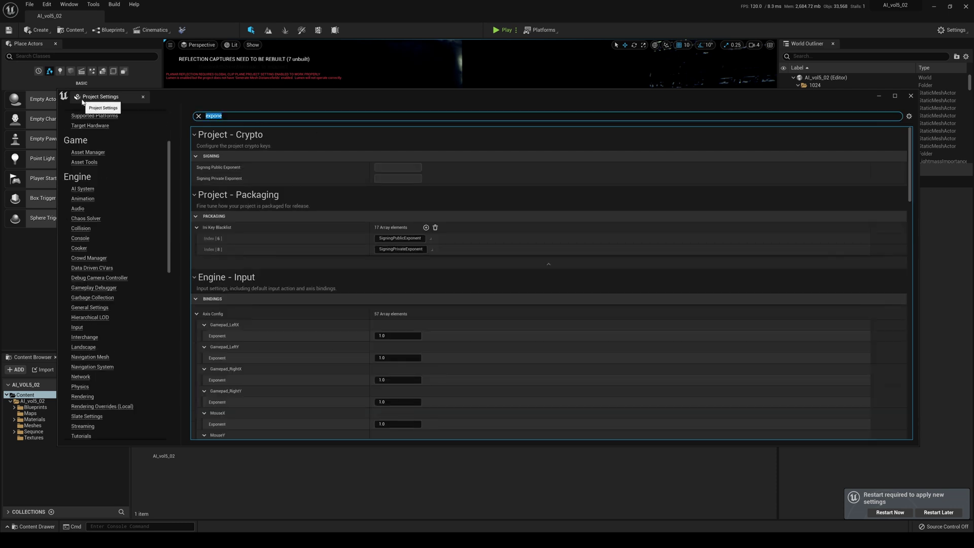
pyautogui.write('fog')
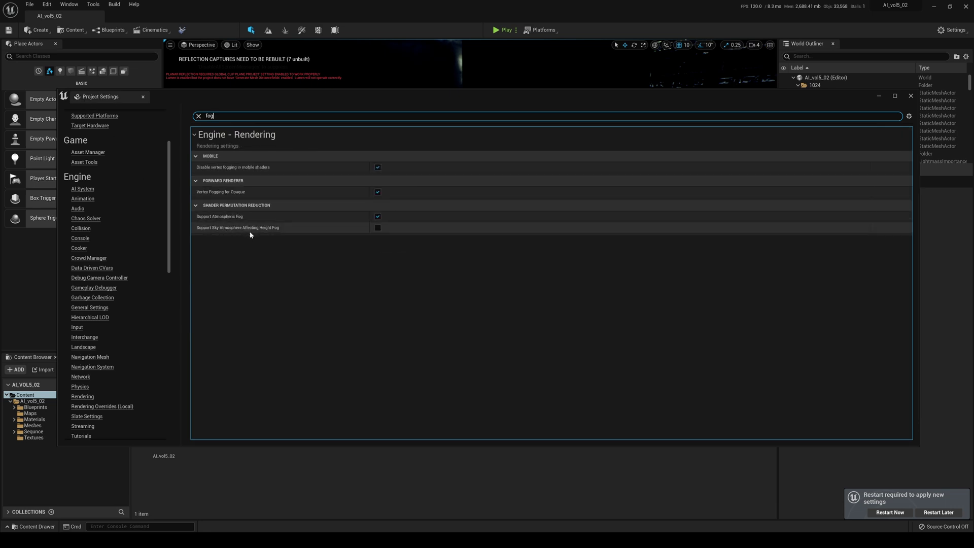
pyautogui.click(378, 228)
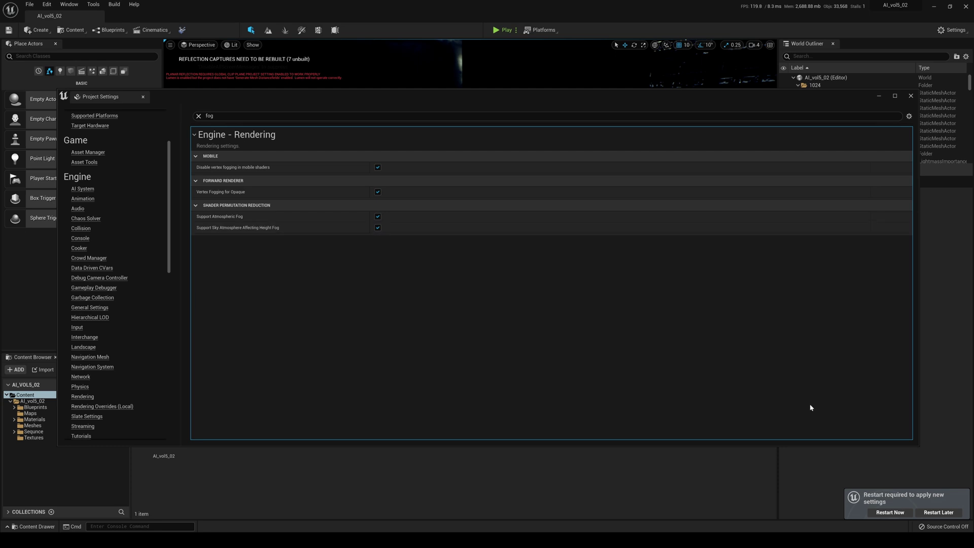
pyautogui.click(911, 96)
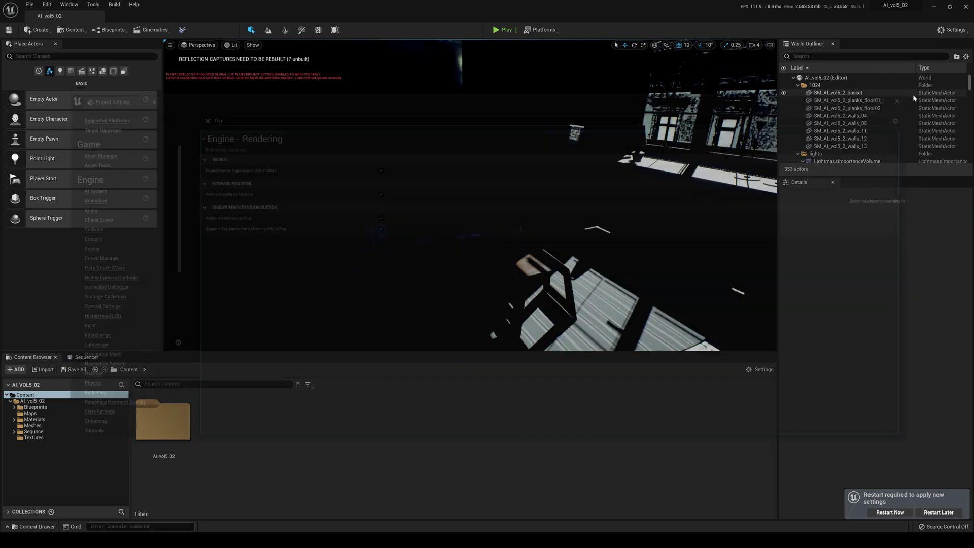
# Delete all the sphere reflection captures at the end of the actor list, from SphereReflectionCapture through SphereReflectionCapture9.
pyautogui.scroll(-5, 969, 89)
pyautogui.moveTo(969, 89); pyautogui.dragTo(967, 155)
pyautogui.moveTo(844, 178); pyautogui.dragTo(846, 369)
pyautogui.click(837, 316)
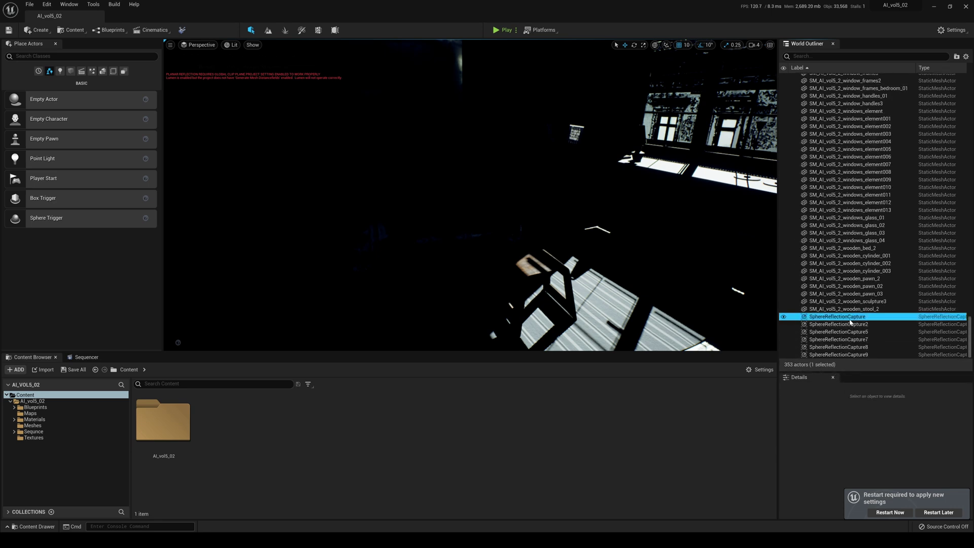
pyautogui.keyDown('shift'); pyautogui.click(837, 355); pyautogui.keyUp('shift')
pyautogui.press('Delete')
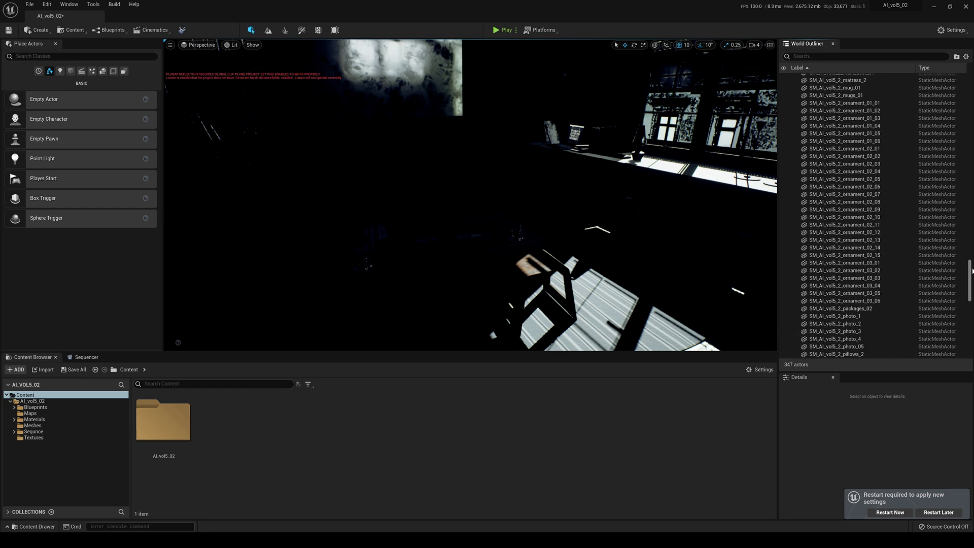
# Delete the Light Source directional light and the LightmassImportanceVolume from the level.
pyautogui.moveTo(971, 328); pyautogui.dragTo(956, 81)
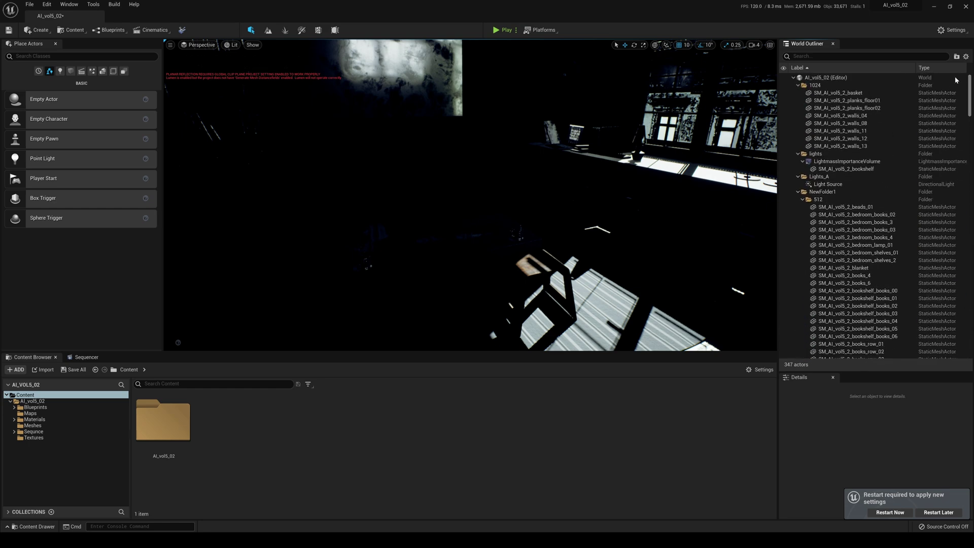
pyautogui.click(828, 184)
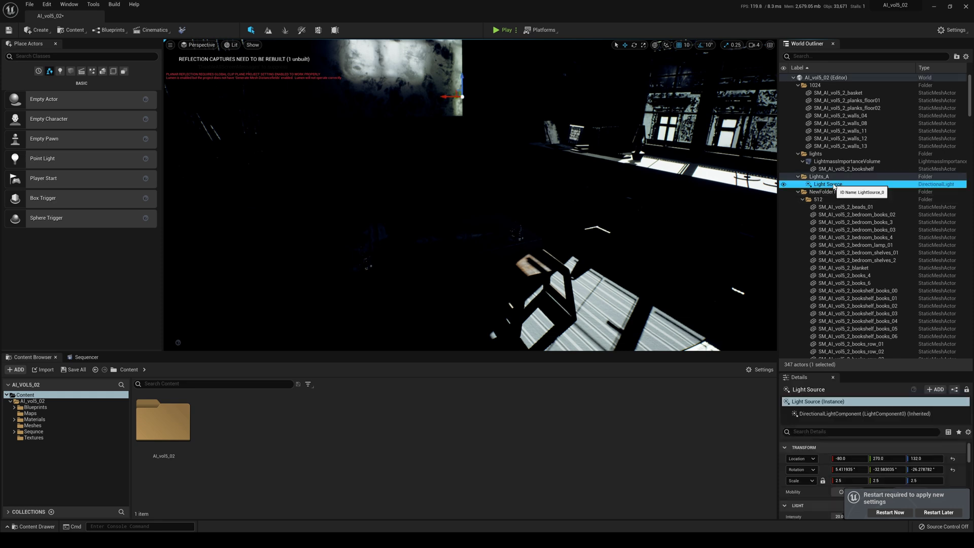
pyautogui.press('Delete')
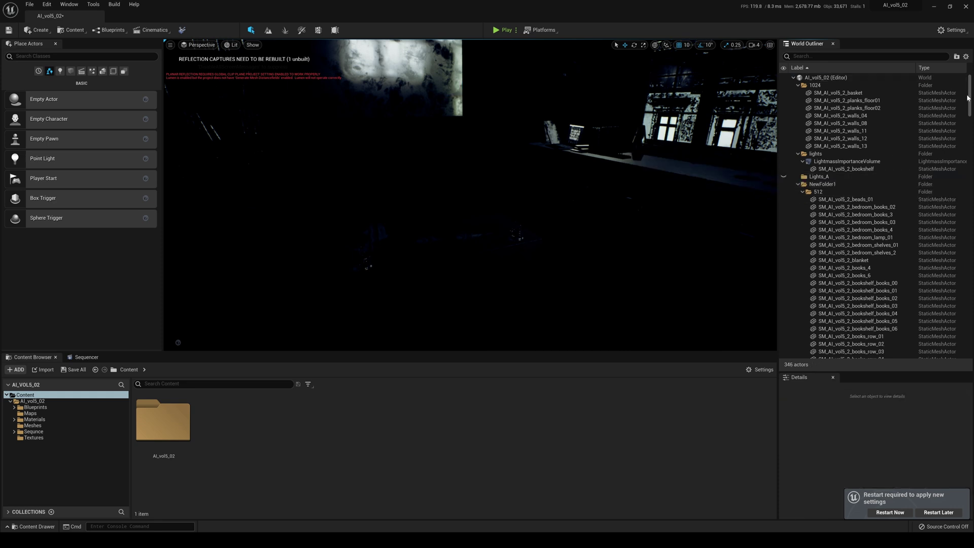
pyautogui.click(854, 161)
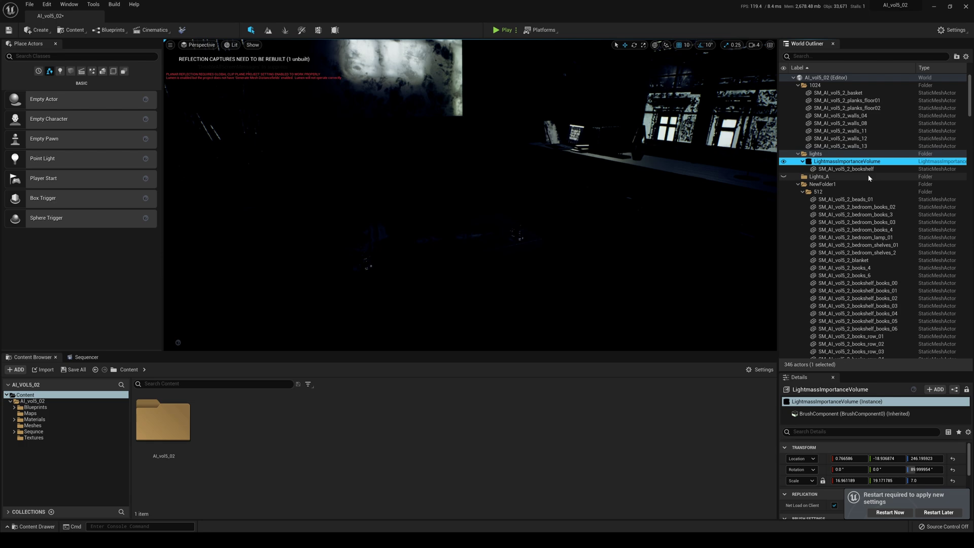
pyautogui.press('Delete')
# Delete the BP_LightStudio actor from the postprocess_blueprints folder.
pyautogui.moveTo(970, 115); pyautogui.dragTo(970, 159)
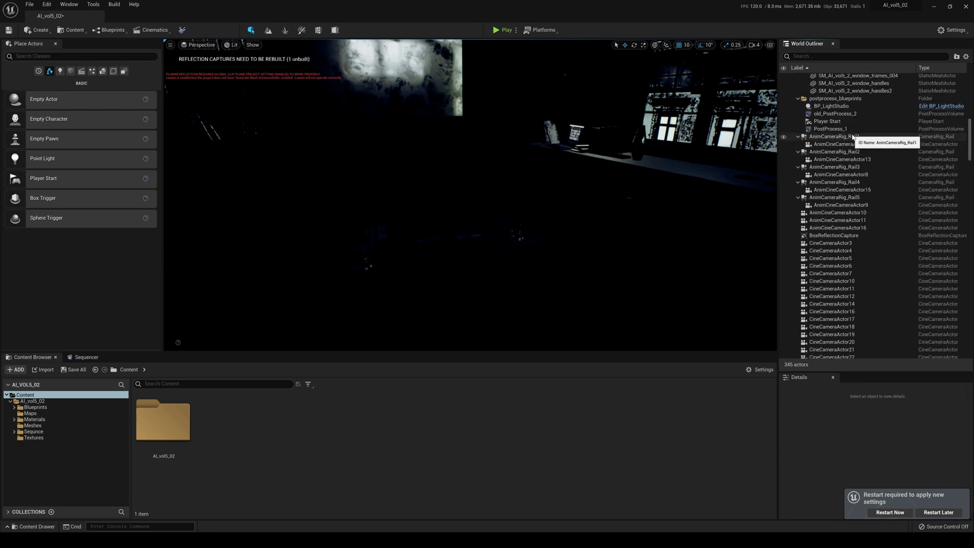
pyautogui.click(854, 107)
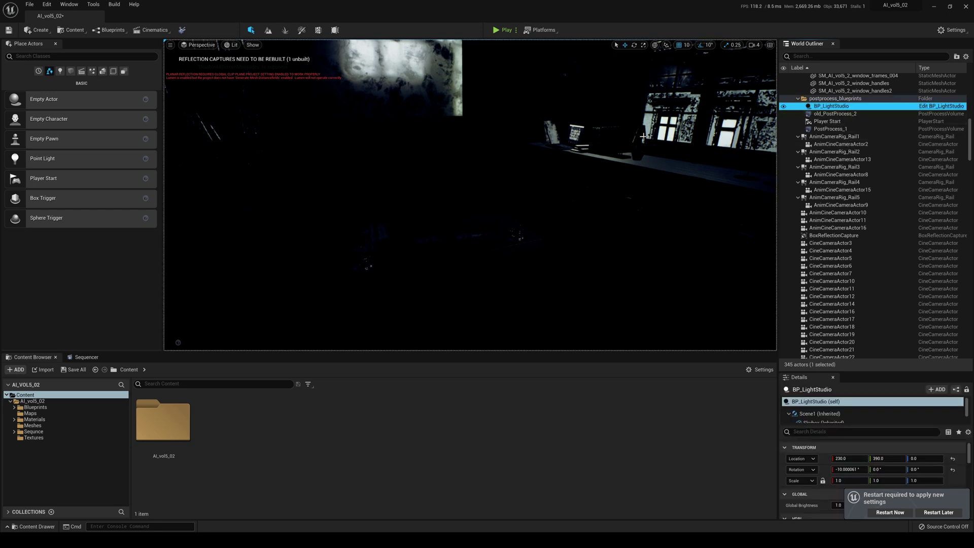
pyautogui.press('s')
pyautogui.moveTo(643, 140); pyautogui.dragTo(647, 101, button='right')
pyautogui.press('Delete')
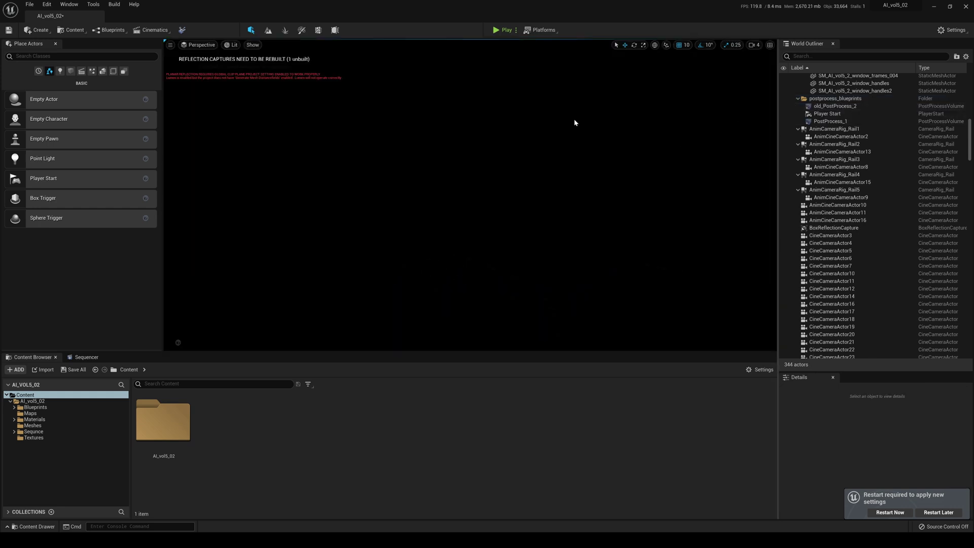
# Switch the viewport to the Unlit view mode and turn the camera toward the windows of the room.
pyautogui.click(234, 45)
pyautogui.click(269, 76)
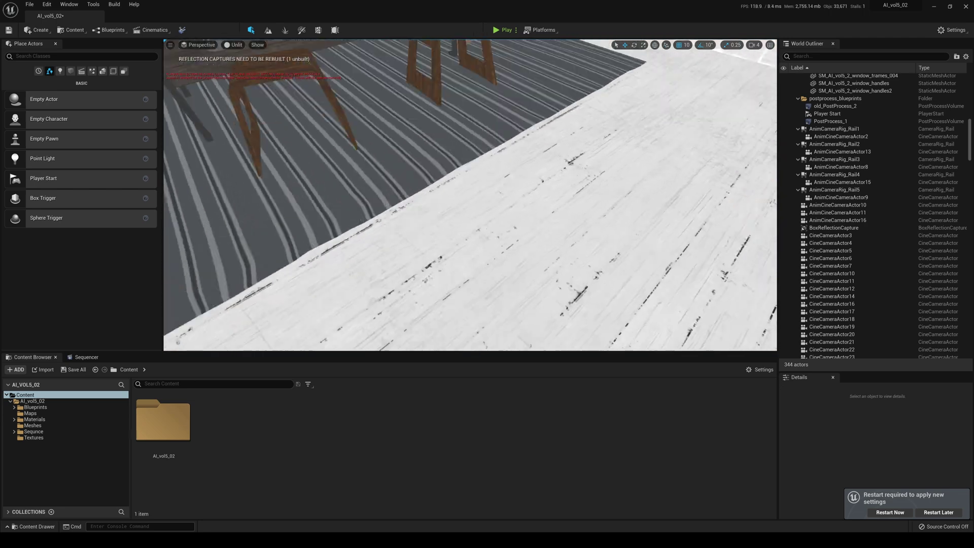
pyautogui.moveTo(447, 223); pyautogui.dragTo(512, 132, button='right')
pyautogui.click(238, 47)
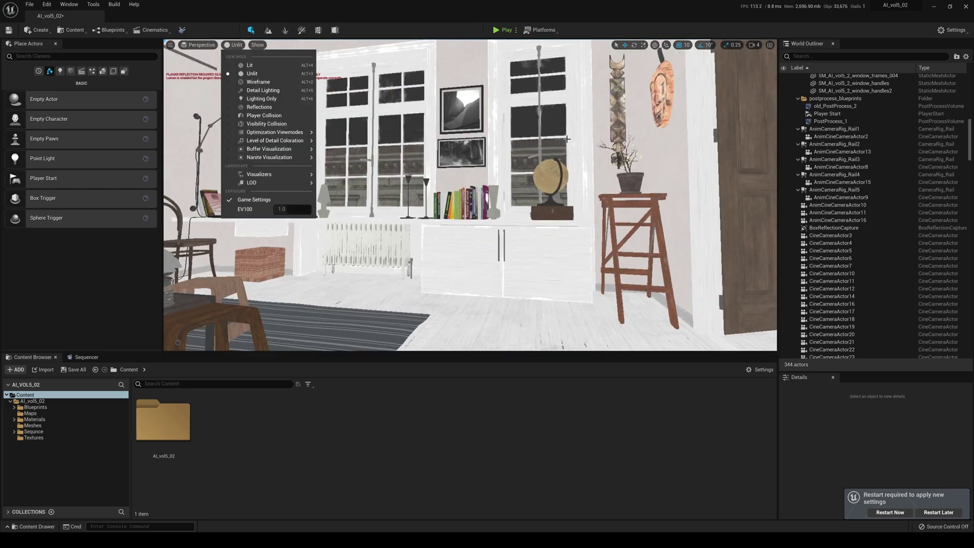
pyautogui.moveTo(437, 158); pyautogui.dragTo(396, 147, button='right')
# Delete PostProcess_1, old_PostProcess_2 and the Player Start from the postprocess_blueprints folder.
pyautogui.click(838, 123)
pyautogui.press('Delete')
pyautogui.click(841, 107)
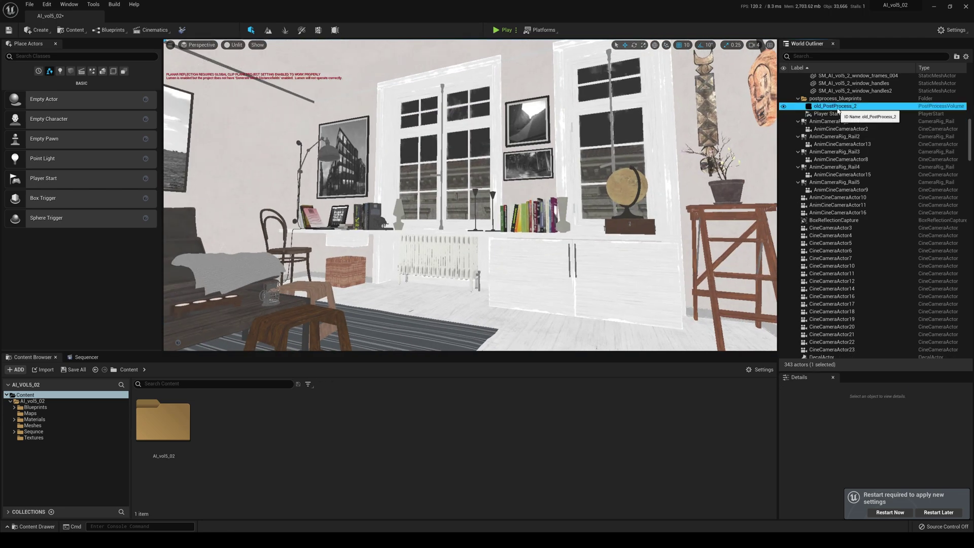
pyautogui.press('Delete')
pyautogui.click(843, 108)
pyautogui.press('Delete')
# Delete all actors from AnimCameraRig_Rail1 through CineCameraActor23, including the BoxReflectionCapture, accepting the deletion for all of them.
pyautogui.click(842, 107)
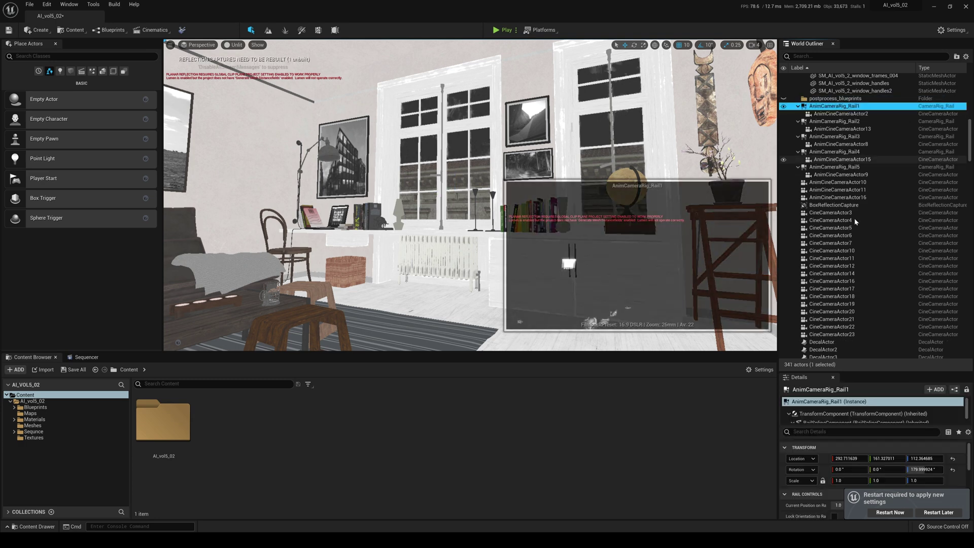
pyautogui.scroll(-5, 849, 264)
pyautogui.keyDown('shift'); pyautogui.click(848, 224); pyautogui.keyUp('shift')
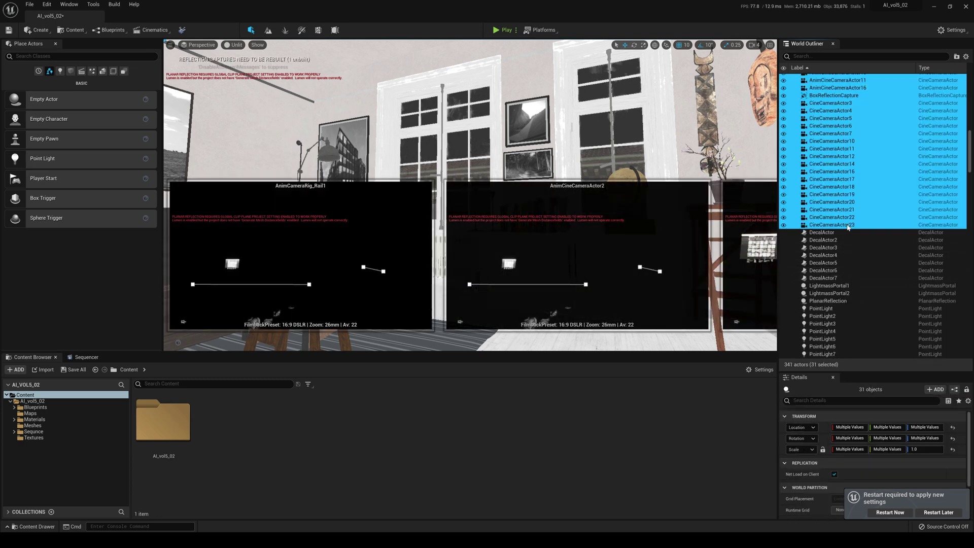
pyautogui.press('Delete')
pyautogui.click(528, 304)
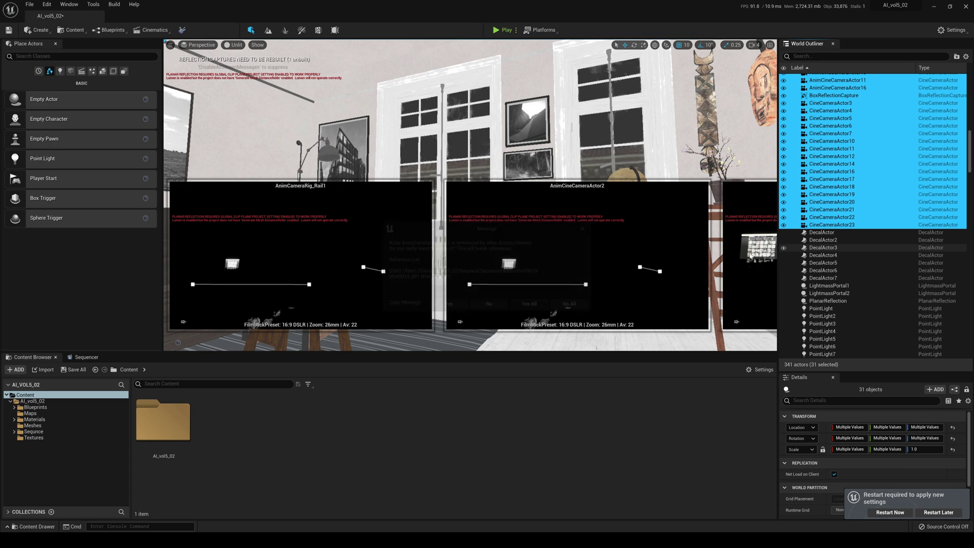
# Delete all the point lights from PointLight through PointLight23, along with the SequenceMaster actor.
pyautogui.scroll(3, 839, 205)
pyautogui.click(835, 135)
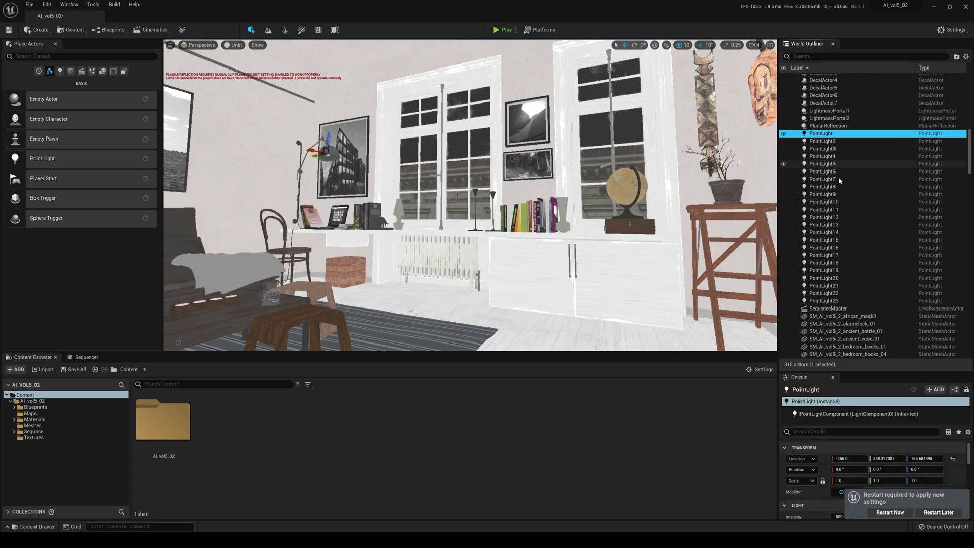
pyautogui.keyDown('shift'); pyautogui.click(835, 303); pyautogui.keyUp('shift')
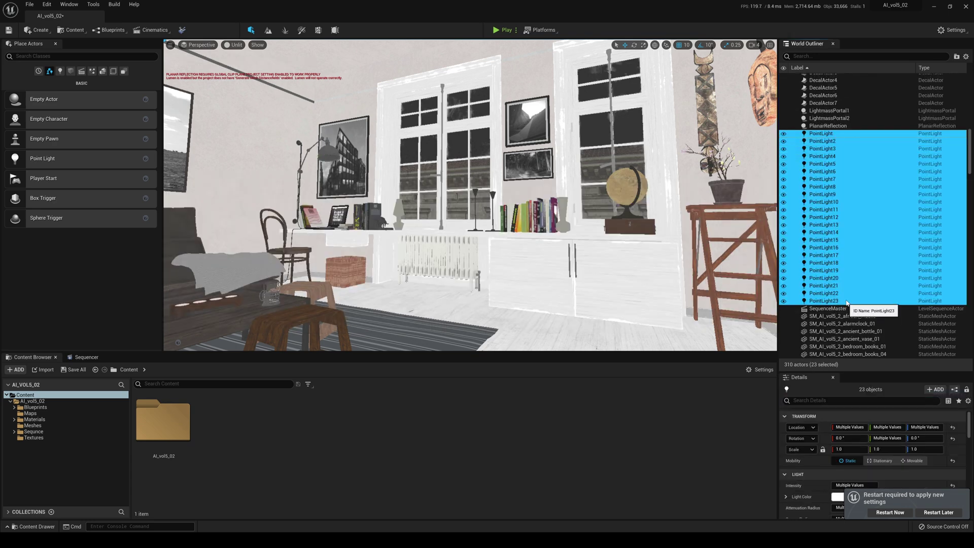
pyautogui.press('Delete')
# Return the viewport to the Lit view mode and save the level.
pyautogui.scroll(-20, 961, 160)
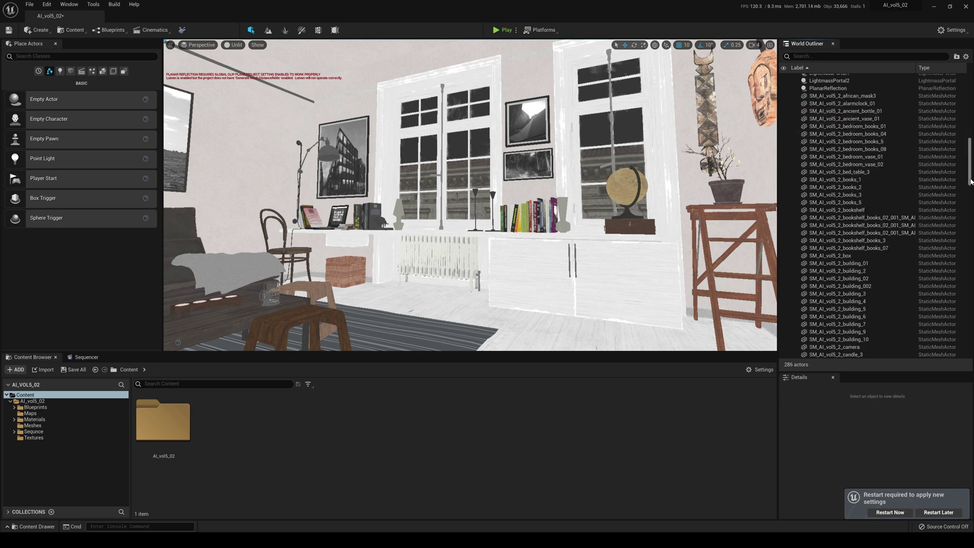
pyautogui.scroll(20, 873, 215)
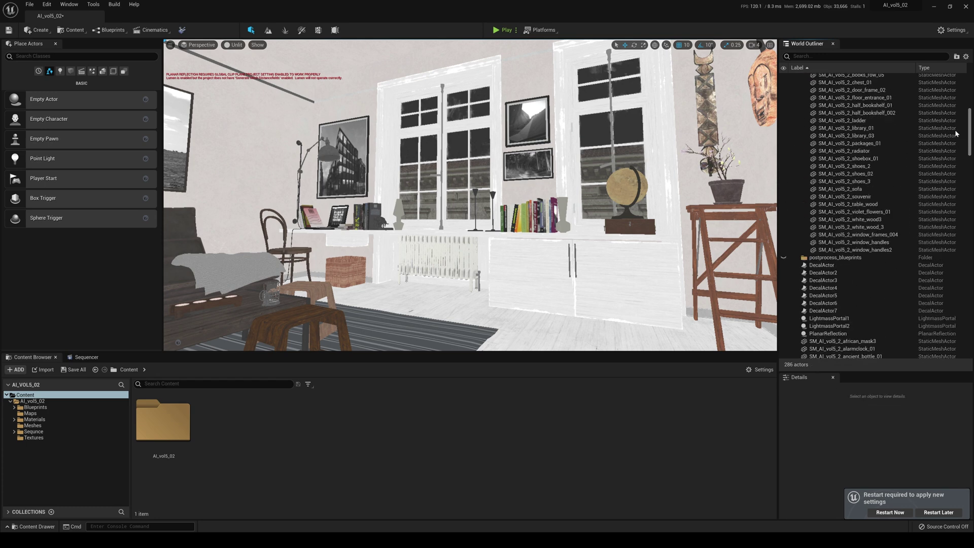
pyautogui.click(234, 45)
pyautogui.click(249, 63)
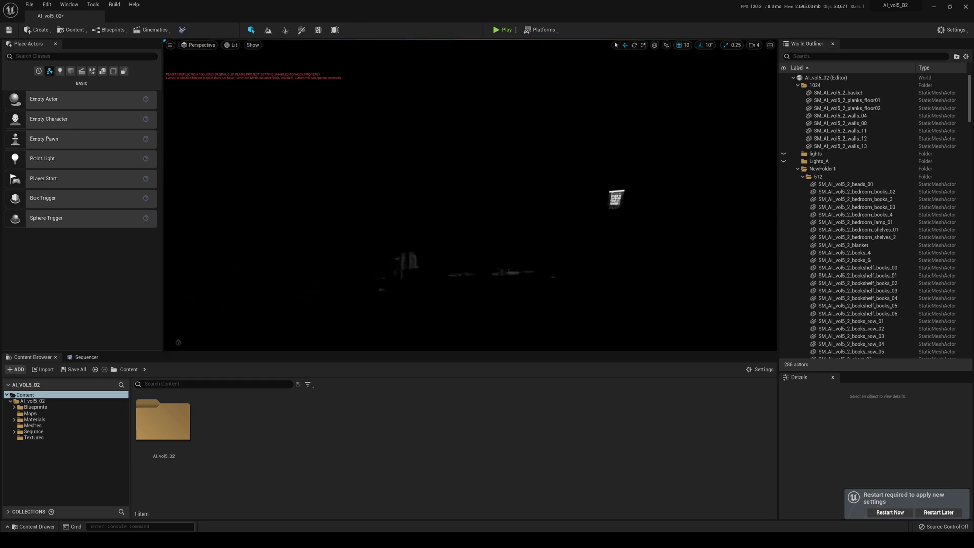
pyautogui.moveTo(660, 198); pyautogui.dragTo(584, 195, button='right')
pyautogui.moveTo(700, 200); pyautogui.dragTo(675, 208, button='right')
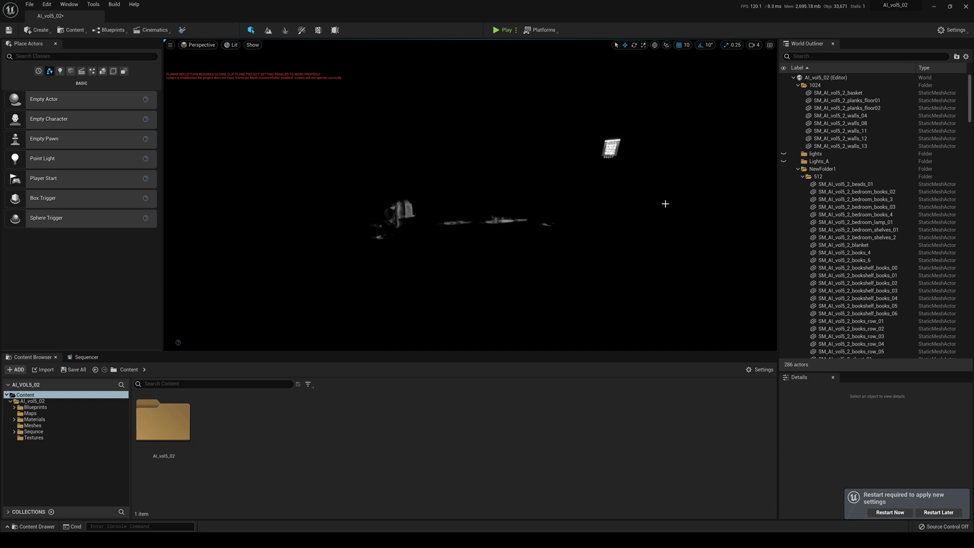
pyautogui.hotkey('ctrl', 's')
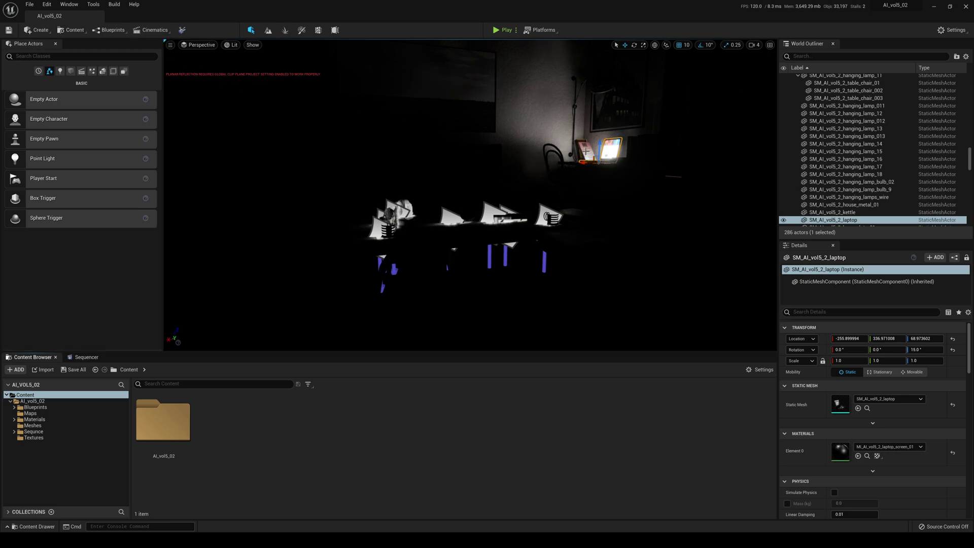
# Enable Support global clip plane for Planar Reflections in the project settings and close them.
pyautogui.click(47, 5)
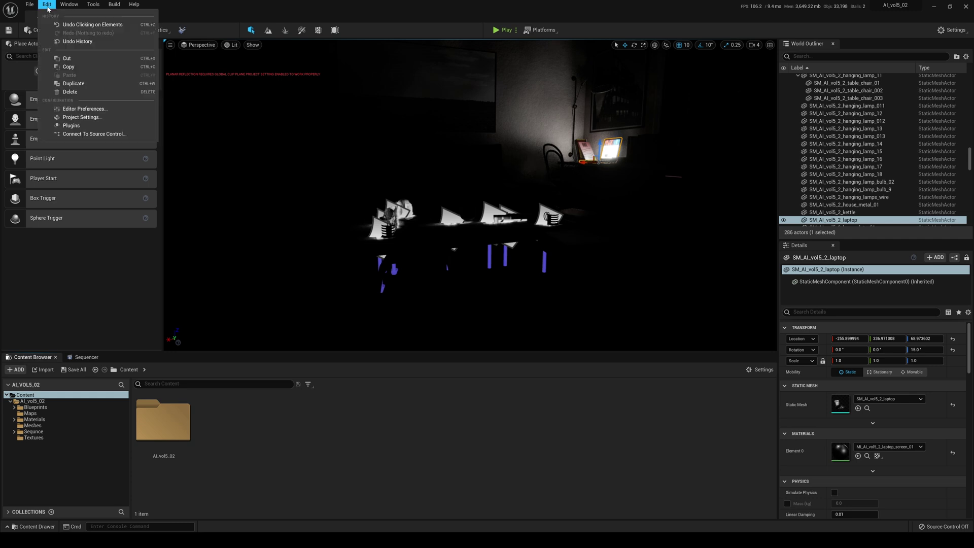
pyautogui.click(73, 118)
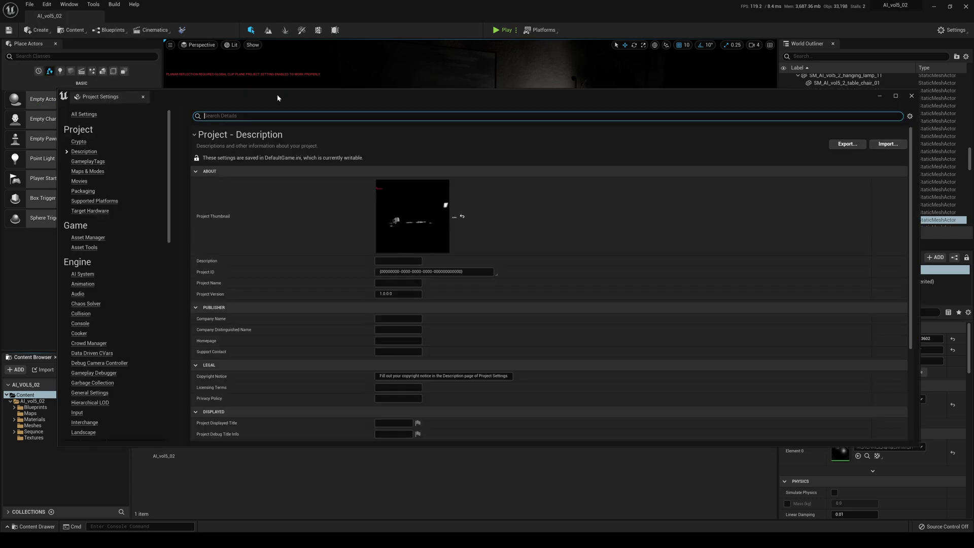
pyautogui.moveTo(277, 98); pyautogui.dragTo(286, 120)
pyautogui.write('plana')
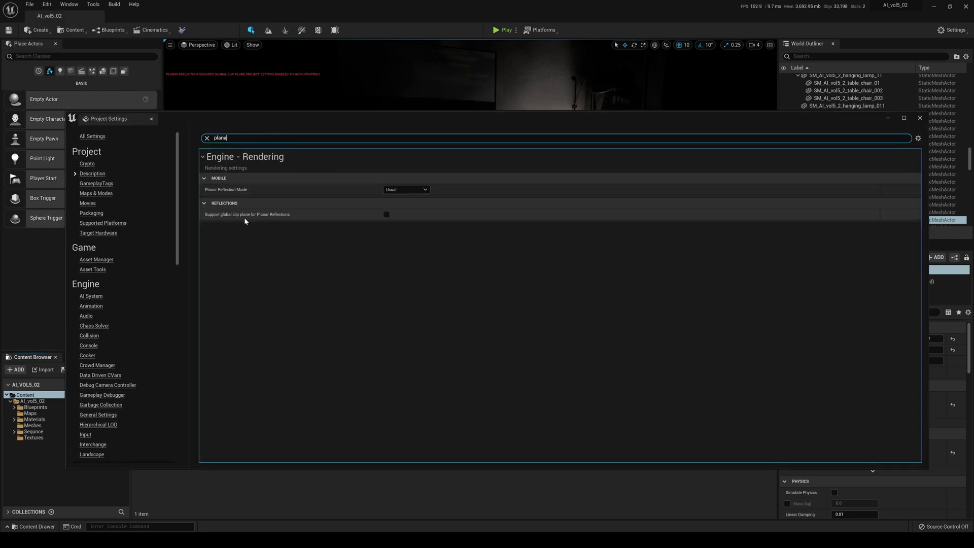
pyautogui.click(386, 215)
pyautogui.click(920, 118)
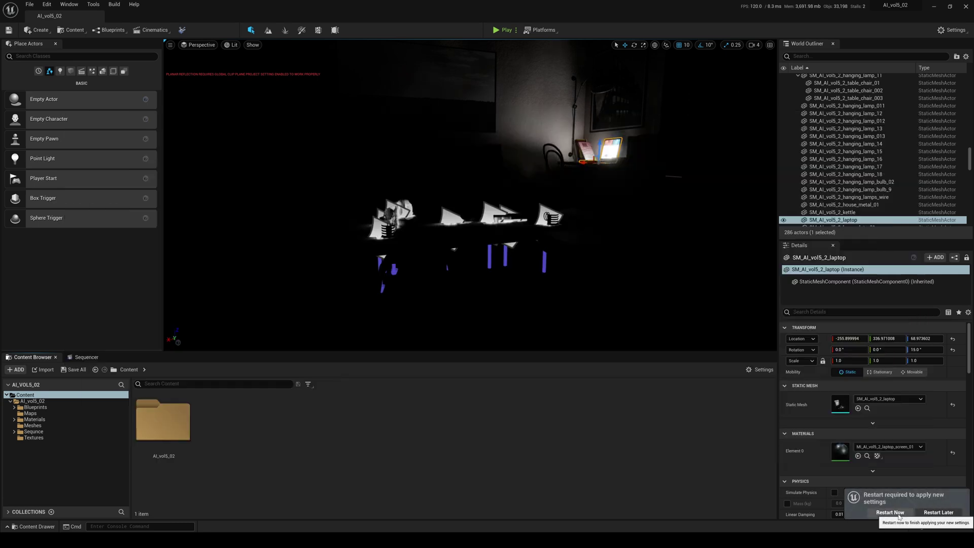
# Delete DecalActor2, the caustic decal under the glowing jar, and the DecalActor at the start of the decal list.
pyautogui.press('w')
pyautogui.moveTo(608, 256); pyautogui.dragTo(567, 252, button='right')
pyautogui.press('s')
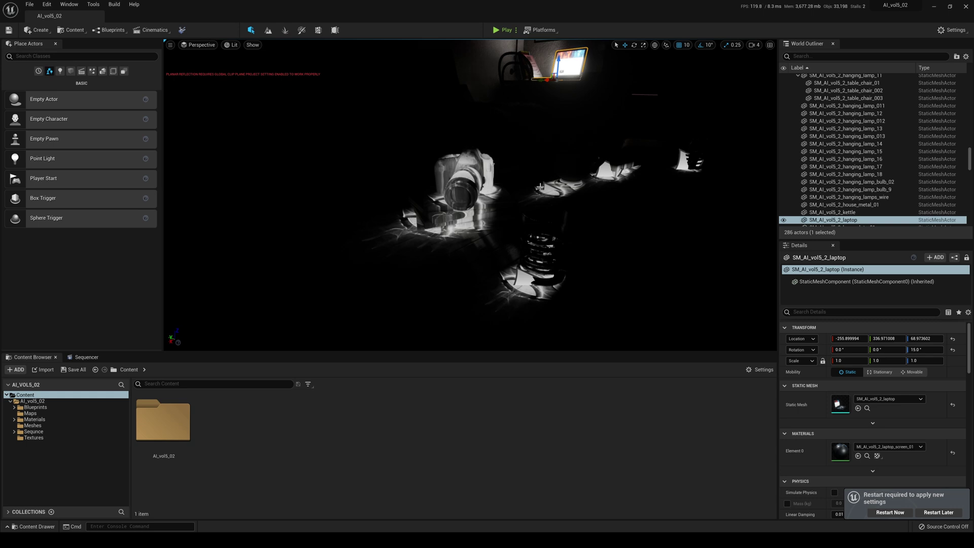
pyautogui.moveTo(494, 269); pyautogui.dragTo(506, 275, button='right')
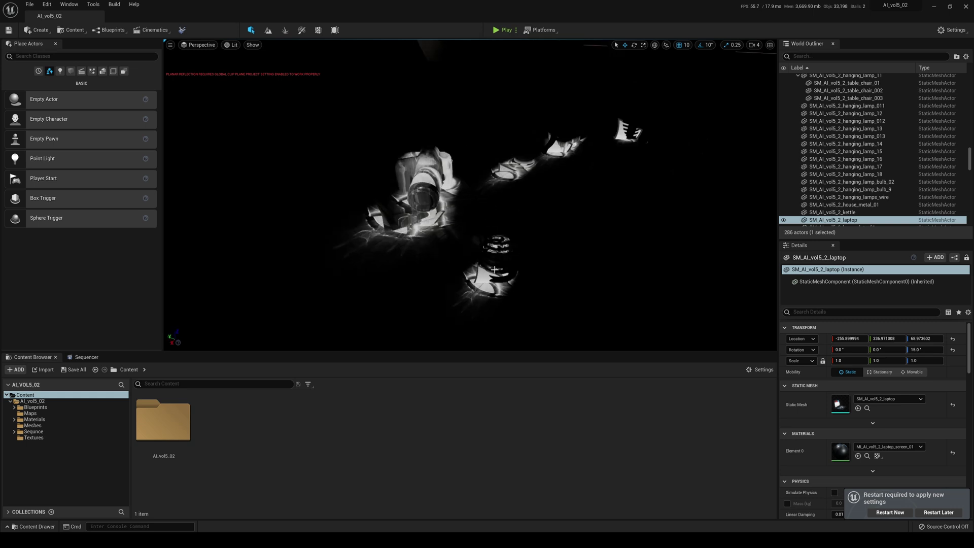
pyautogui.click(483, 275)
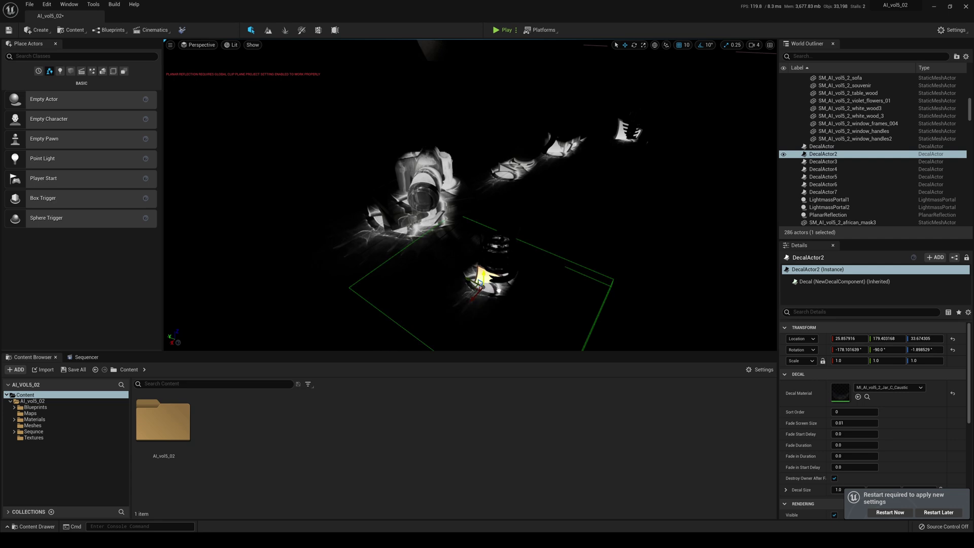
pyautogui.press('Delete')
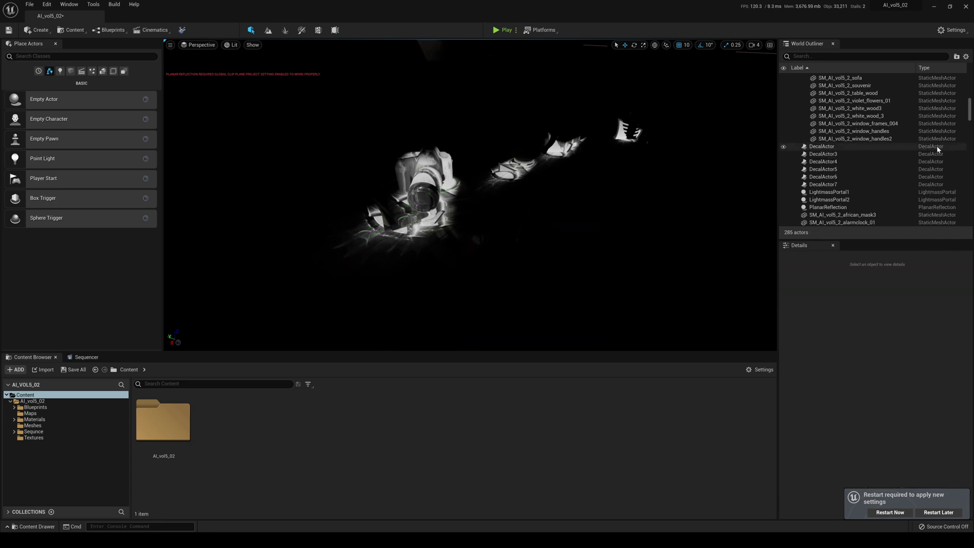
pyautogui.click(837, 147)
pyautogui.press('Delete')
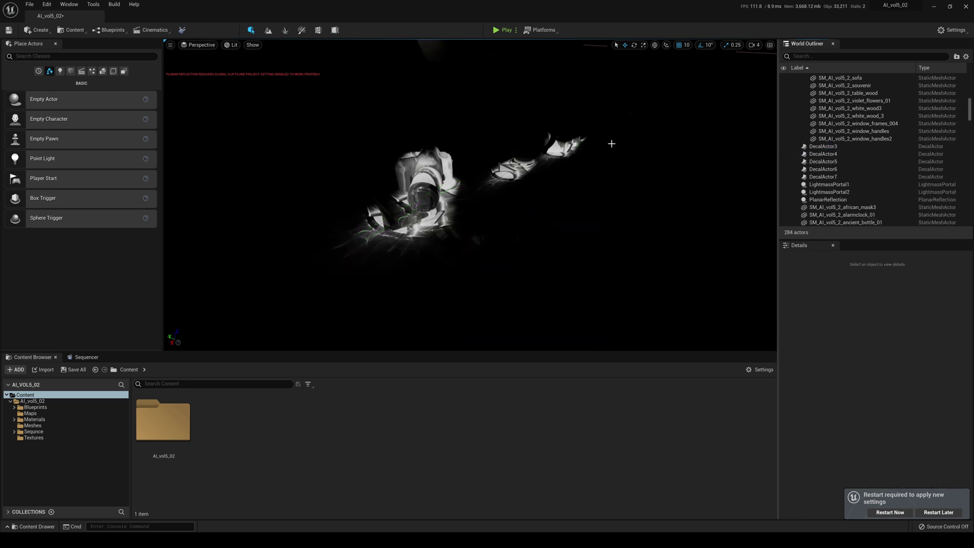
# Delete the remaining decals, DecalActor3 through DecalActor7, from the level.
pyautogui.click(832, 147)
pyautogui.press('Delete')
pyautogui.click(831, 161)
pyautogui.press('Delete')
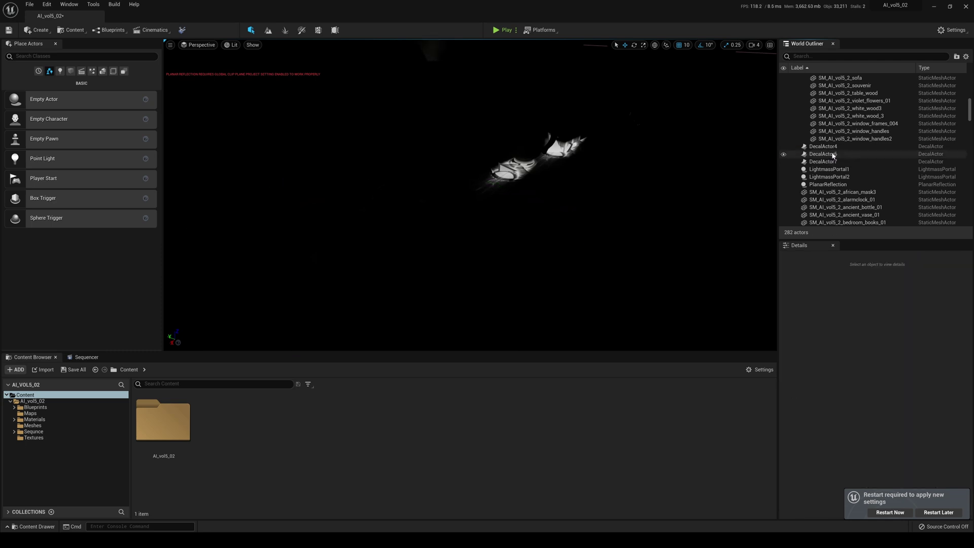
pyautogui.click(827, 153)
pyautogui.press('Delete')
pyautogui.click(828, 147)
pyautogui.press('Delete')
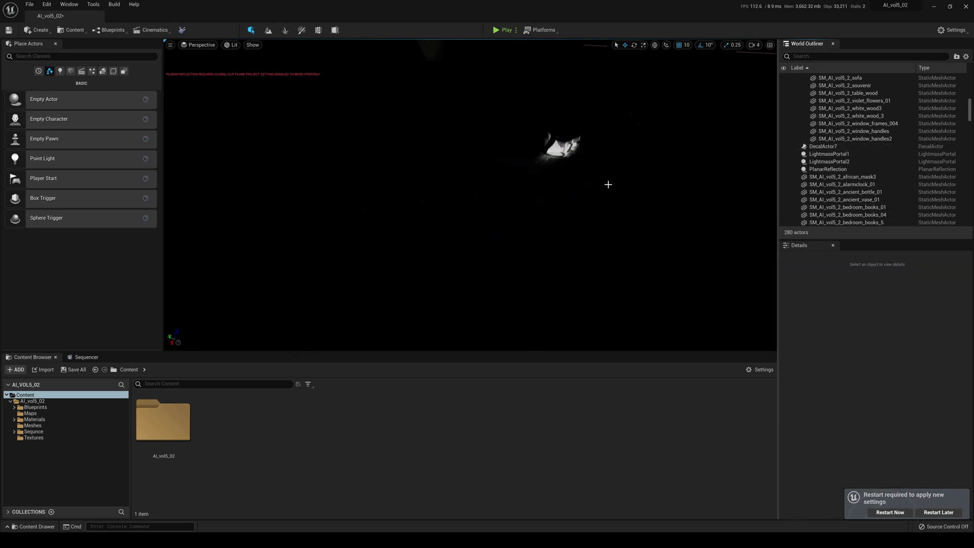
pyautogui.click(846, 147)
pyautogui.press('Delete')
pyautogui.moveTo(713, 167); pyautogui.dragTo(730, 109, button='right')
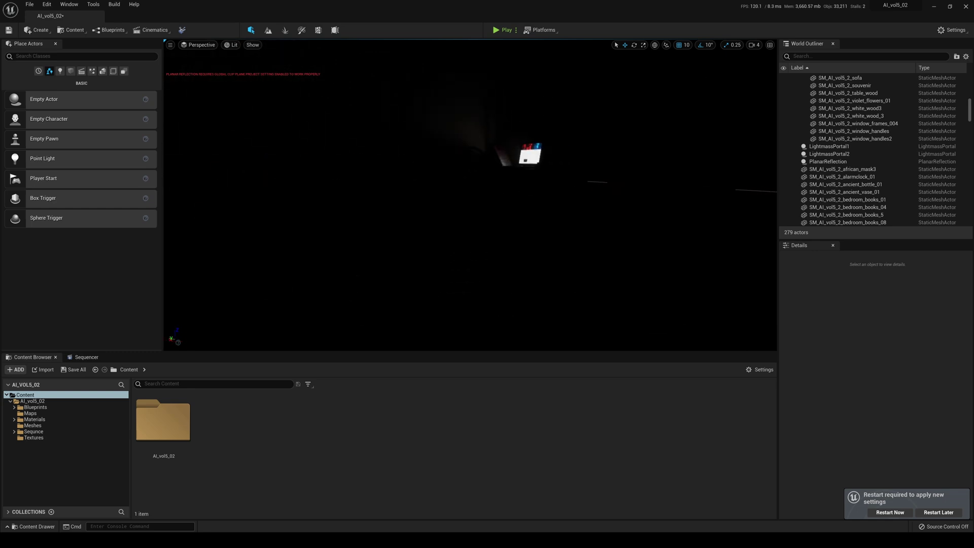
pyautogui.moveTo(466, 182); pyautogui.dragTo(488, 182, button='right')
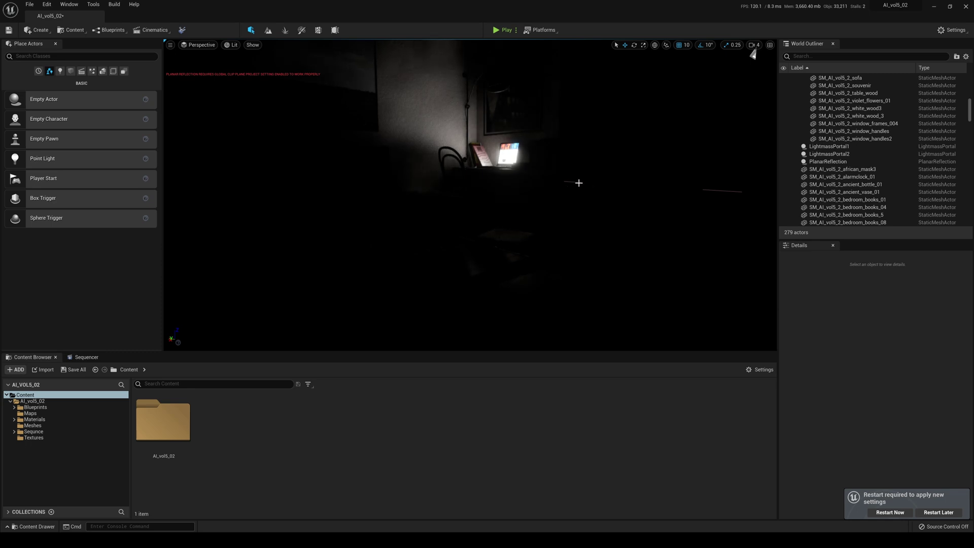
pyautogui.moveTo(579, 183); pyautogui.dragTo(486, 123, button='right')
pyautogui.moveTo(545, 183)
pyautogui.mouseDown(button='right')
pyautogui.moveTo(539, 160)
pyautogui.moveTo(544, 190)
pyautogui.mouseUp(button='right')
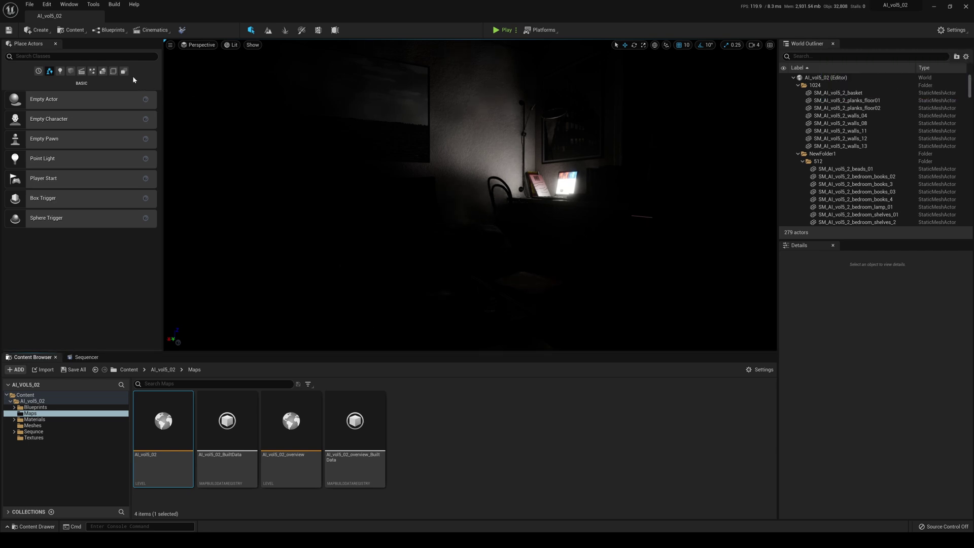
# Add a Directional Light and a Sky Light to the level.
pyautogui.click(42, 32)
pyautogui.moveTo(48, 51)
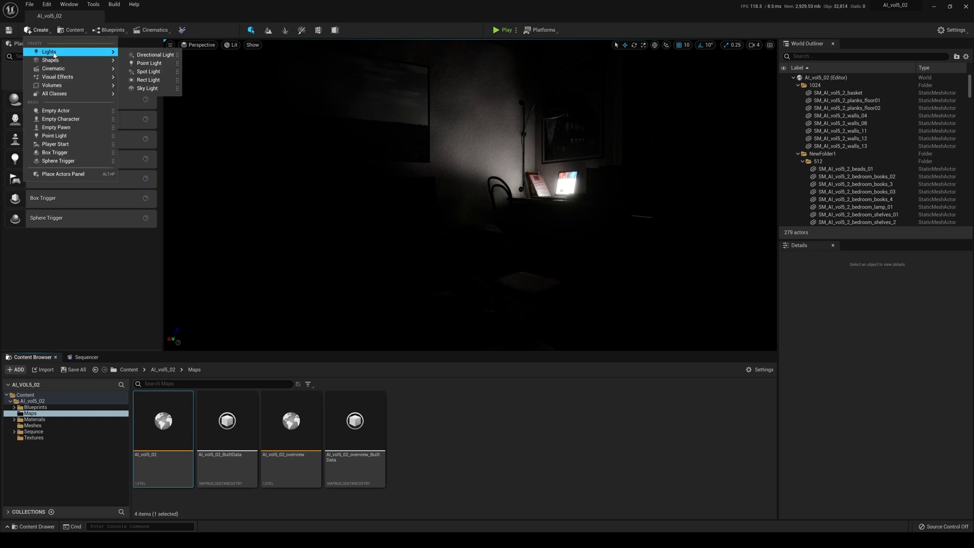
pyautogui.click(143, 52)
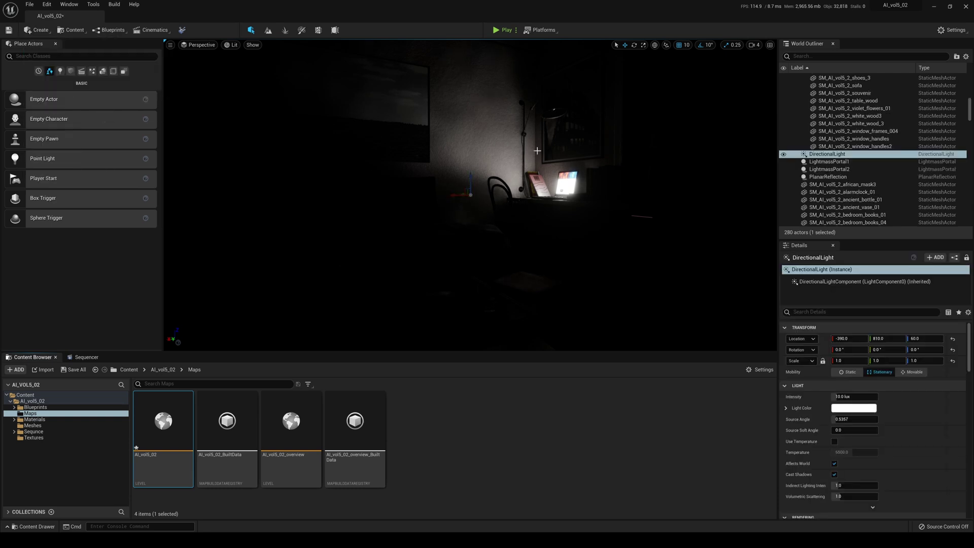
pyautogui.click(41, 30)
pyautogui.moveTo(59, 56)
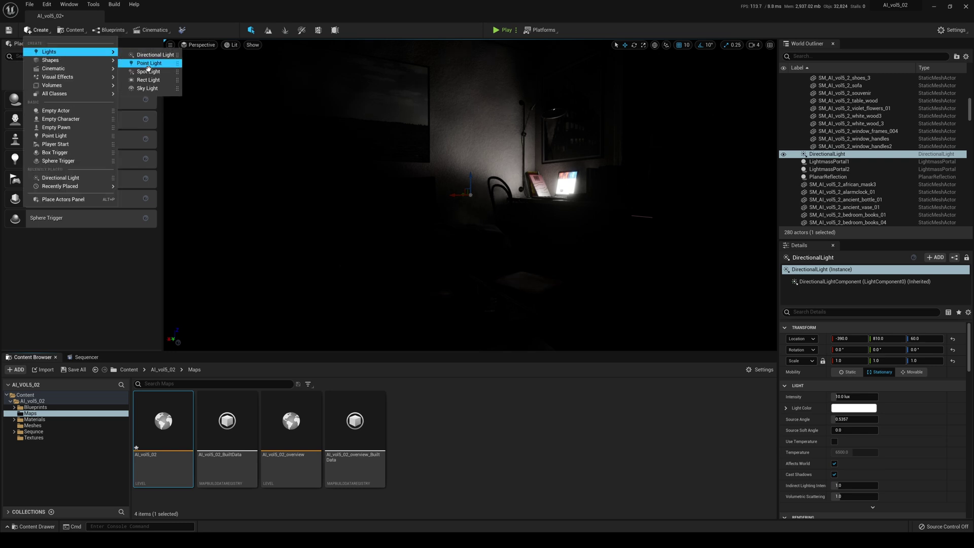
pyautogui.click(147, 88)
# Add a Sky Atmosphere and an Exponential Height Fog to the level.
pyautogui.click(43, 35)
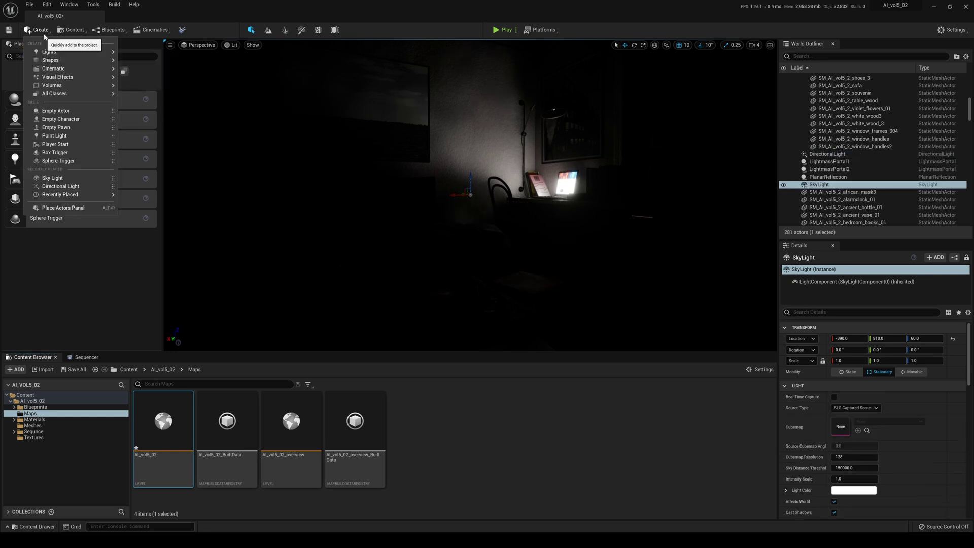
pyautogui.moveTo(70, 71)
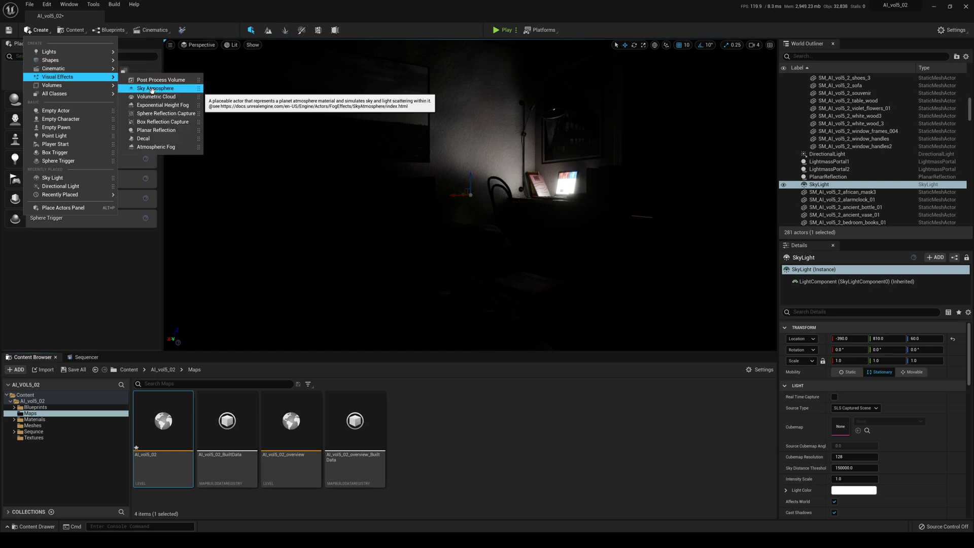
pyautogui.click(151, 90)
pyautogui.click(41, 29)
pyautogui.click(163, 105)
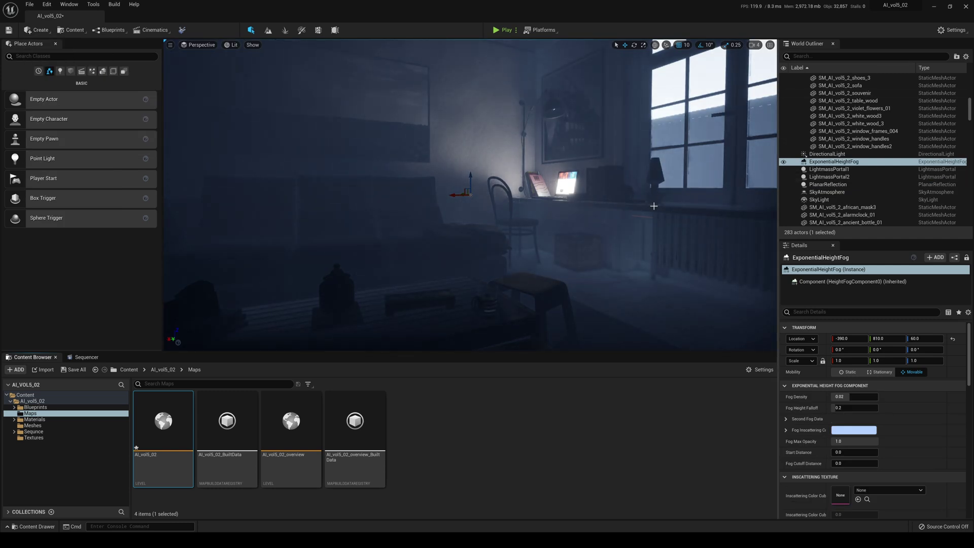
# Set the Exponential Height Fog's Start Distance to 2000.
pyautogui.scroll(-1, 874, 425)
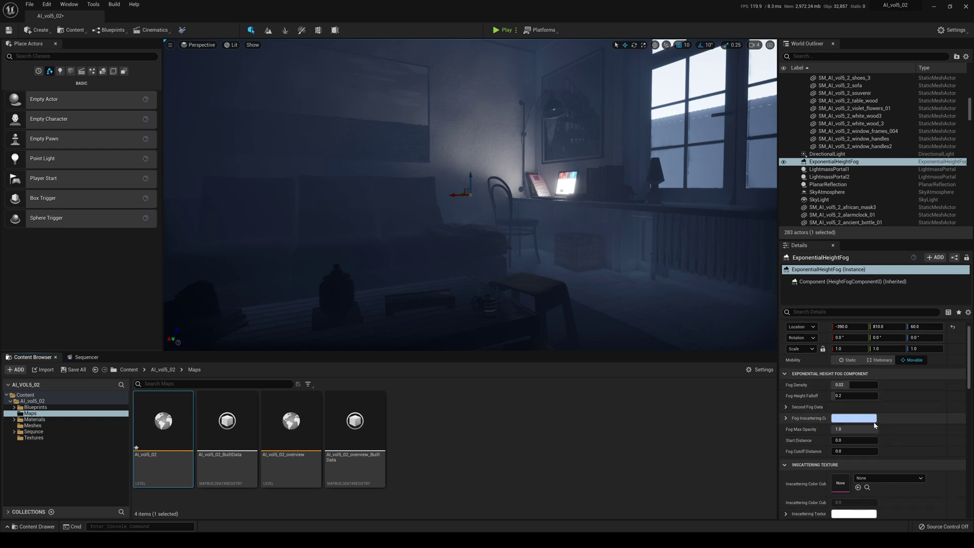
pyautogui.click(841, 441)
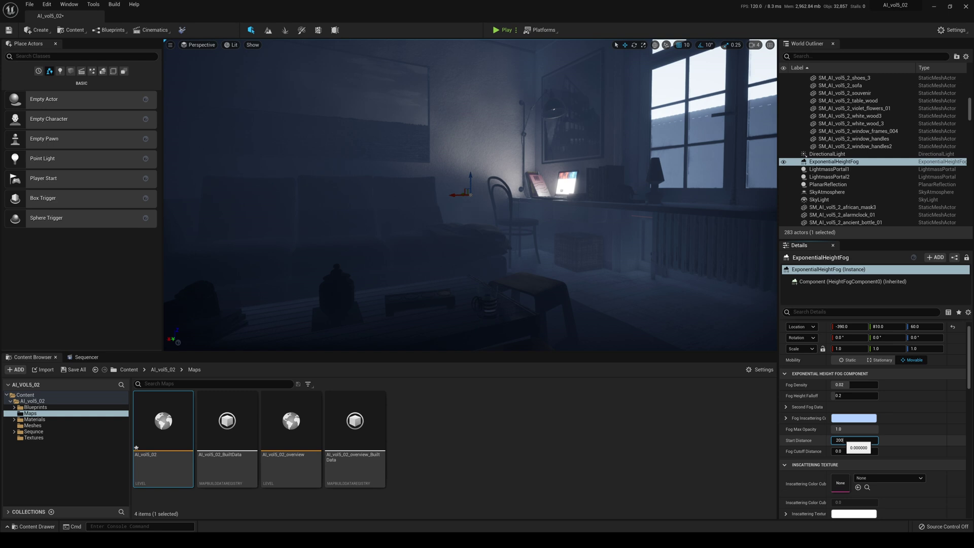
pyautogui.write('2000')
pyautogui.press('Return')
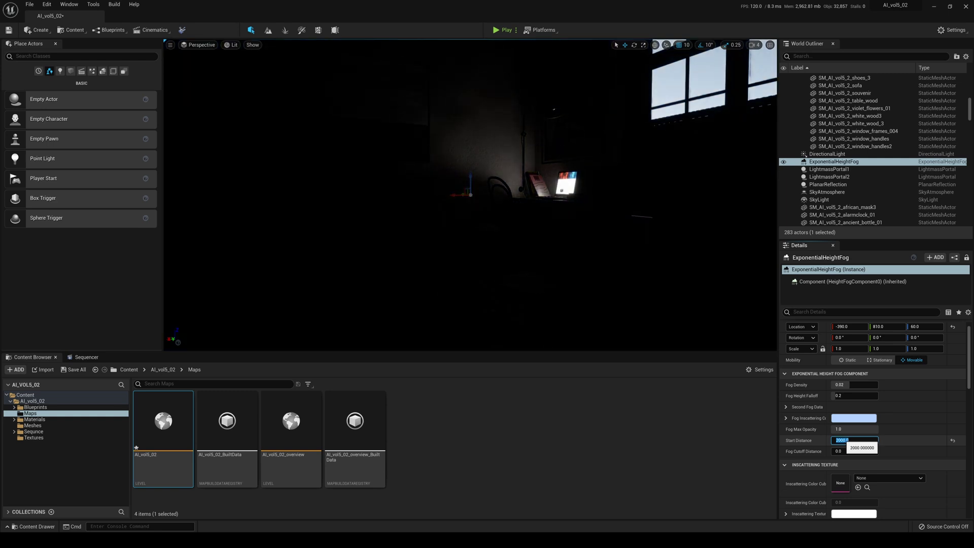
# Find the DirectionalLight in the level and enable its Atmosphere Sun Light option.
pyautogui.click(863, 56)
pyautogui.write('d')
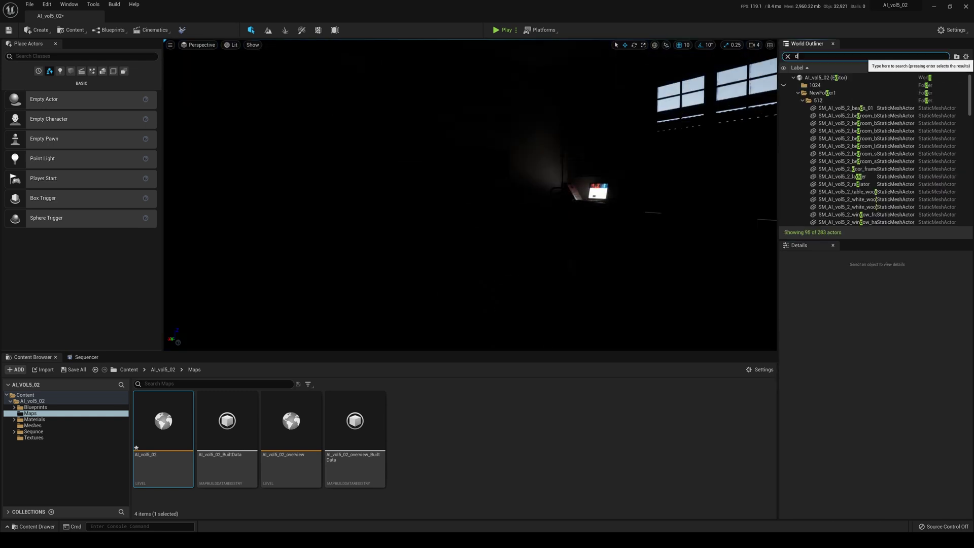
pyautogui.write('irec')
pyautogui.click(827, 85)
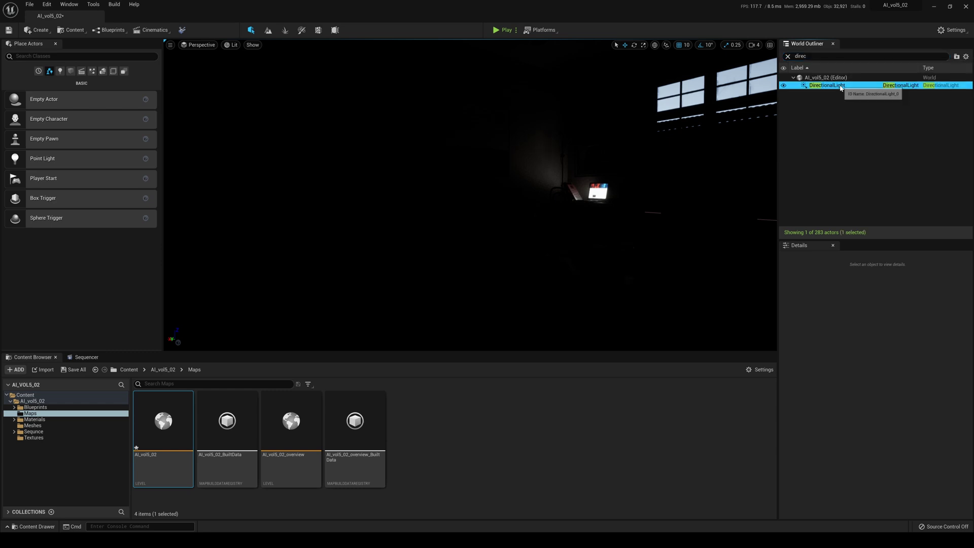
pyautogui.moveTo(971, 340); pyautogui.dragTo(969, 434)
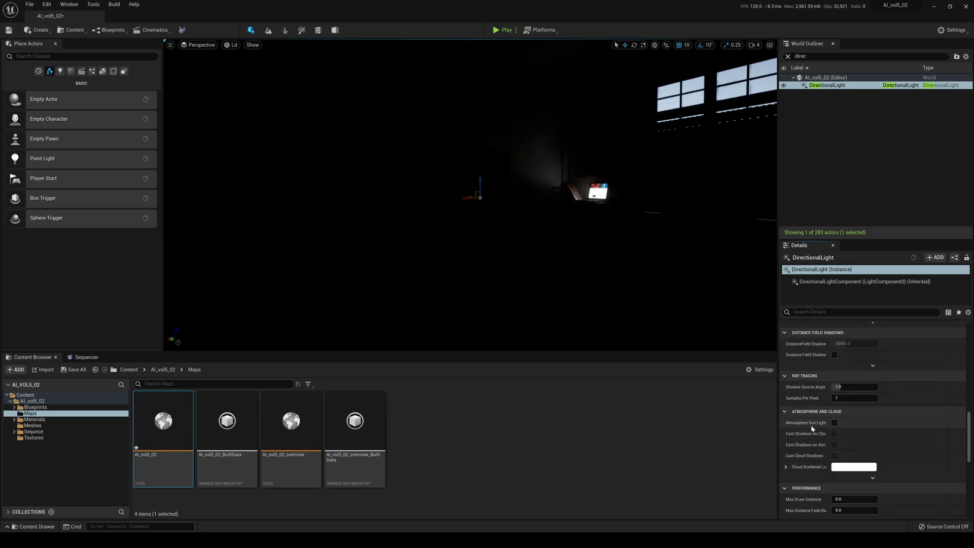
pyautogui.click(835, 423)
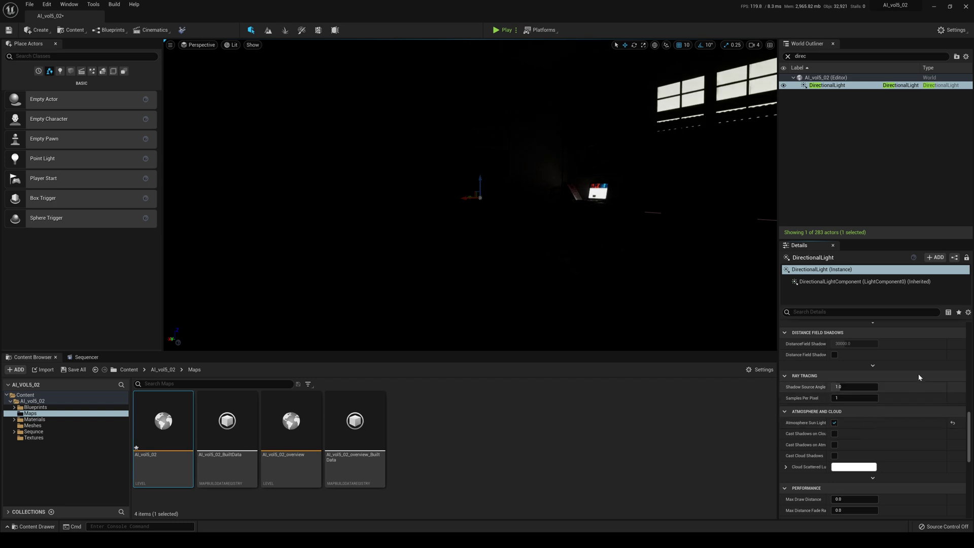
# Move the Directional Light into the middle of the room, to about X -80, Y 160, Z 60.
pyautogui.click(634, 241)
pyautogui.click(832, 87)
pyautogui.moveTo(347, 225); pyautogui.dragTo(388, 215, button='right')
pyautogui.moveTo(373, 215); pyautogui.dragTo(628, 255)
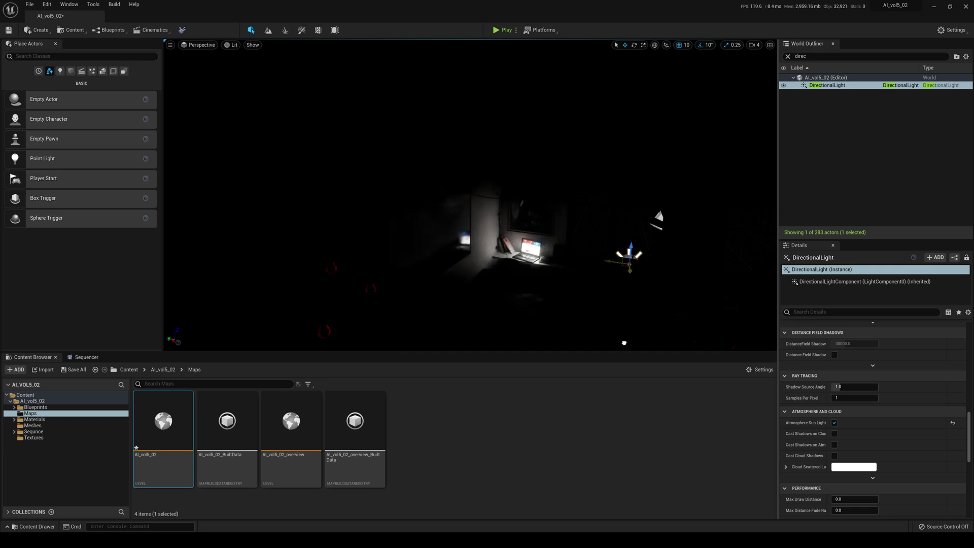
pyautogui.moveTo(661, 234)
pyautogui.mouseDown(button='right')
pyautogui.moveTo(655, 264)
pyautogui.moveTo(661, 234)
pyautogui.mouseUp(button='right')
pyautogui.moveTo(633, 201); pyautogui.dragTo(528, 259)
# Rotate the sun so direct light falls through the windows onto the coffee table and floor, and check the lit room.
pyautogui.hotkey('ctrl', 'l')
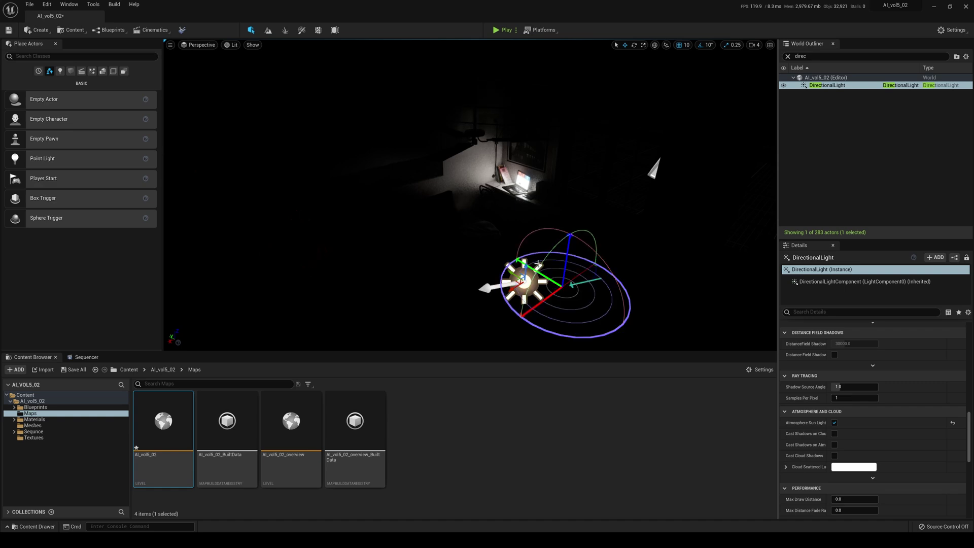
pyautogui.hotkey('ctrl', 'l')
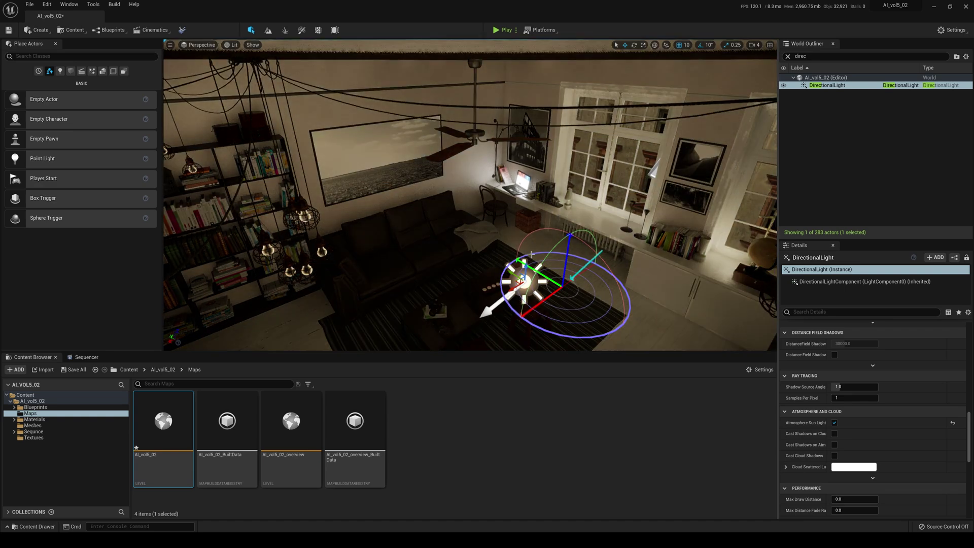
pyautogui.hotkey('ctrl', 'l')
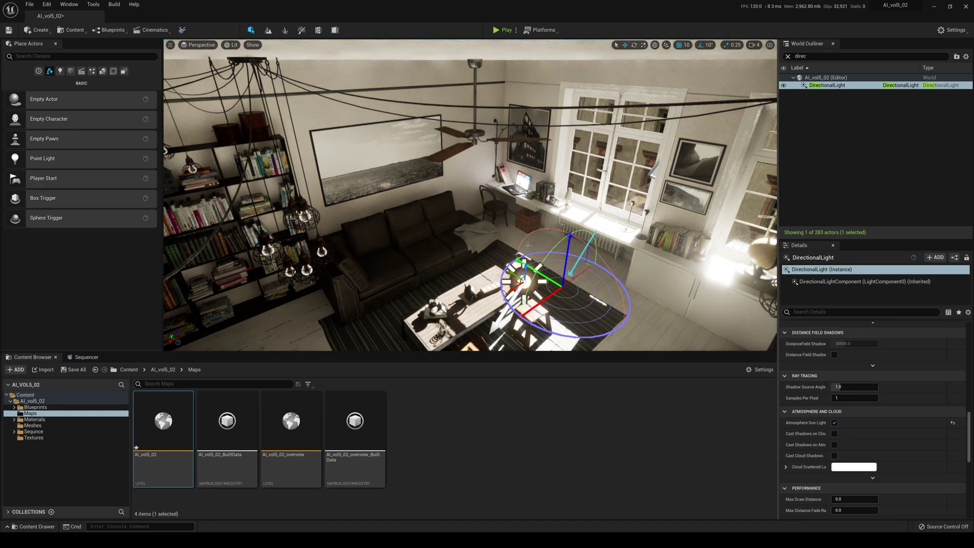
pyautogui.hotkey('ctrl', 'l')
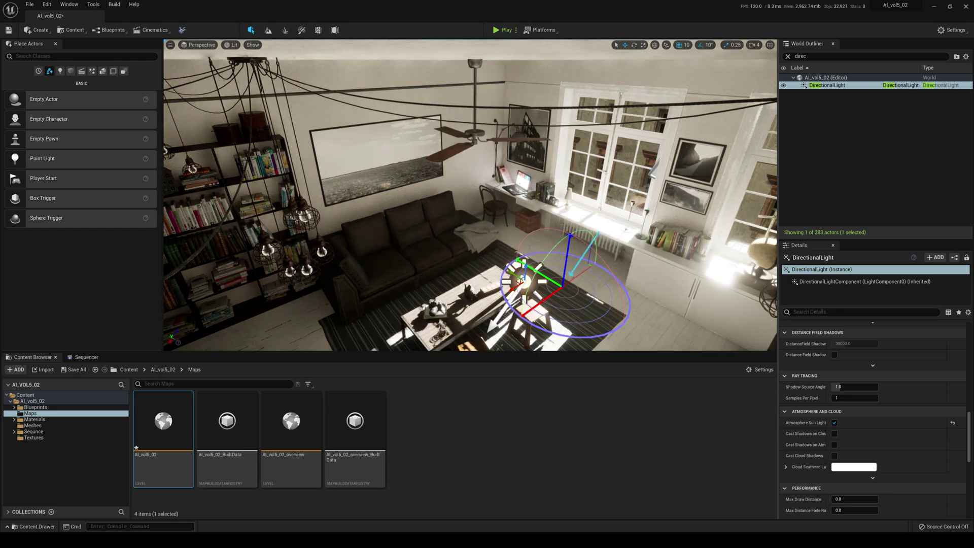
pyautogui.hotkey('ctrl', 'l')
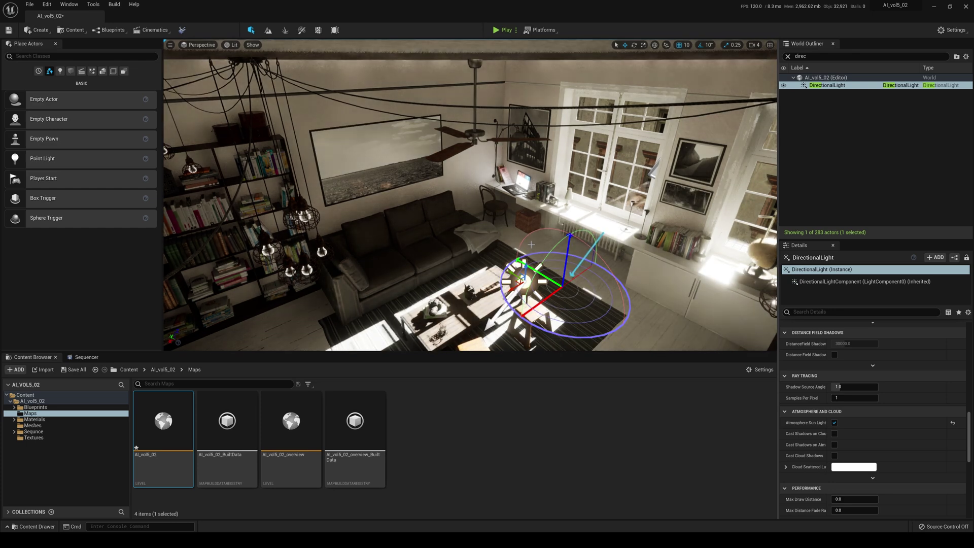
pyautogui.moveTo(548, 220); pyautogui.dragTo(499, 206, button='right')
pyautogui.press('w')
pyautogui.press('s')
pyautogui.press('q')
pyautogui.moveTo(436, 199); pyautogui.dragTo(444, 198, button='right')
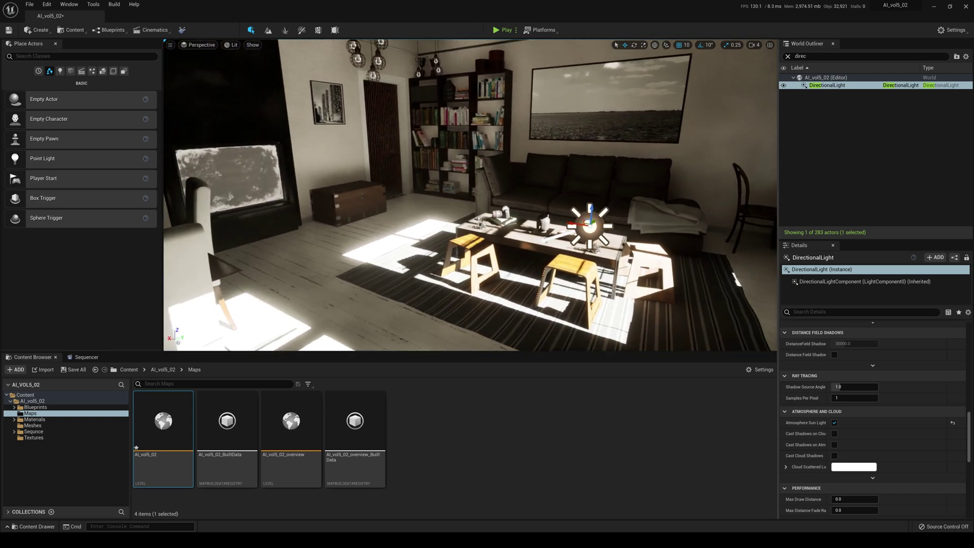
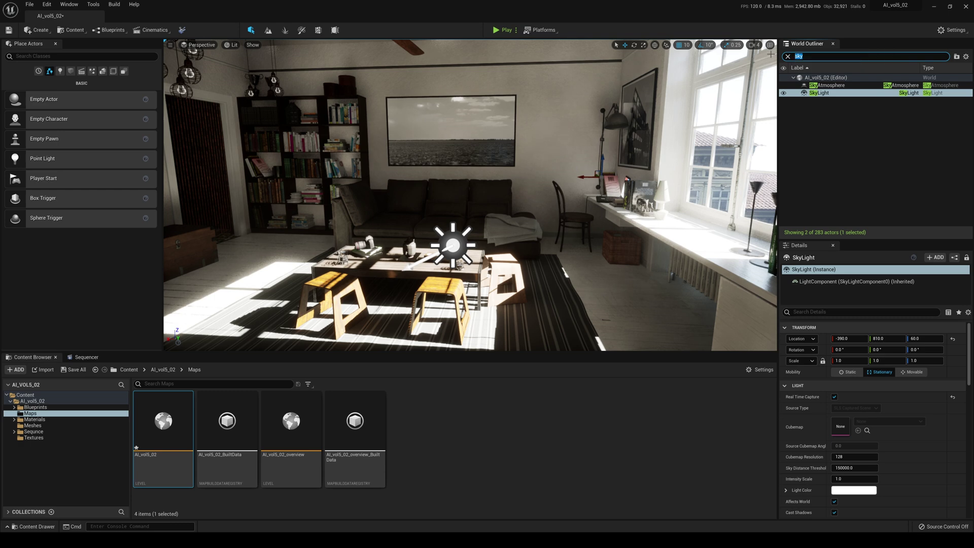
# Rotate the Directional Light until its arrow points upward, putting the sun below the horizon and darkening the room.
pyautogui.write('doire')
pyautogui.press('Return')
pyautogui.click(452, 238)
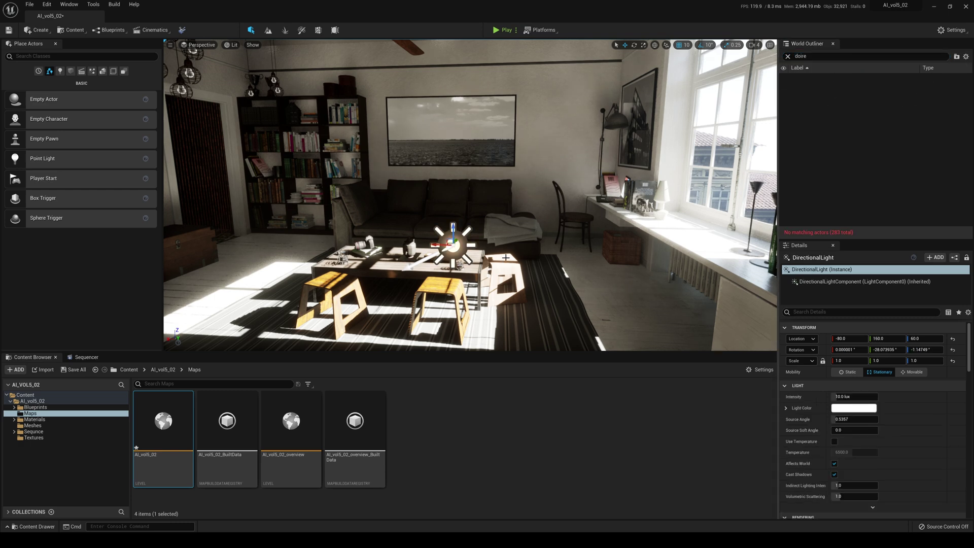
pyautogui.moveTo(545, 253); pyautogui.dragTo(559, 250, button='right')
pyautogui.hotkey('ctrl', 'l')
pyautogui.hotkey('ctrl', 'l')
pyautogui.hotkey('ctrl', 'l')
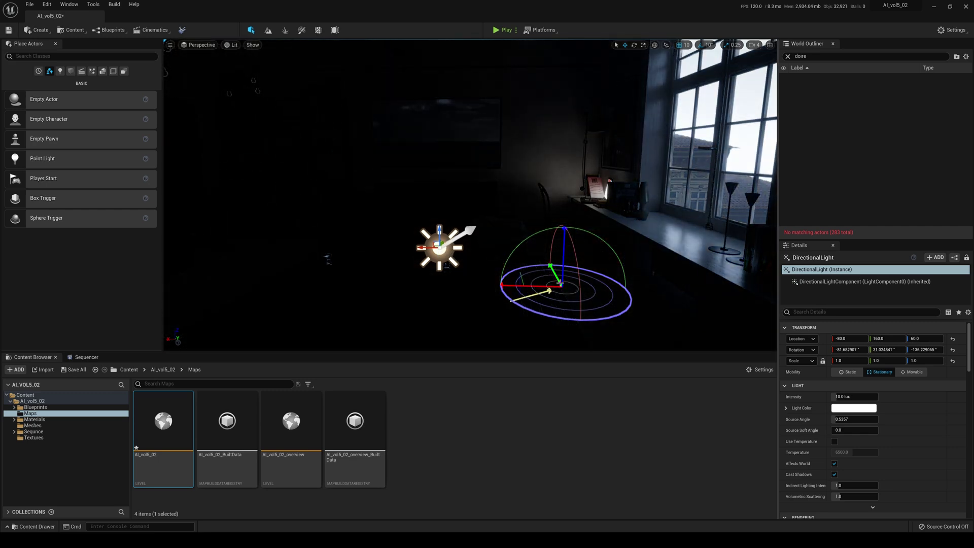
pyautogui.press('s')
pyautogui.moveTo(574, 278); pyautogui.dragTo(610, 276, button='right')
pyautogui.press('q')
# Find the ExponentialHeightFog in the level and set its Fog Inscattering Color to black.
pyautogui.click(808, 56)
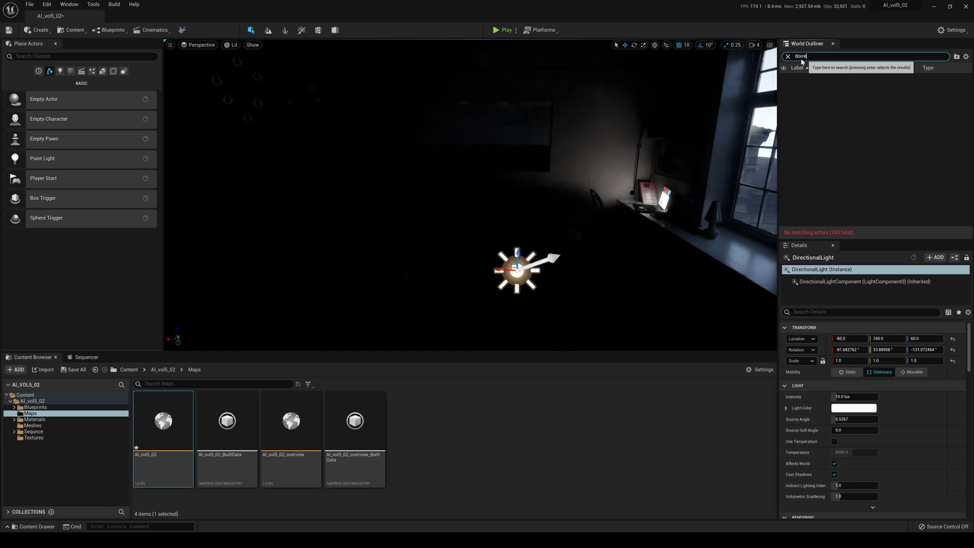
pyautogui.press('BackSpace')
pyautogui.press('BackSpace')
pyautogui.press('BackSpace')
pyautogui.press('BackSpace')
pyautogui.press('BackSpace')
pyautogui.write('expo')
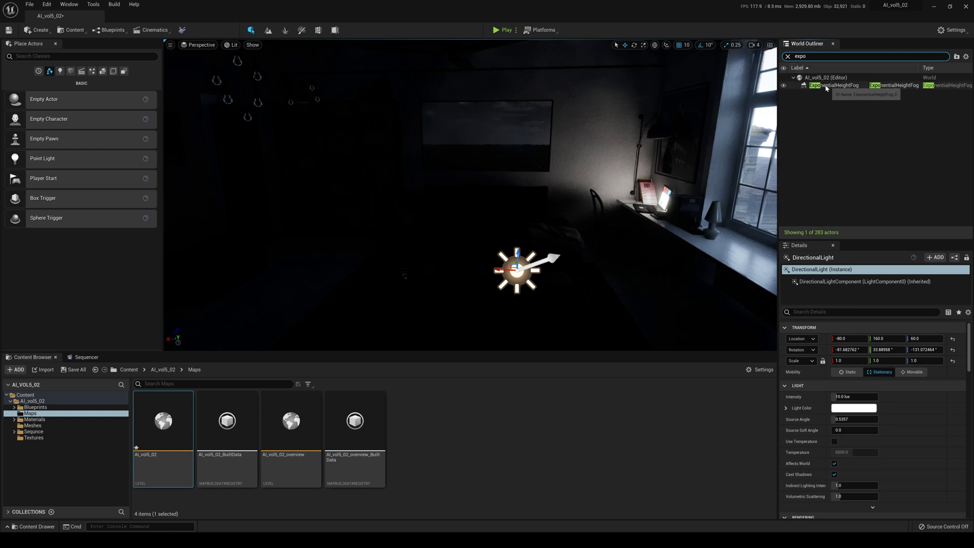
pyautogui.click(863, 86)
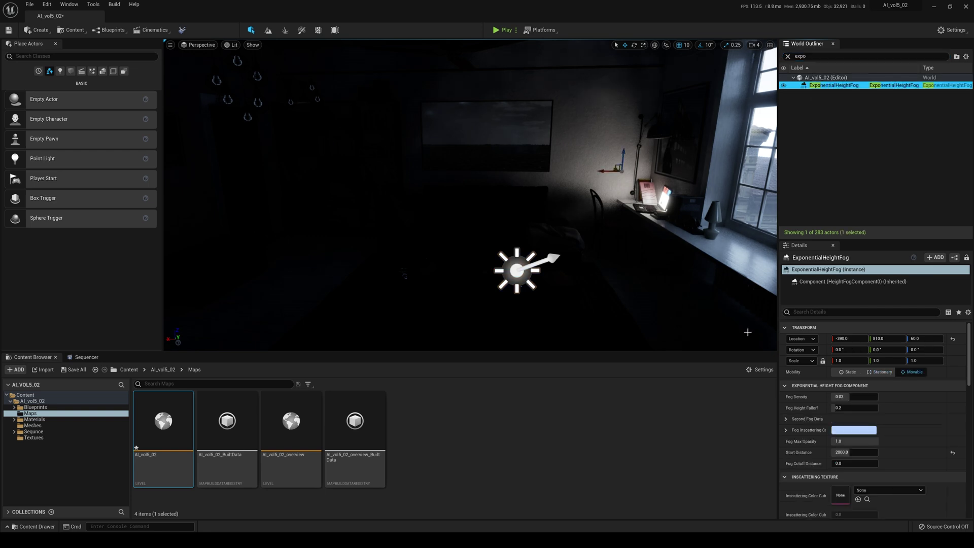
pyautogui.click(840, 435)
pyautogui.moveTo(784, 366); pyautogui.dragTo(783, 528)
pyautogui.click(783, 528)
# Set the fog's Directional Inscattering Color to black and check the dark room.
pyautogui.scroll(-10, 873, 441)
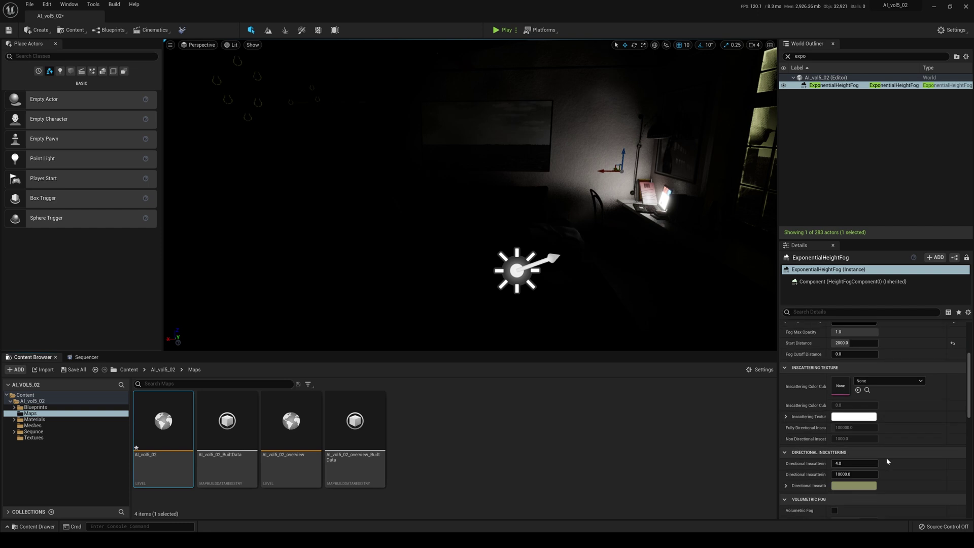
pyautogui.click(860, 435)
pyautogui.moveTo(800, 368); pyautogui.dragTo(797, 521)
pyautogui.click(800, 528)
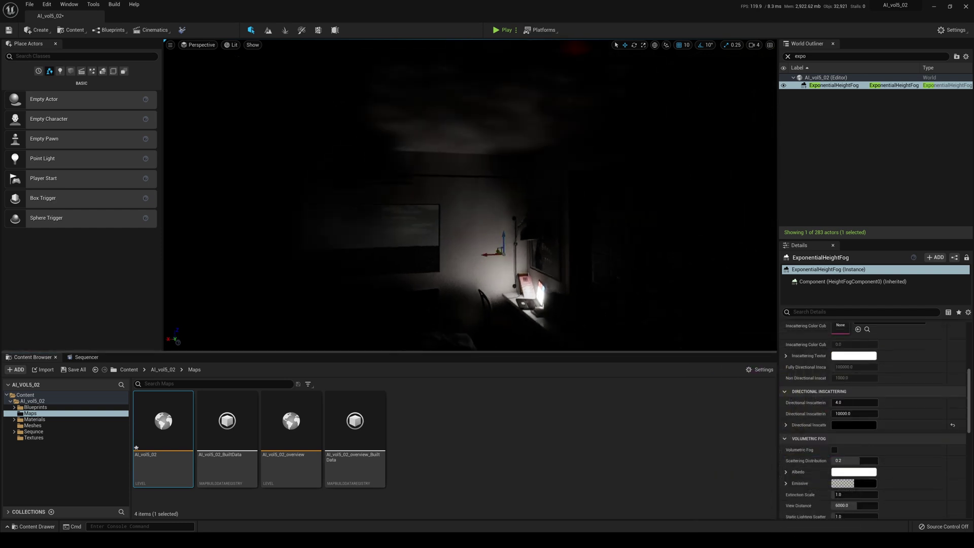
pyautogui.moveTo(665, 272)
pyautogui.mouseDown(button='right')
pyautogui.moveTo(654, 248)
pyautogui.moveTo(665, 272)
pyautogui.mouseUp(button='right')
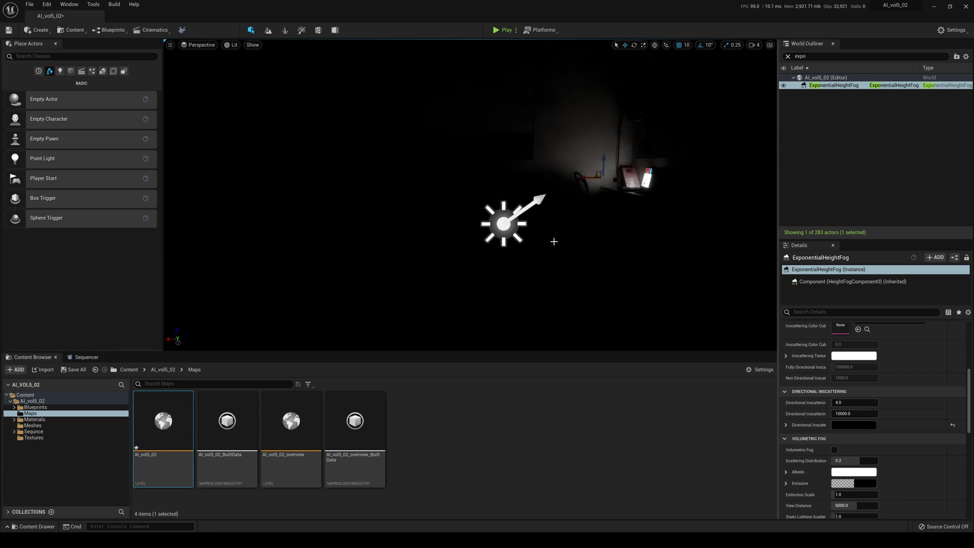
# Rotate the Directional Light so sunlight enters through the windows and brightens the desk along the window wall.
pyautogui.click(513, 232)
pyautogui.hotkey('ctrl', 'l')
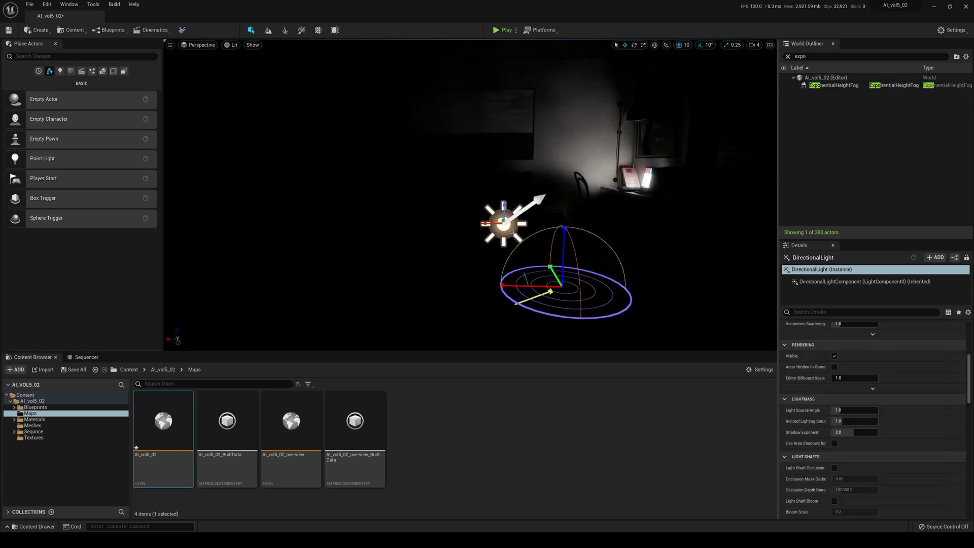
pyautogui.hotkey('ctrl', 'l')
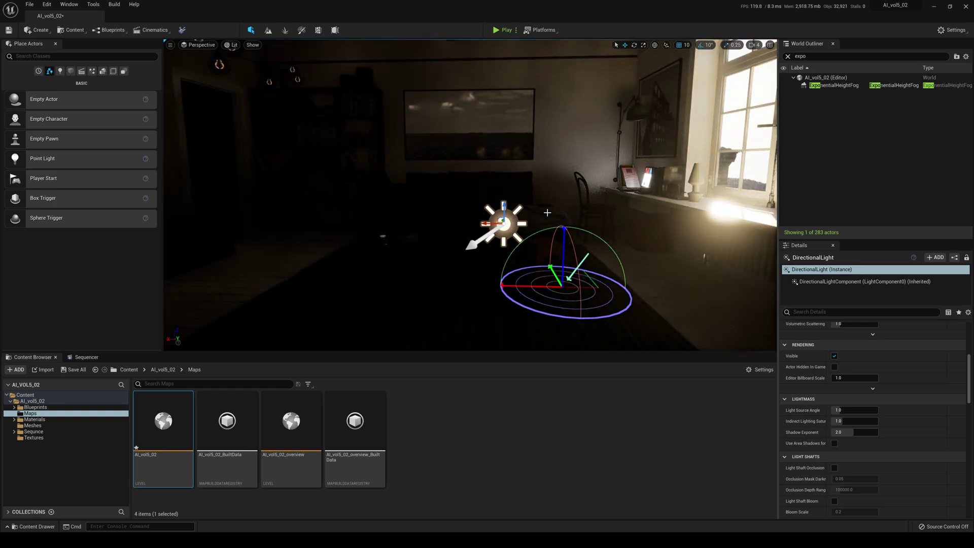
pyautogui.hotkey('ctrl', 'l')
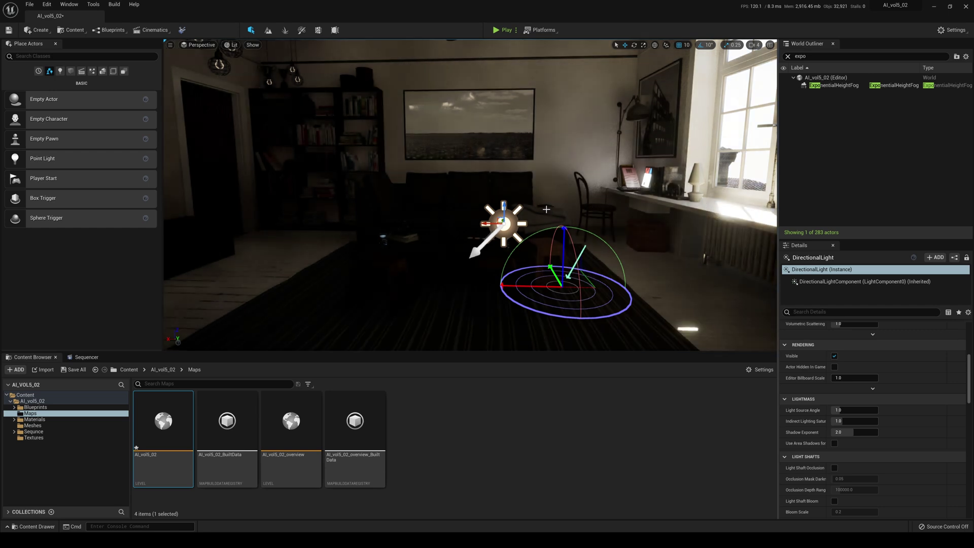
pyautogui.hotkey('ctrl', 'l')
pyautogui.hotkey('ctrl', 'l')
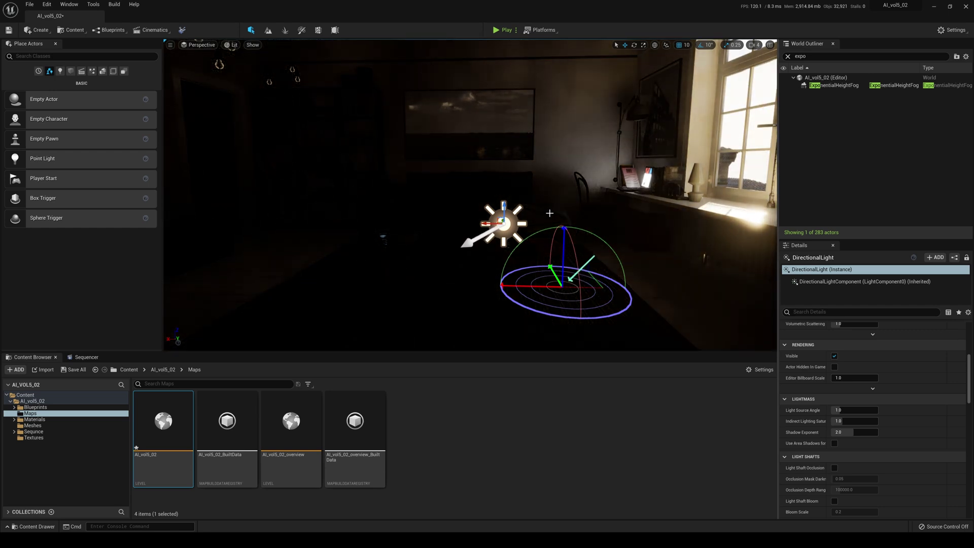
pyautogui.hotkey('ctrl', 'l')
pyautogui.hotkey('ctrl', 'l')
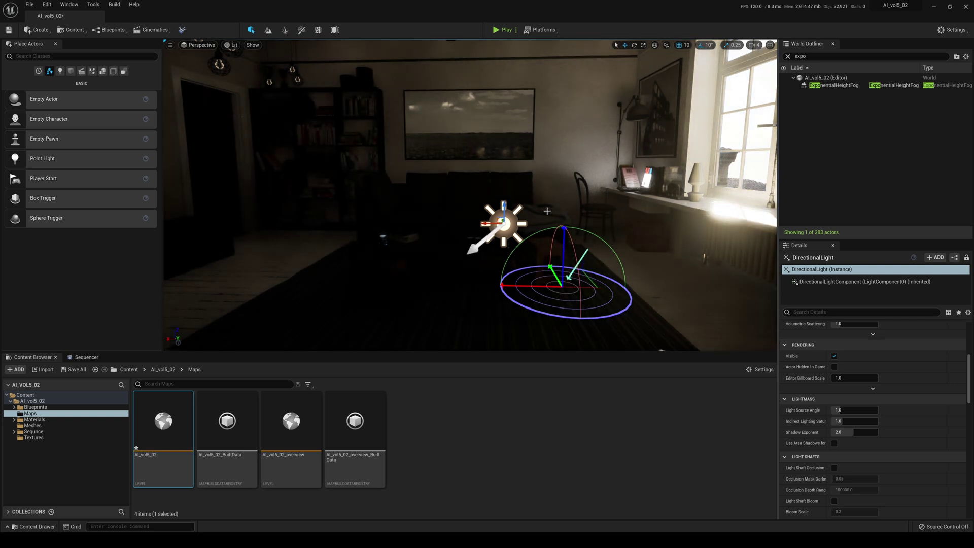
pyautogui.hotkey('ctrl', 'l')
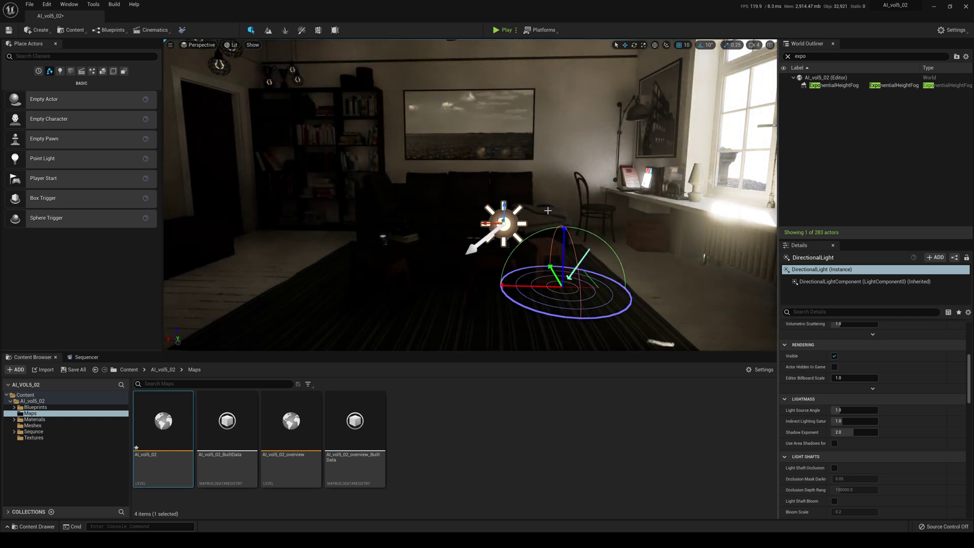
pyautogui.hotkey('ctrl', 'l')
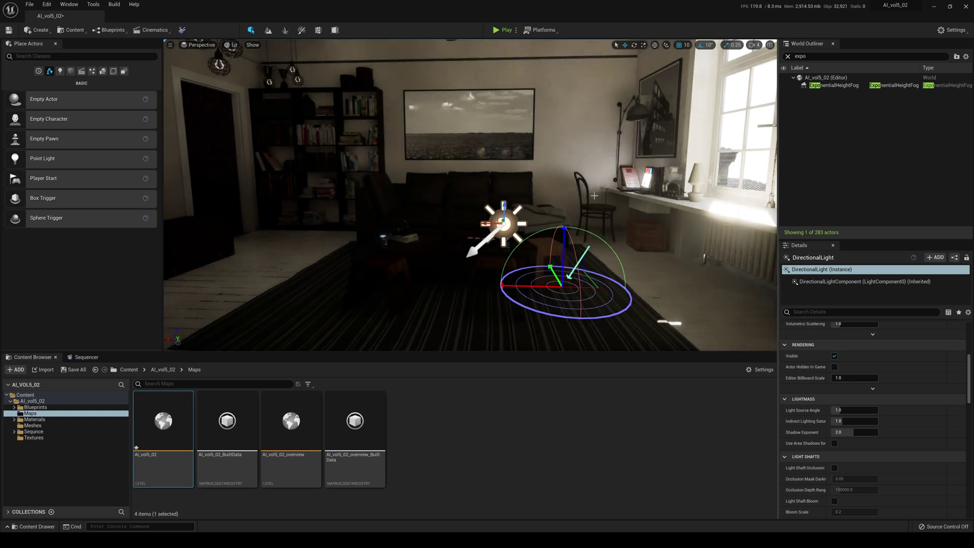
# Clear the actor search and set the Directional Light's mobility to Movable.
pyautogui.click(788, 56)
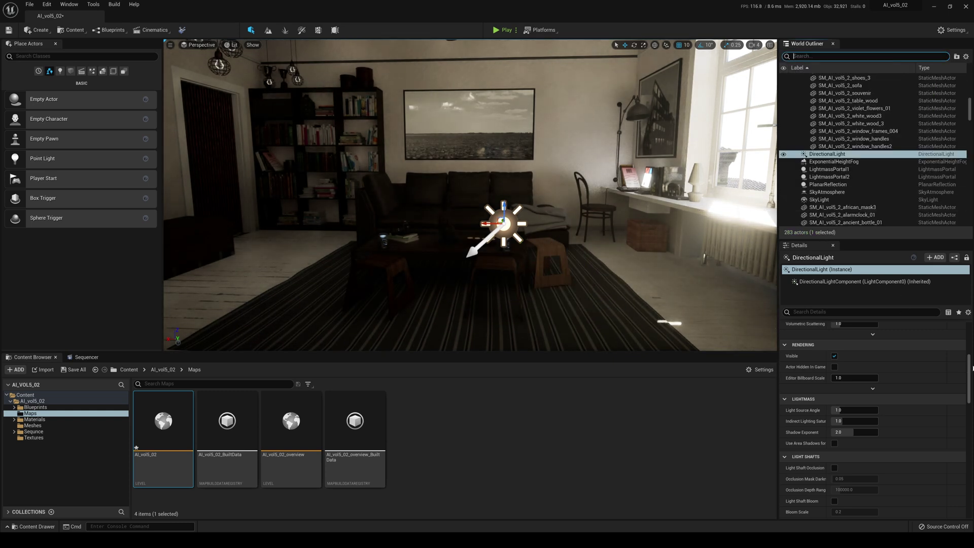
pyautogui.moveTo(970, 374); pyautogui.dragTo(972, 326)
pyautogui.click(915, 373)
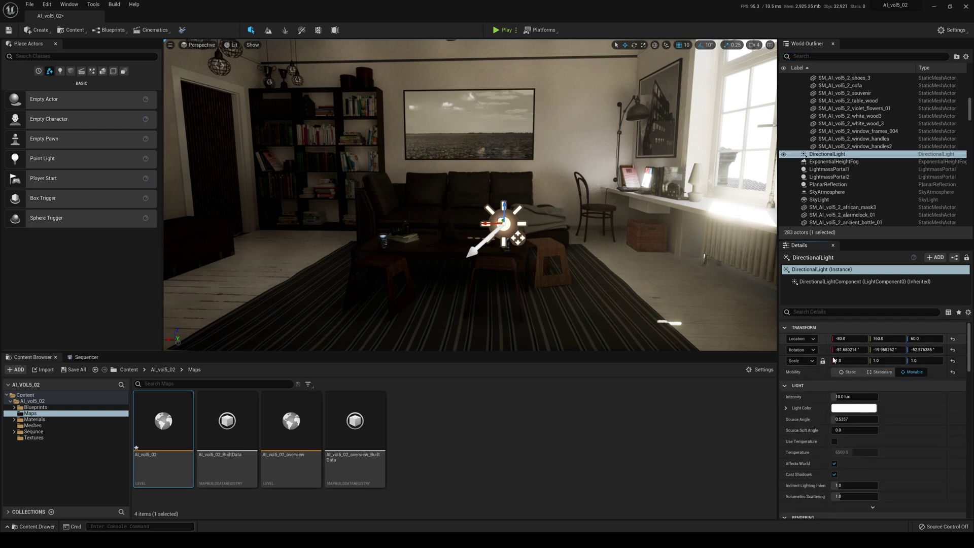
# Find the SkyLight in the level and set its mobility to Movable.
pyautogui.click(807, 56)
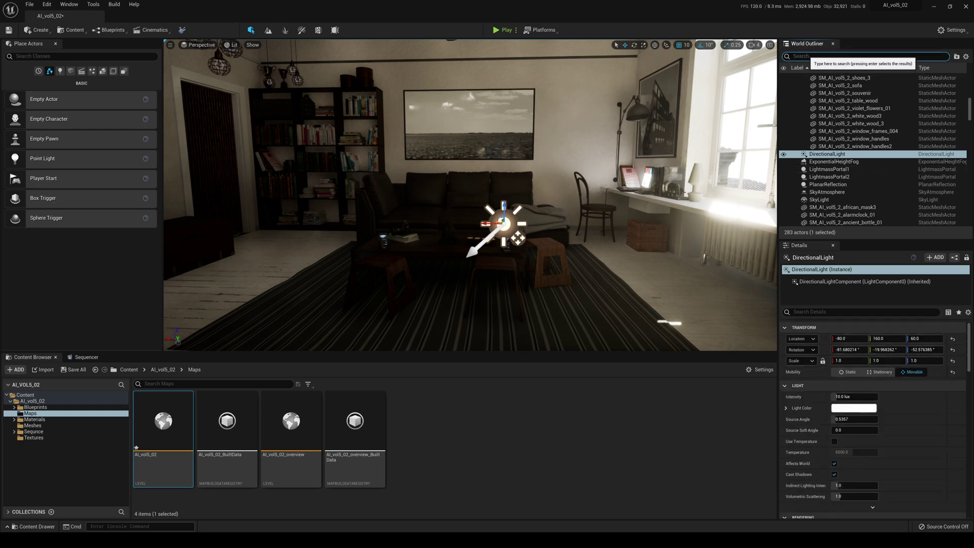
pyautogui.write('sk')
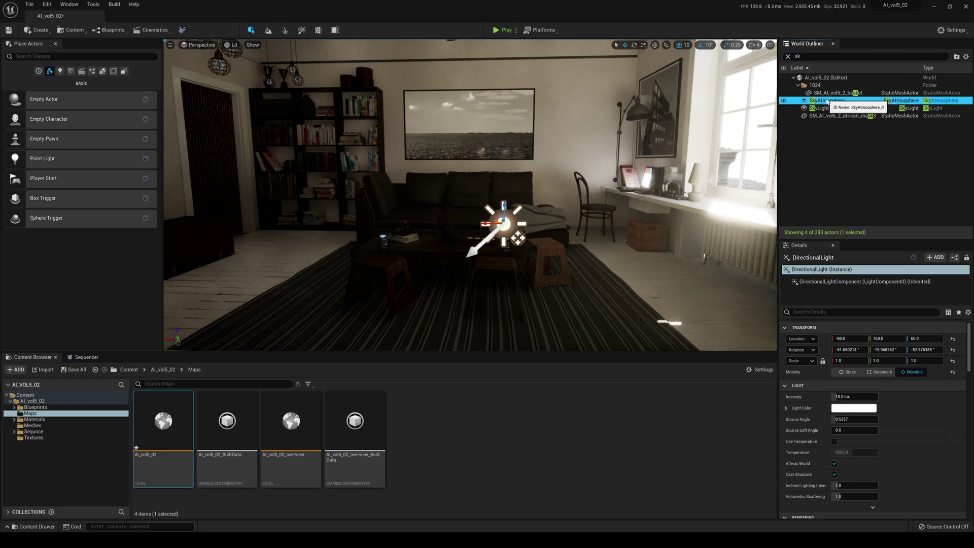
pyautogui.click(824, 109)
pyautogui.click(913, 372)
# Find the ExponentialHeightFog in the level, check its mobility, and clear the actor search.
pyautogui.write('exp')
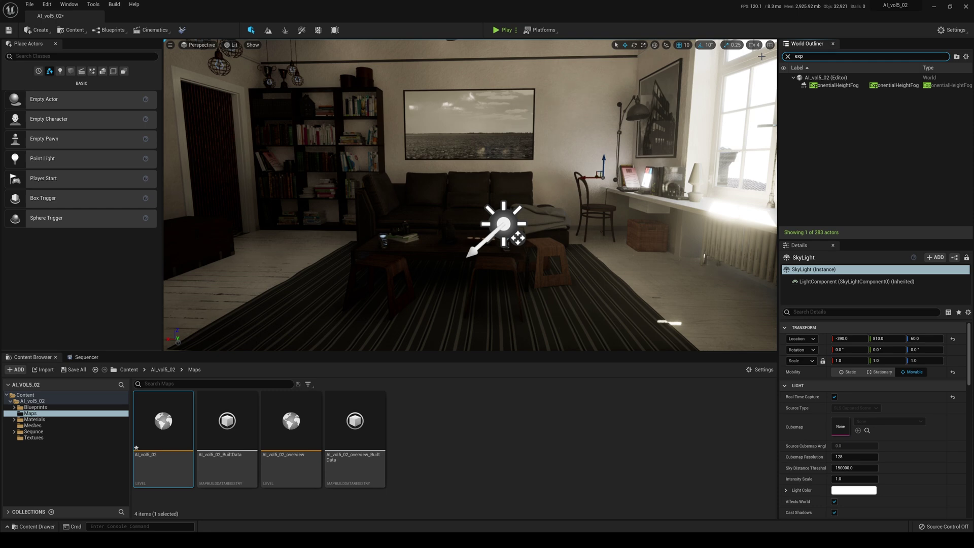
pyautogui.click(834, 86)
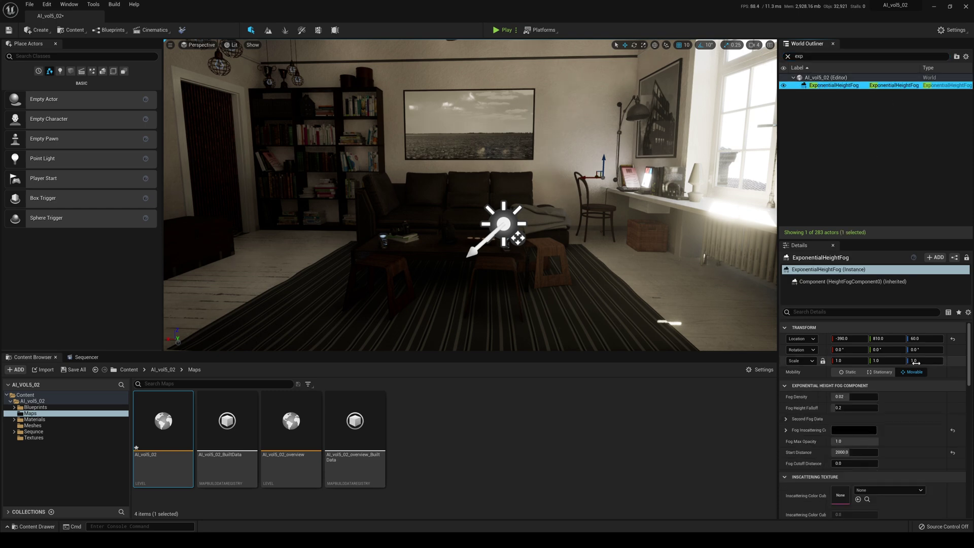
pyautogui.click(788, 56)
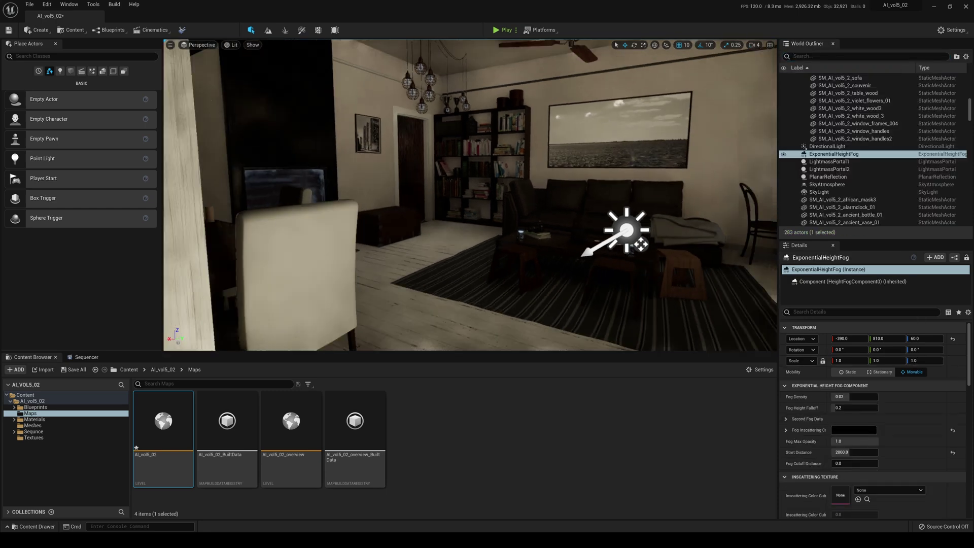
# Rotate the Directional Light until sunlight enters through the windows and falls across the sofa, stools and striped rug.
pyautogui.press('w')
pyautogui.click(507, 202)
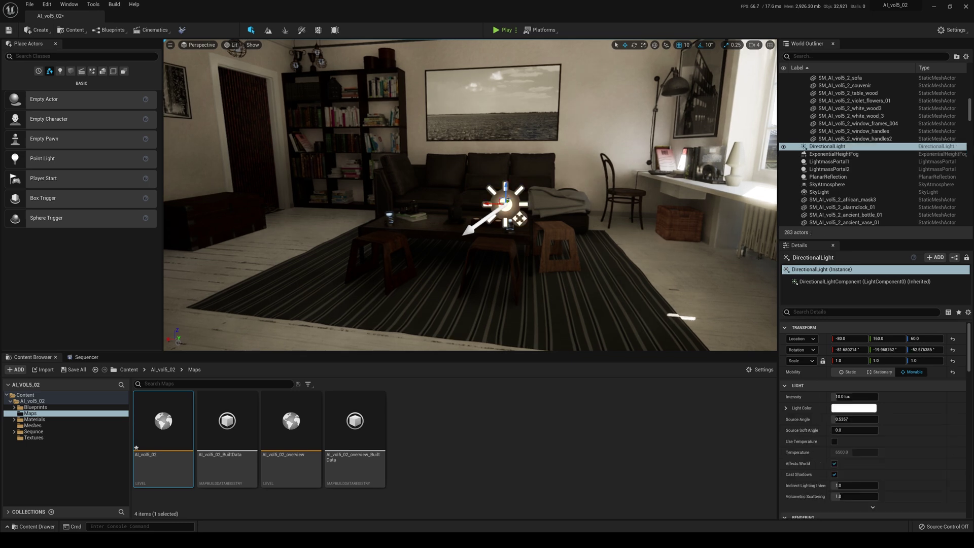
pyautogui.hotkey('ctrl', 'l')
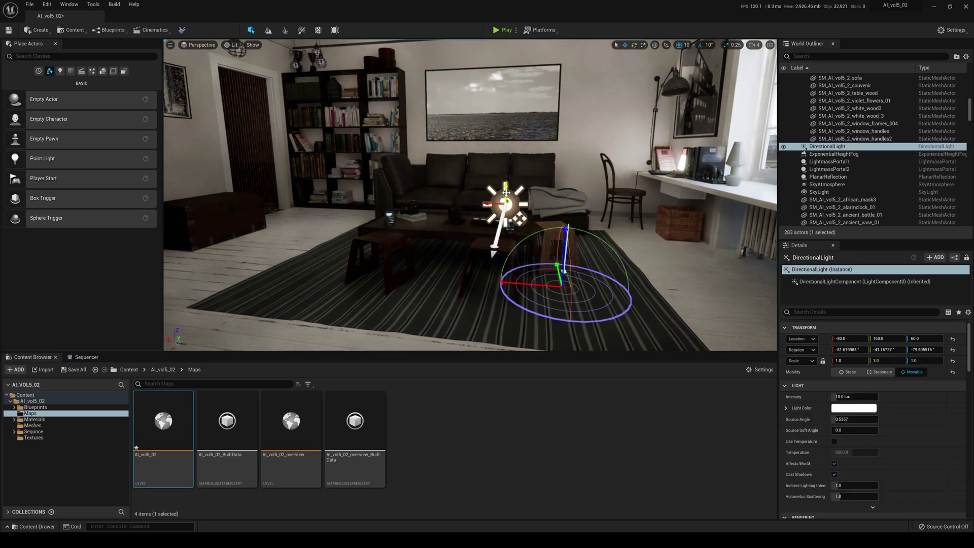
pyautogui.hotkey('ctrl', 'l')
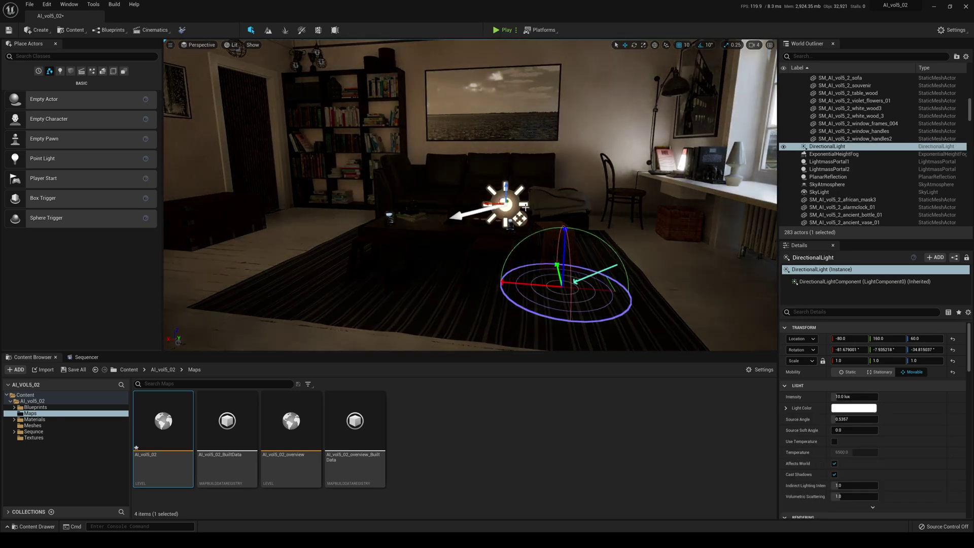
pyautogui.hotkey('ctrl', 'l')
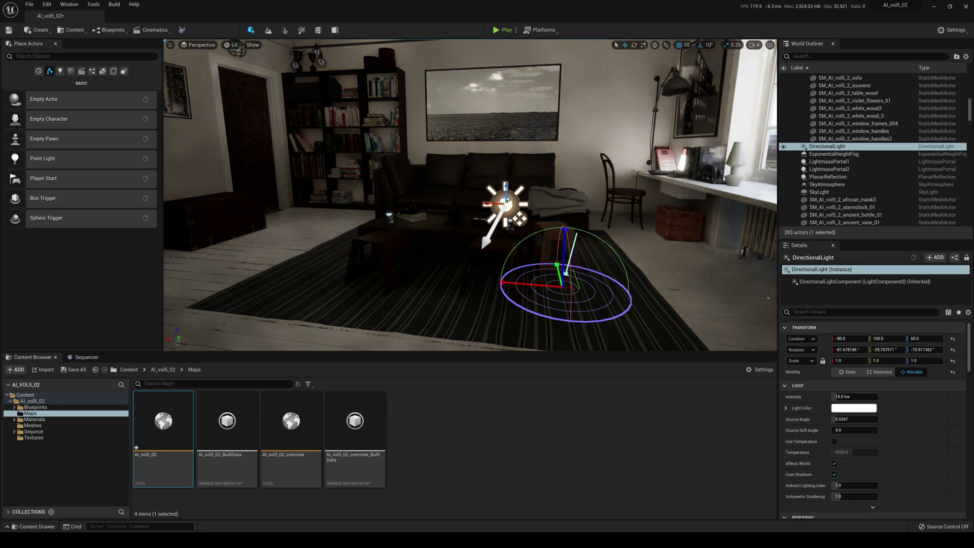
pyautogui.hotkey('ctrl', 'l')
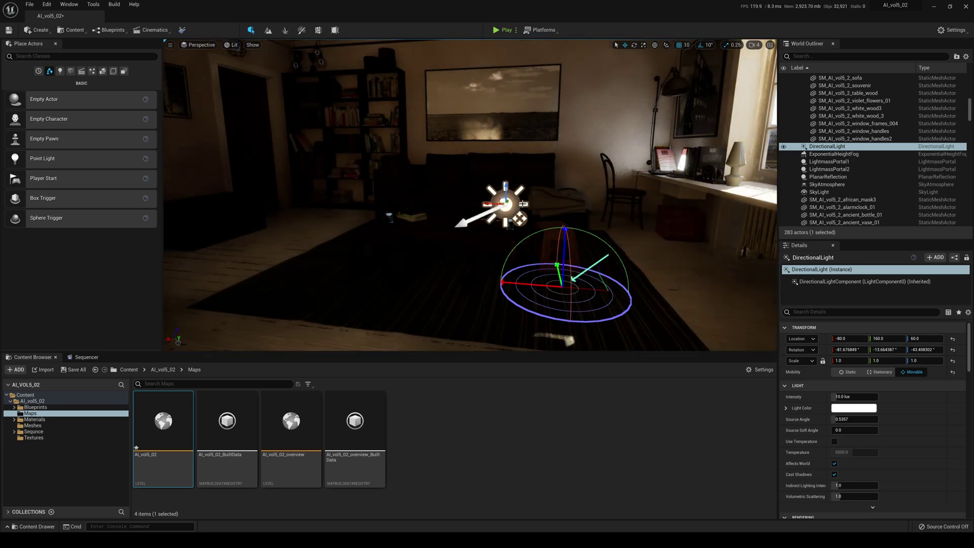
pyautogui.hotkey('ctrl', 'l')
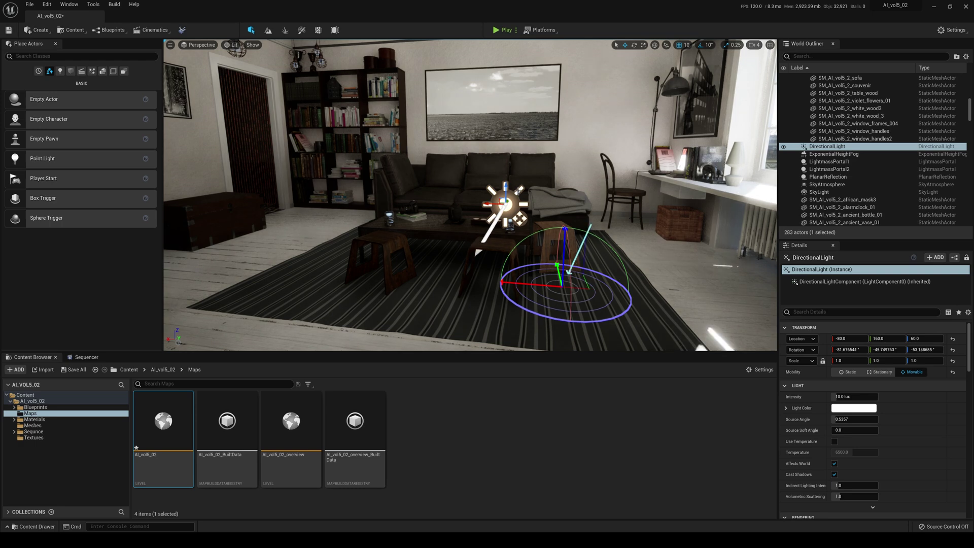
pyautogui.hotkey('ctrl', 'l')
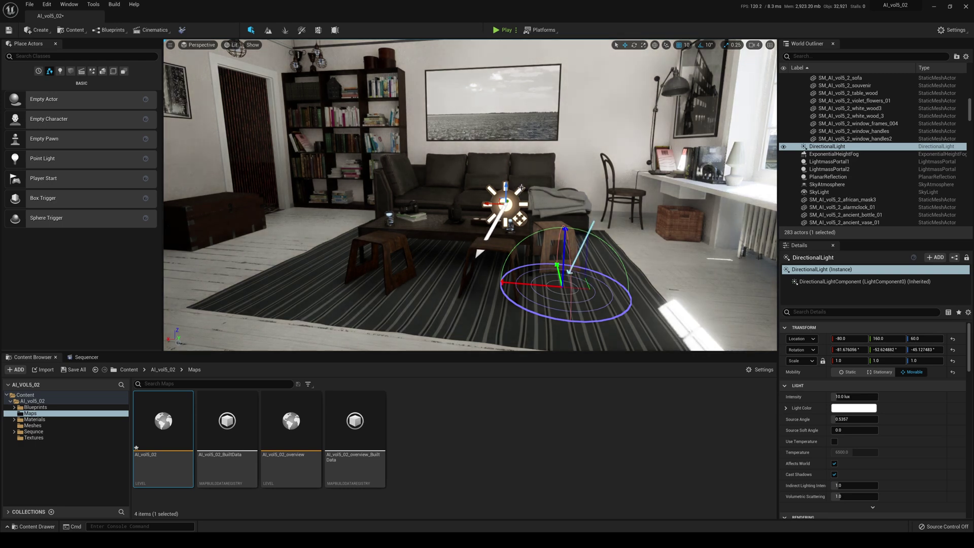
pyautogui.hotkey('ctrl', 'l')
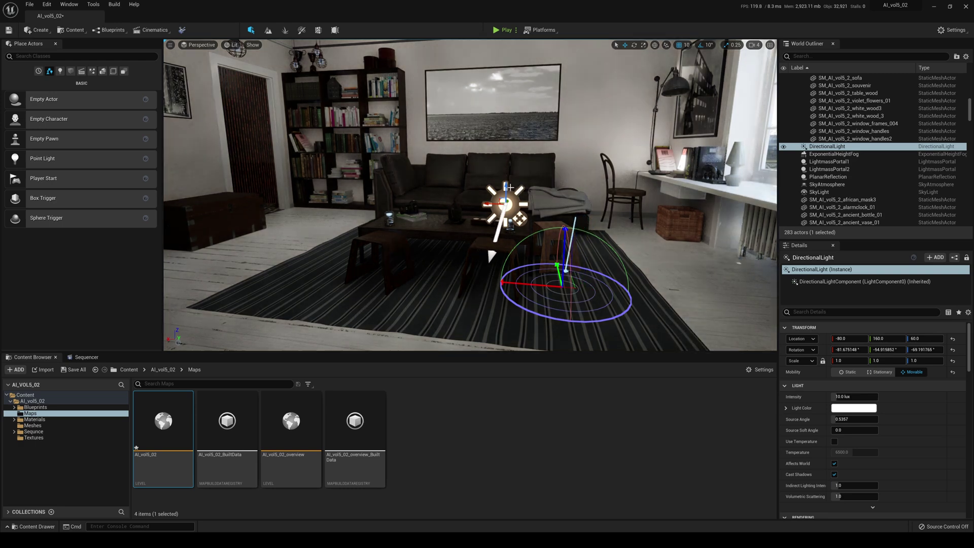
pyautogui.hotkey('ctrl', 'l')
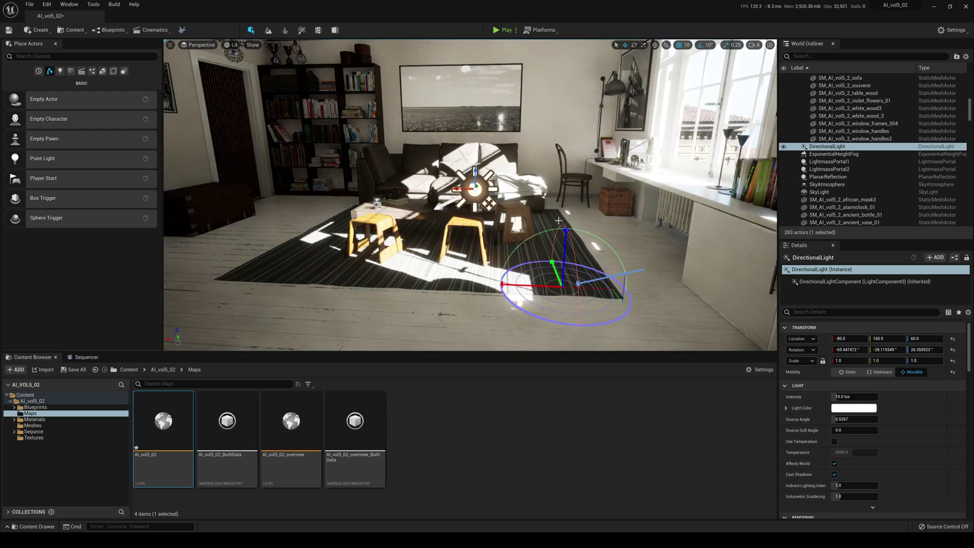
pyautogui.hotkey('ctrl', 'l')
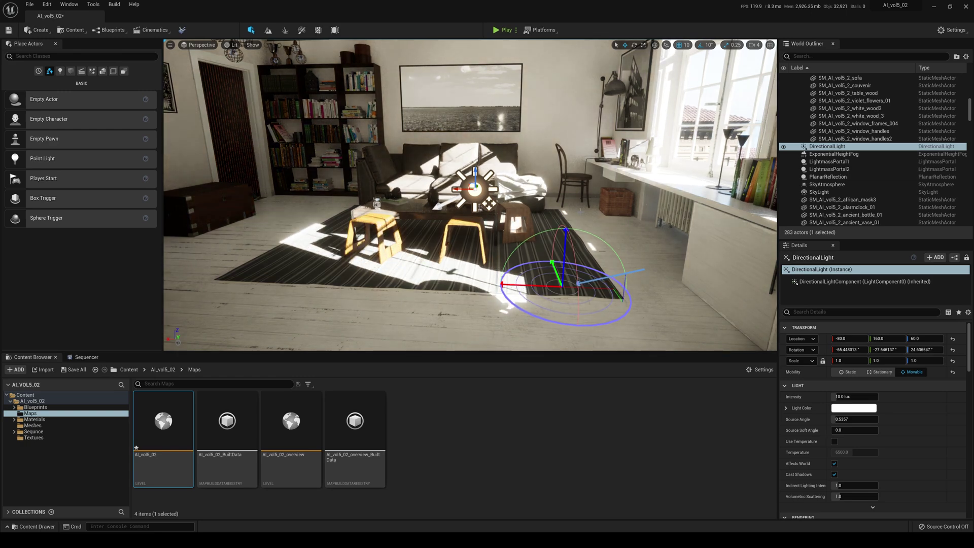
# Hide the viewport's editor icons with Game View and inspect the sunlight on the sofa, stools and desk.
pyautogui.moveTo(599, 221); pyautogui.dragTo(634, 210, button='right')
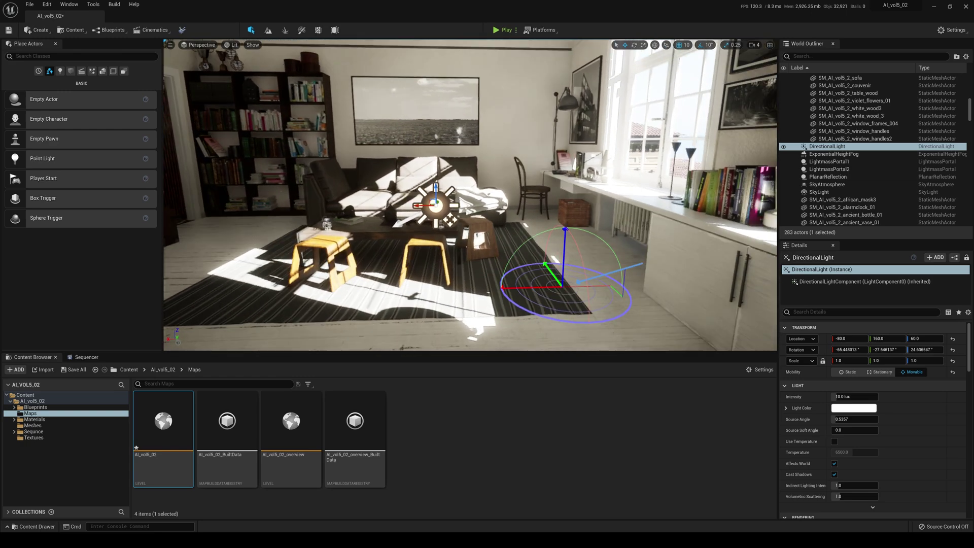
pyautogui.press('g')
pyautogui.press('g')
pyautogui.moveTo(572, 218); pyautogui.dragTo(249, 199, button='right')
pyautogui.moveTo(552, 193); pyautogui.dragTo(592, 172, button='right')
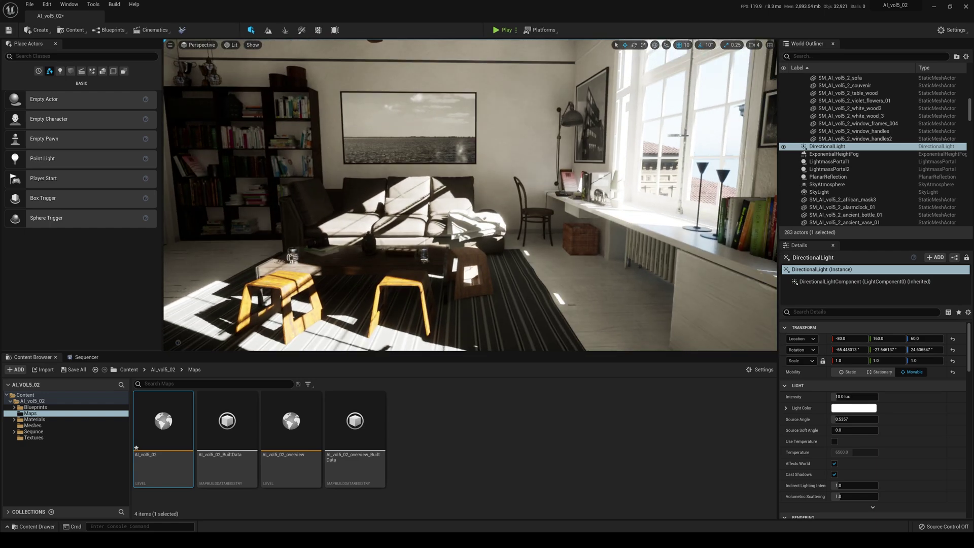
# Add a Post Process Volume to the level.
pyautogui.click(807, 57)
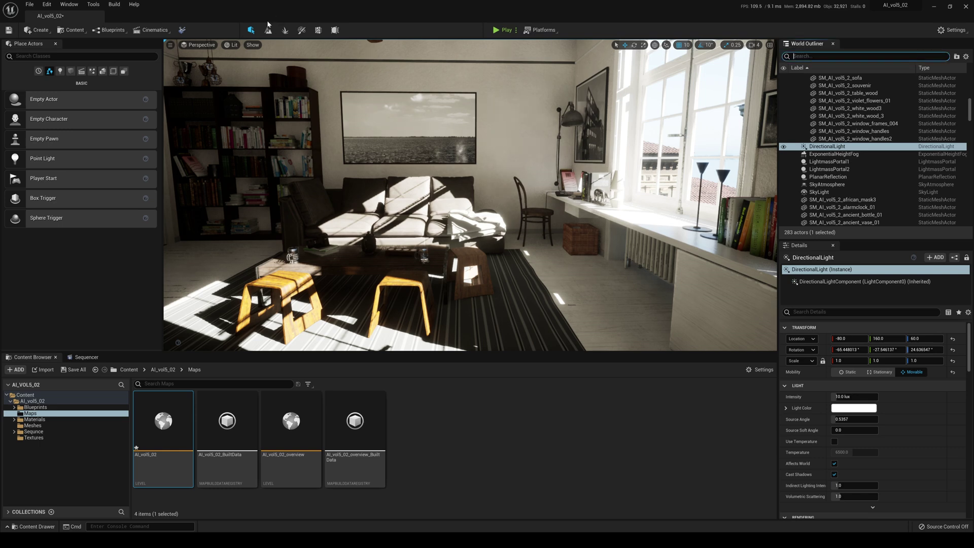
pyautogui.click(38, 30)
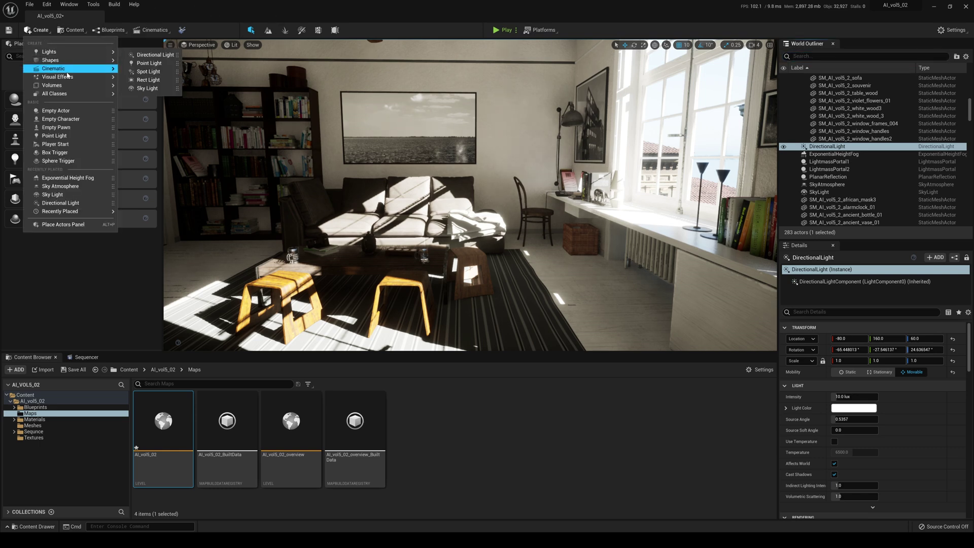
pyautogui.moveTo(70, 80)
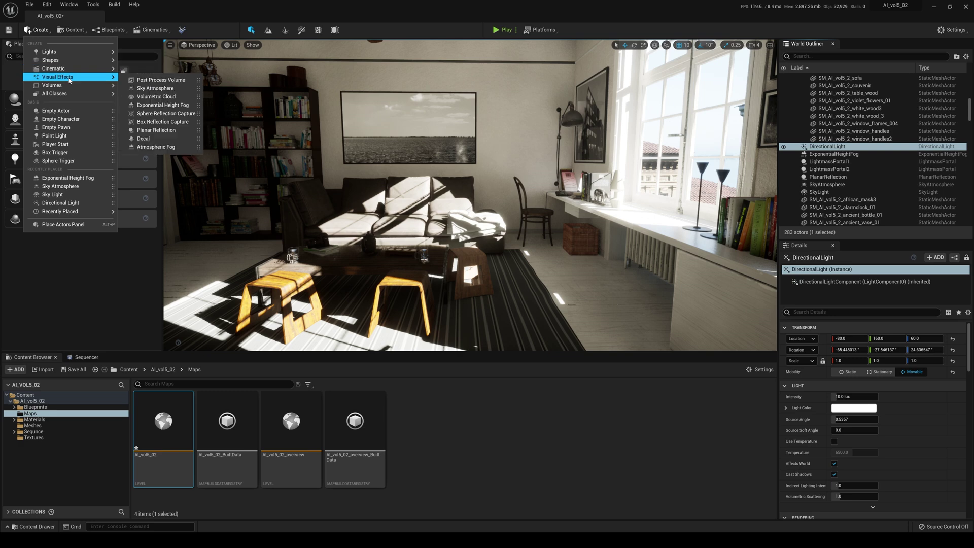
pyautogui.click(144, 80)
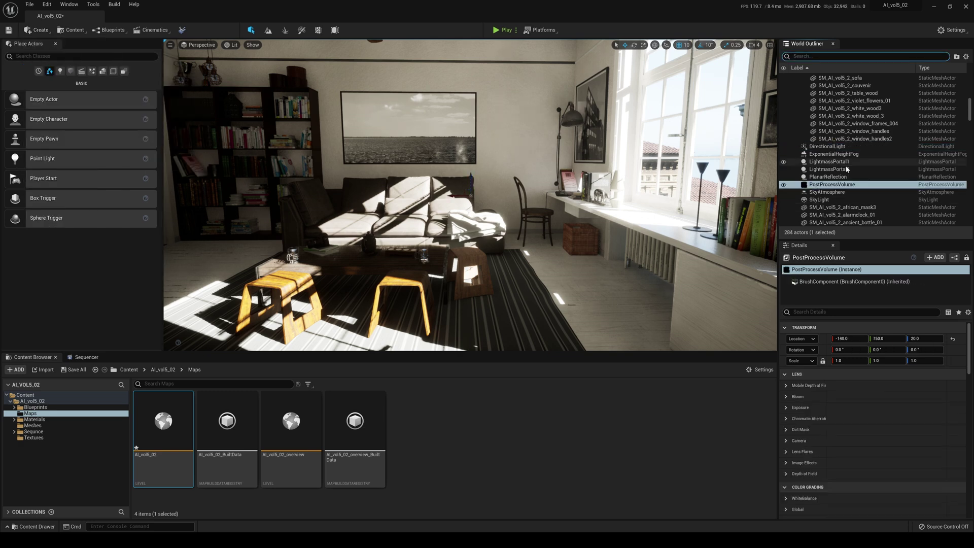
# Enable Infinite Extent (Unbound) on the PostProcessVolume.
pyautogui.scroll(-10, 863, 339)
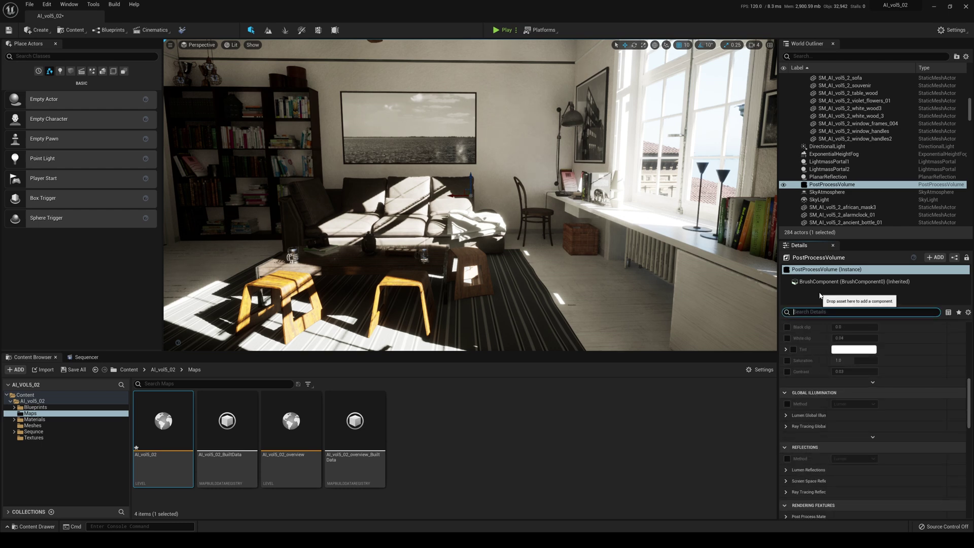
pyautogui.write('bound')
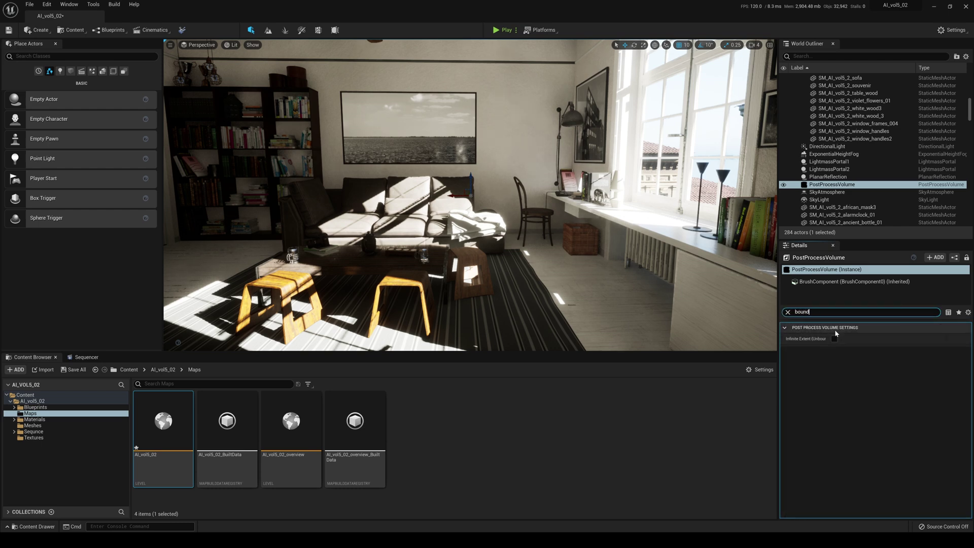
pyautogui.moveTo(825, 339); pyautogui.dragTo(852, 340)
pyautogui.click(862, 339)
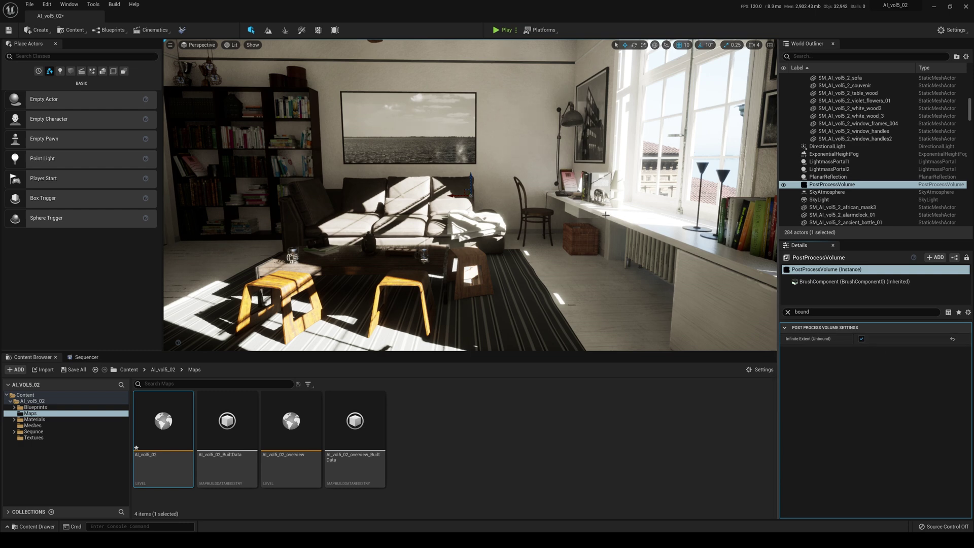
pyautogui.scroll(10, 873, 153)
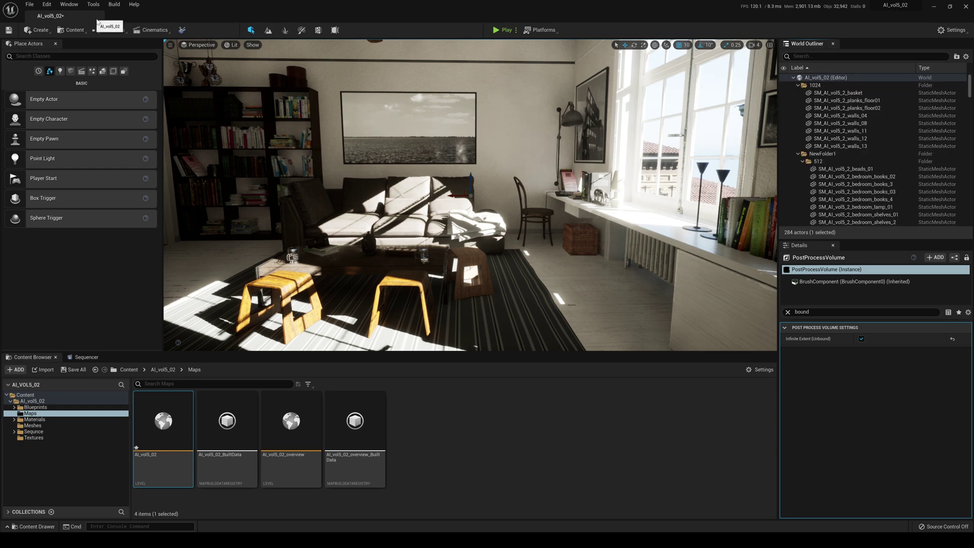
# Add a Sphere Reflection Capture and place it above the coffee table at about X -60, Y 160, Z 90.
pyautogui.click(38, 30)
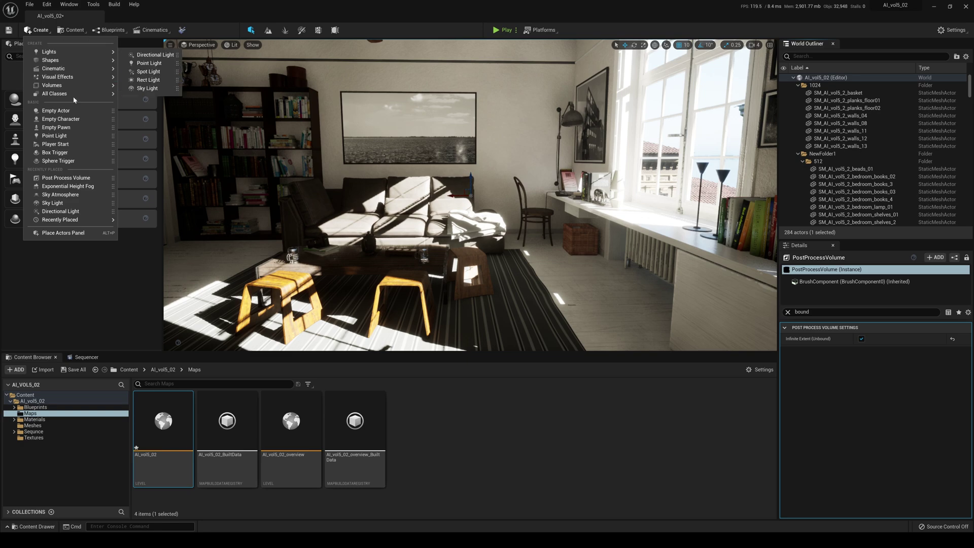
pyautogui.moveTo(74, 79)
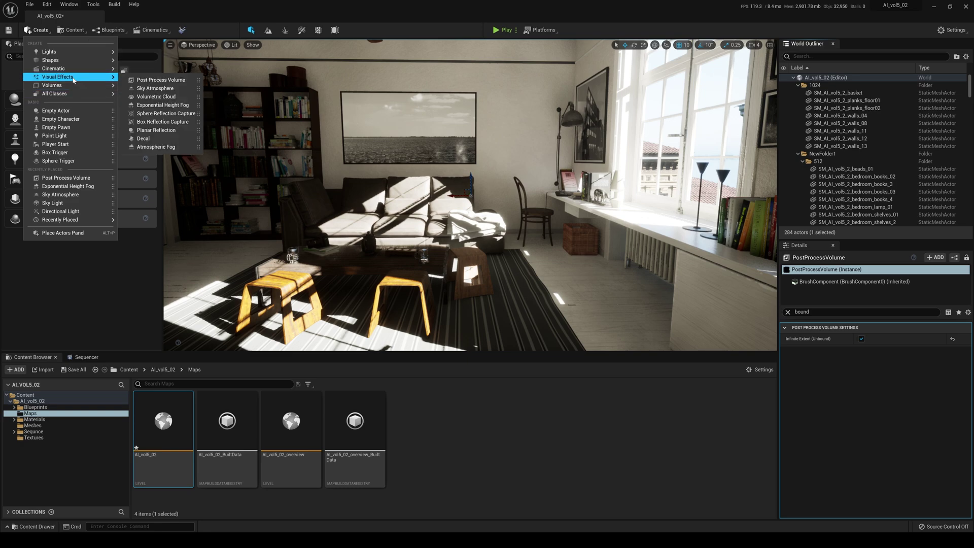
pyautogui.click(164, 113)
pyautogui.moveTo(468, 204); pyautogui.dragTo(287, 158, button='right')
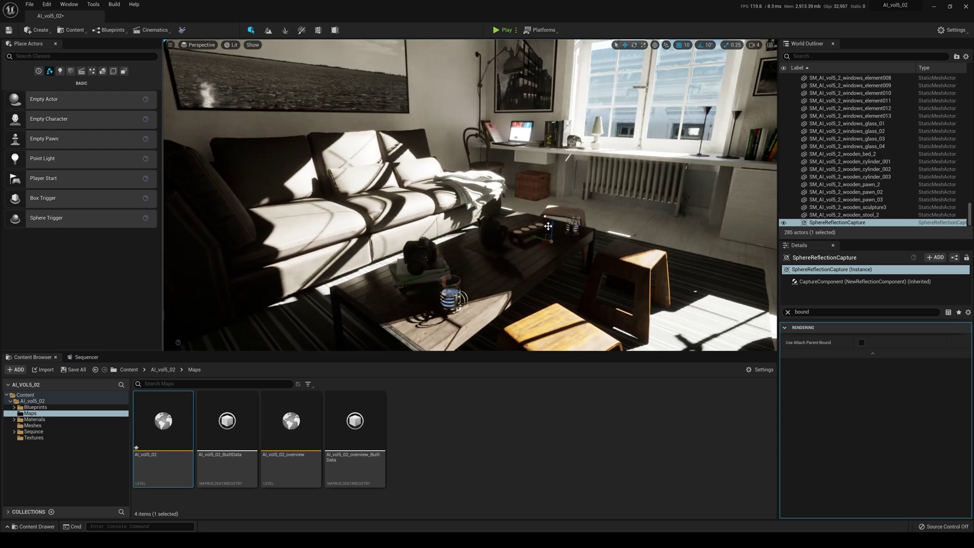
pyautogui.hotkey('ctrl', 'z')
pyautogui.moveTo(556, 232); pyautogui.dragTo(255, 141, button='right')
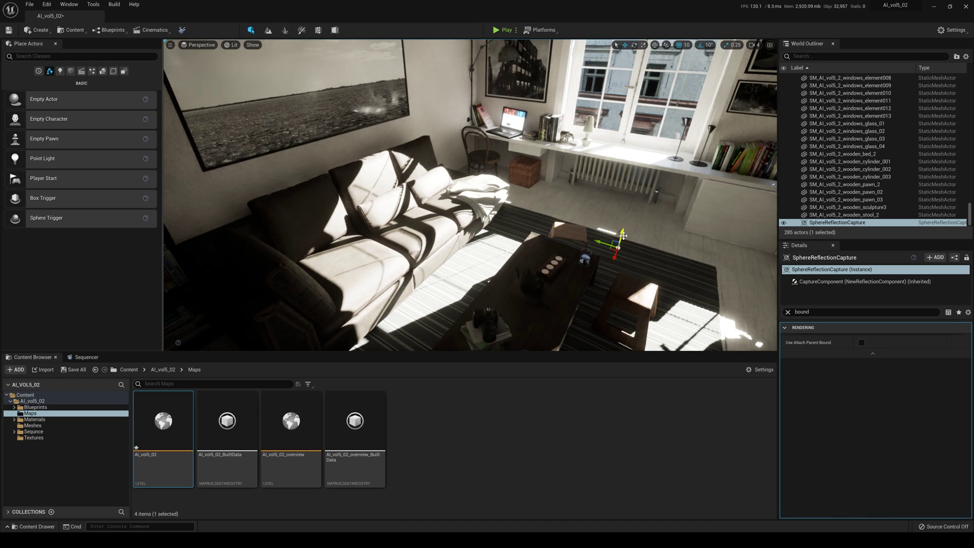
pyautogui.press('g')
pyautogui.moveTo(600, 196); pyautogui.dragTo(499, 218, button='right')
pyautogui.moveTo(568, 217); pyautogui.dragTo(460, 207)
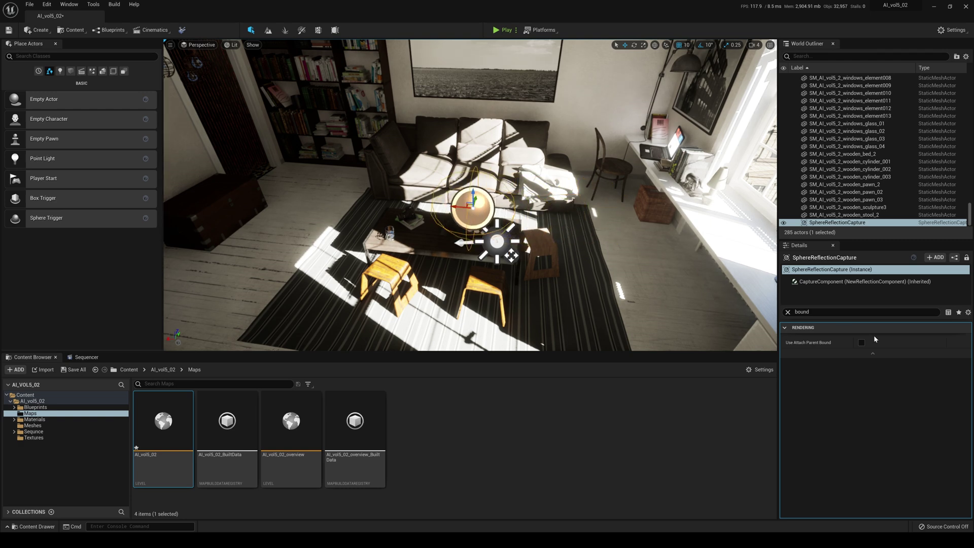
# Show the reflection capture's Transform and Reflection Capture settings, and shift the capture along Y to 180.
pyautogui.click(788, 313)
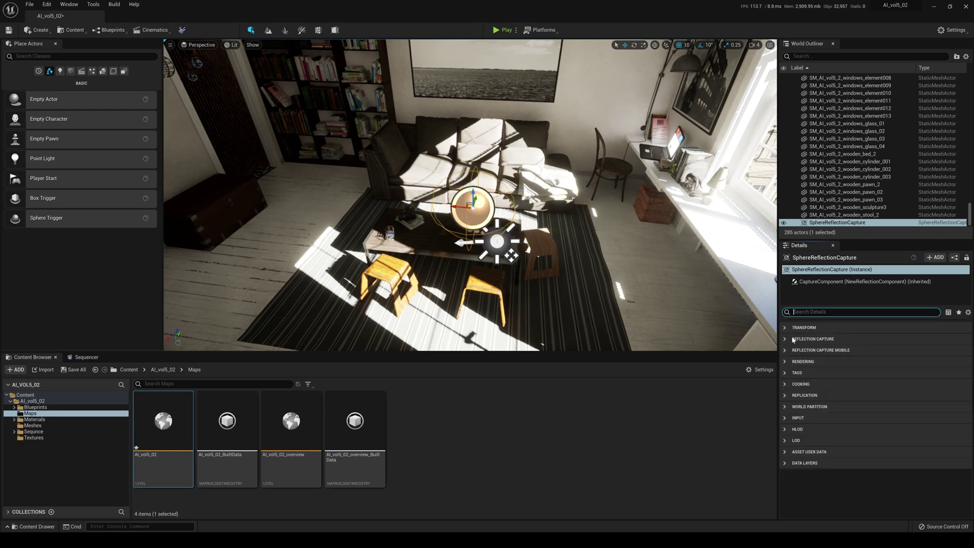
pyautogui.click(786, 329)
pyautogui.click(790, 374)
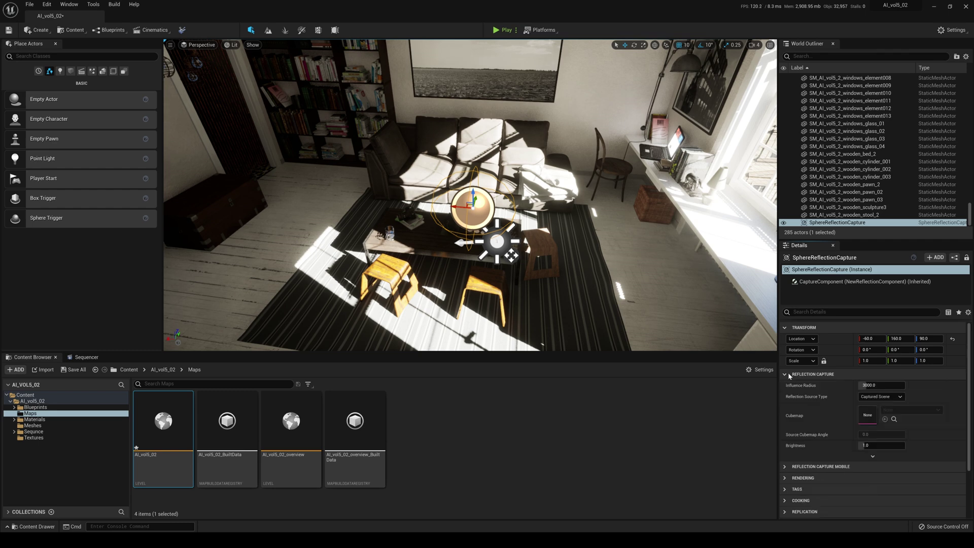
pyautogui.moveTo(535, 264); pyautogui.dragTo(360, 258, button='right')
pyautogui.moveTo(536, 264); pyautogui.dragTo(563, 259)
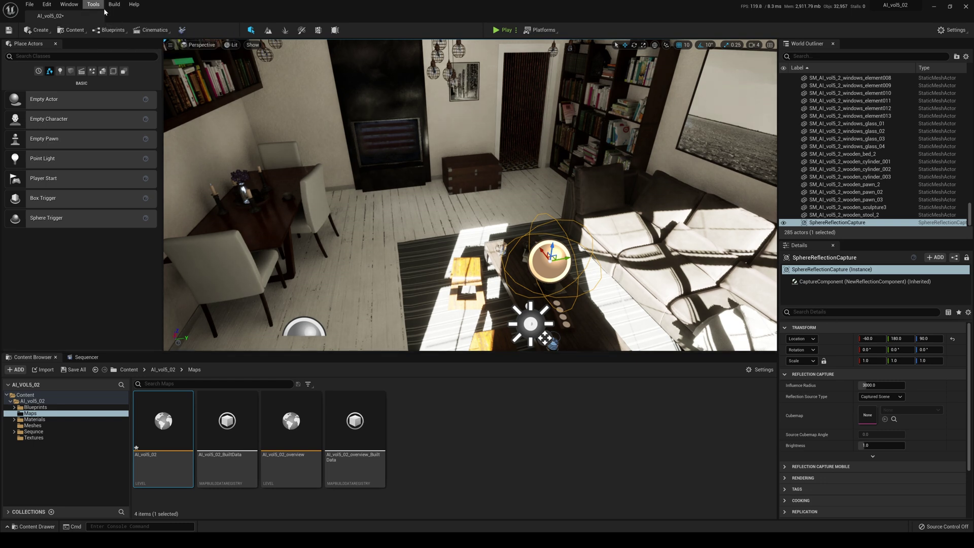
# Build the level's reflection captures and check the room along the window wall and desk.
pyautogui.click(113, 5)
pyautogui.click(147, 92)
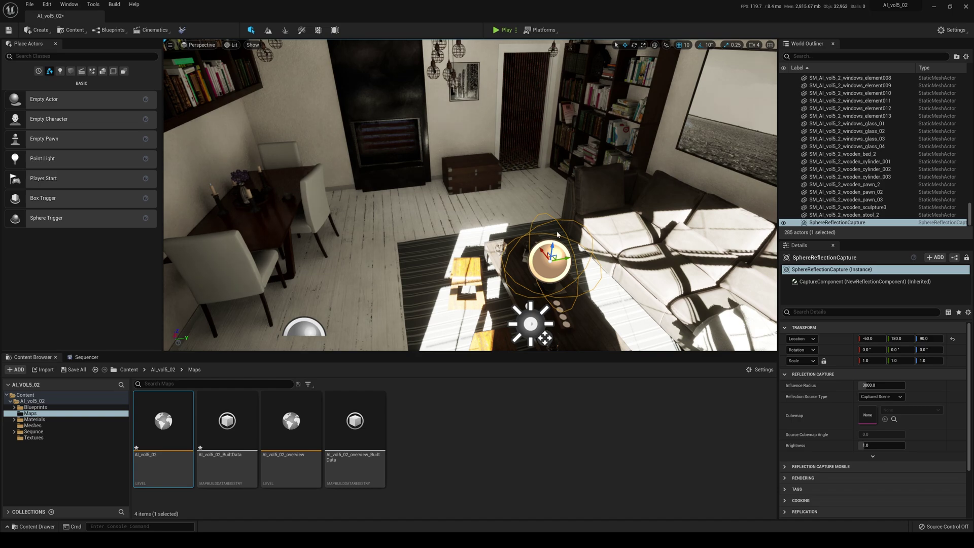
pyautogui.moveTo(547, 212); pyautogui.dragTo(756, 153, button='right')
pyautogui.press('a')
pyautogui.press('w')
pyautogui.press('w')
# Find the PostProcessVolume by filtering the outliner for "pos", select it and enlarge the area showing its details.
pyautogui.moveTo(968, 214); pyautogui.dragTo(969, 86)
pyautogui.click(842, 57)
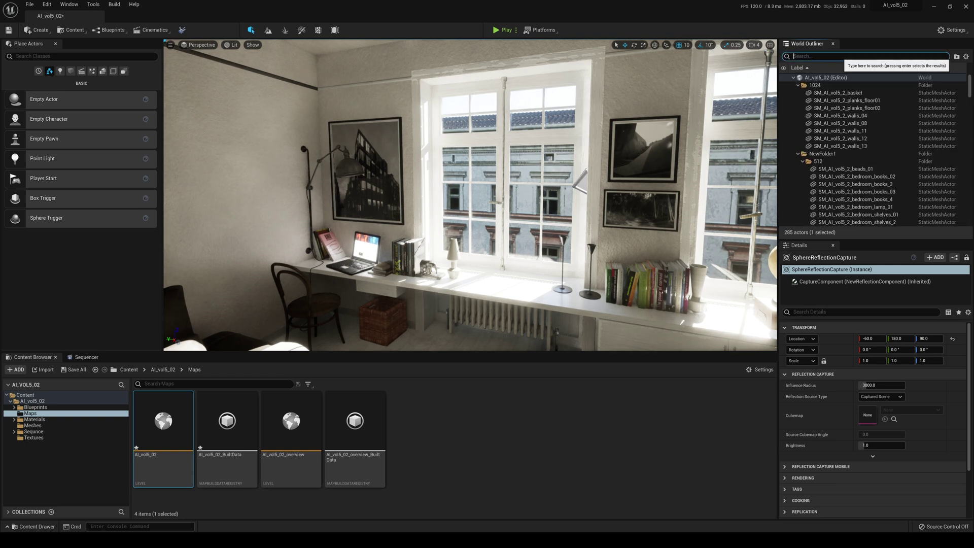
pyautogui.write('pos')
pyautogui.press('Return')
pyautogui.moveTo(802, 239); pyautogui.dragTo(802, 145)
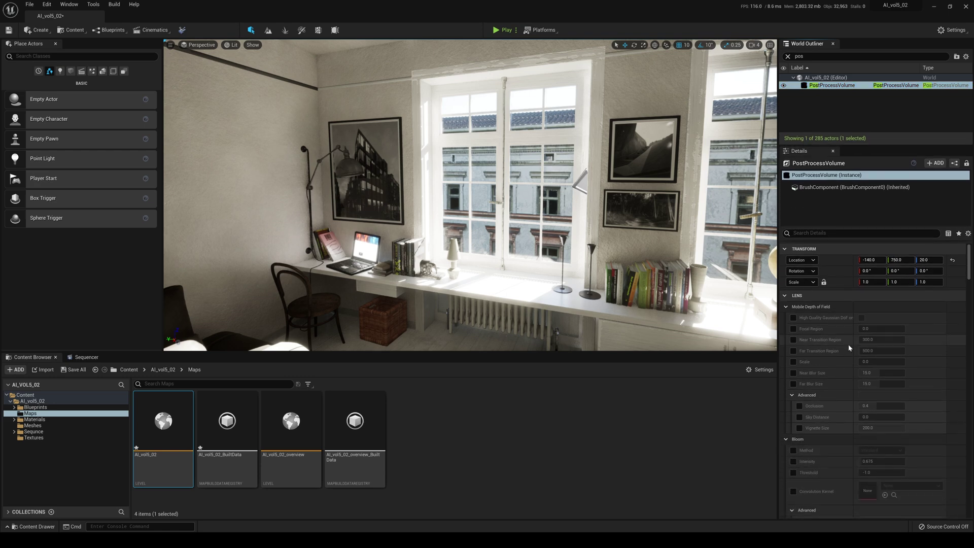
# Set the PostProcessVolume's exposure Metering Mode to Manual and its Exposure Compensation to 13.
pyautogui.click(786, 306)
pyautogui.click(787, 318)
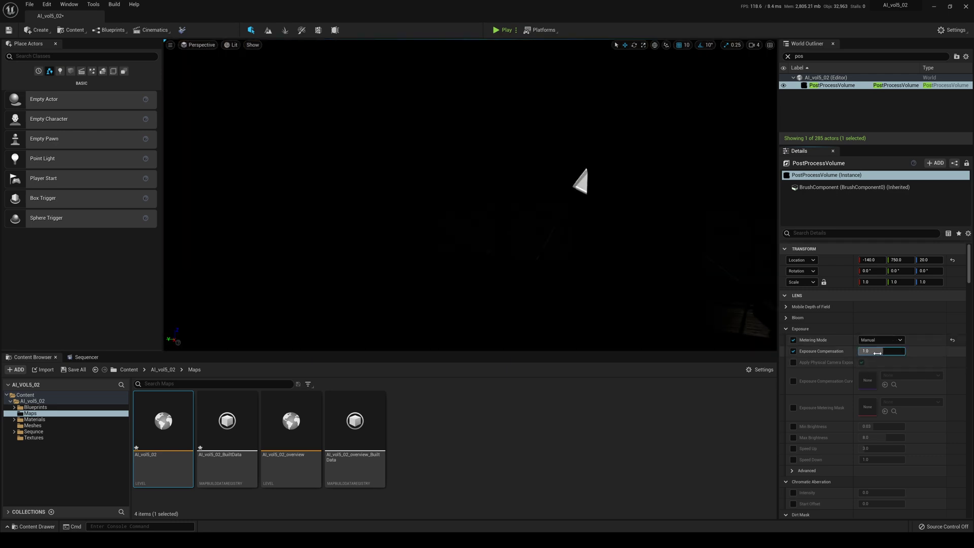
pyautogui.moveTo(871, 352); pyautogui.dragTo(902, 351)
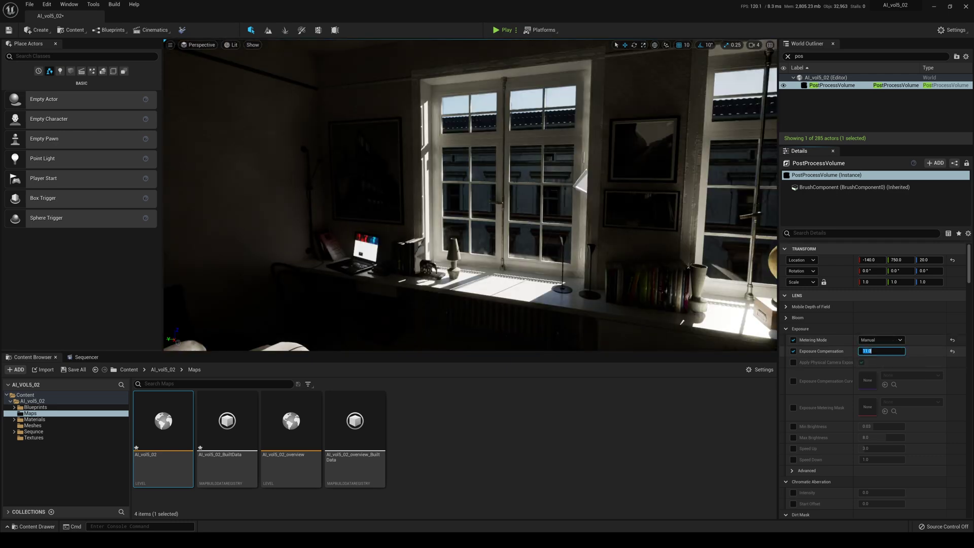
pyautogui.press('Return')
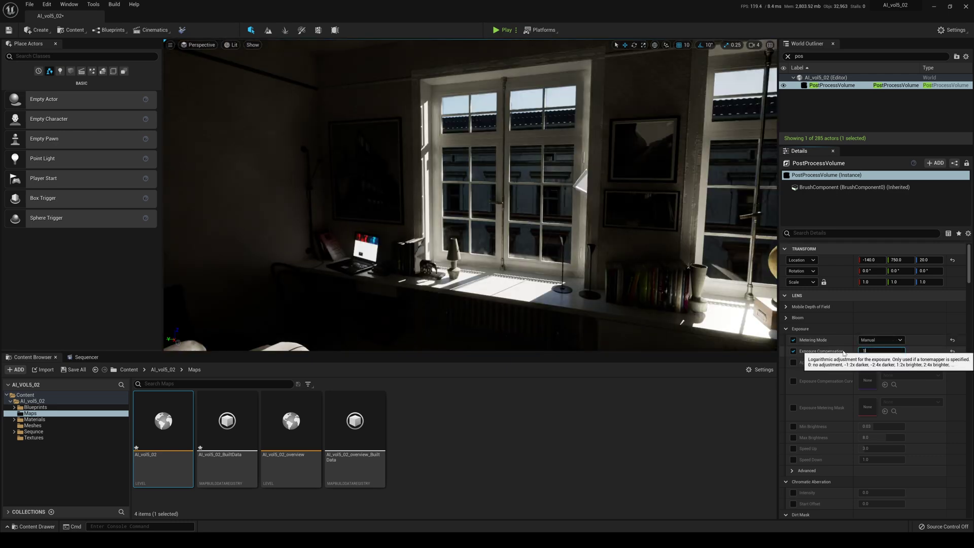
pyautogui.press('Return')
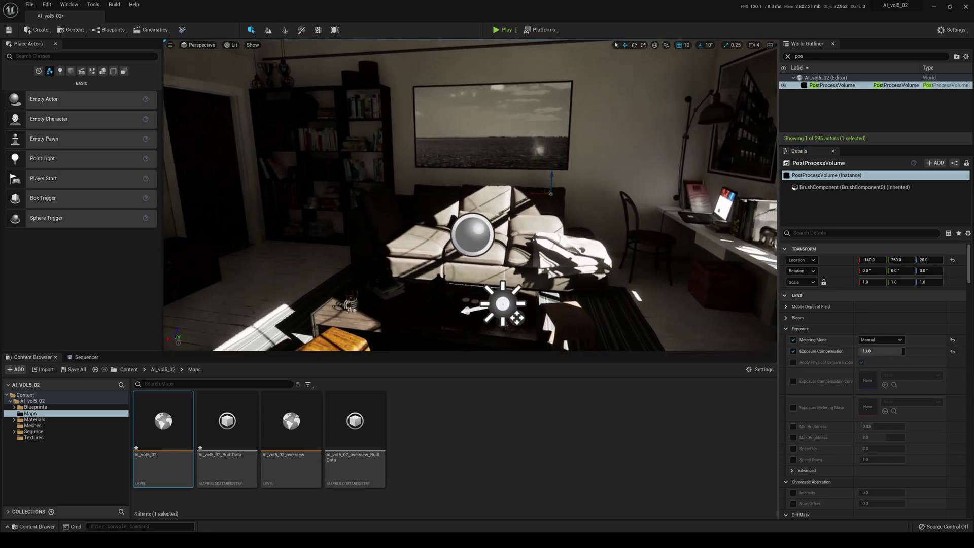
# Select the directional light above the coffee table and rotate the sun to about -65.4°, -23.5°, 15.5°.
pyautogui.moveTo(731, 273); pyautogui.dragTo(682, 287, button='right')
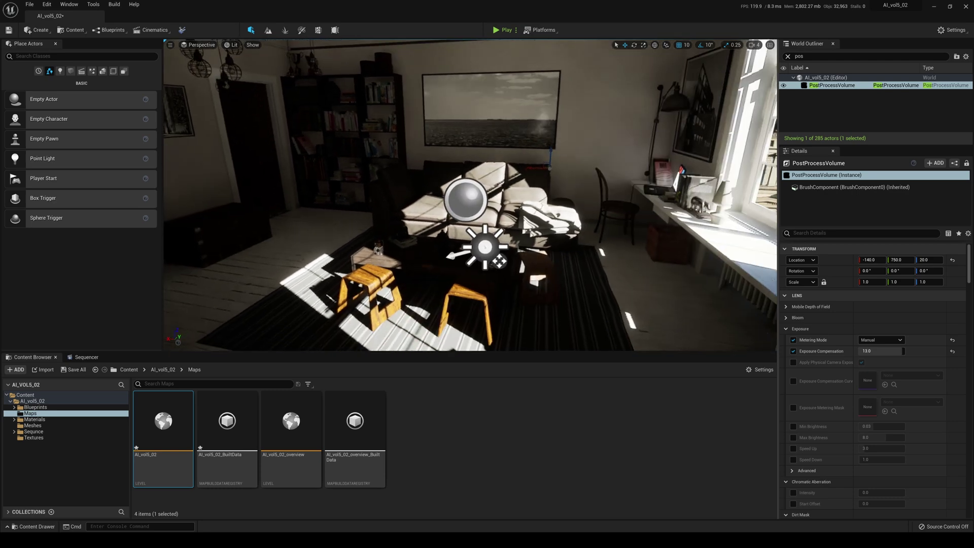
pyautogui.click(481, 249)
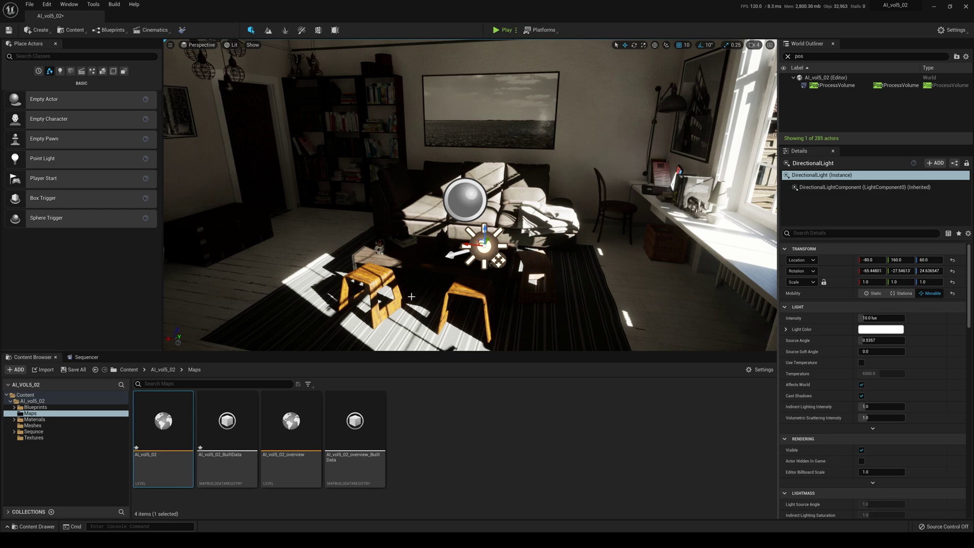
pyautogui.hotkey('ctrl', 'l')
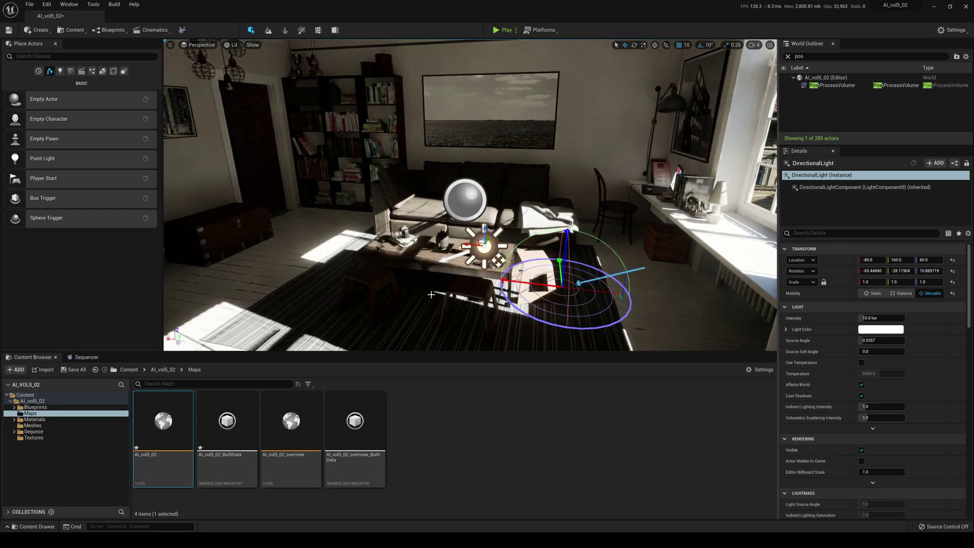
pyautogui.hotkey('ctrl', 'l')
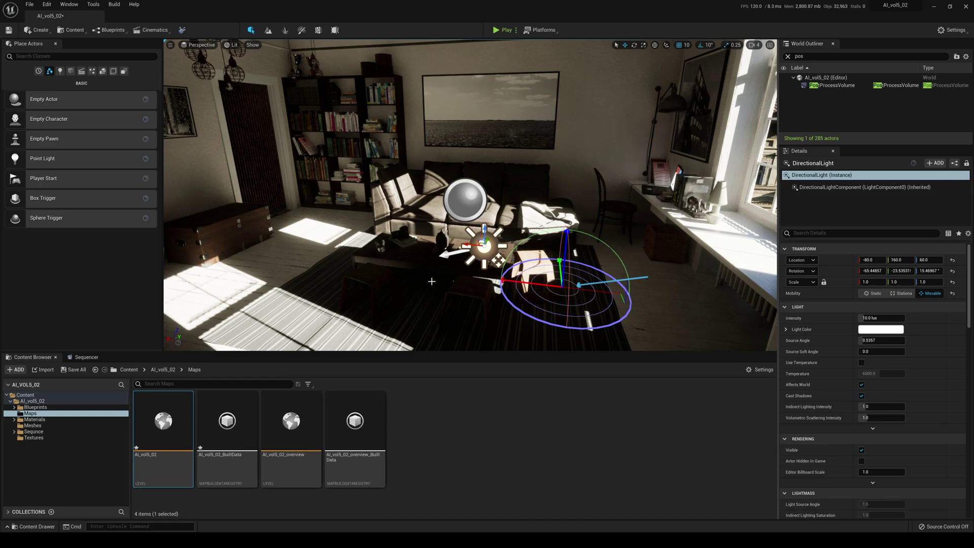
# Try moving the vase on the window desk by 10 units along Y, and undo the move.
pyautogui.moveTo(429, 290); pyautogui.dragTo(366, 289, button='right')
pyautogui.click(347, 221)
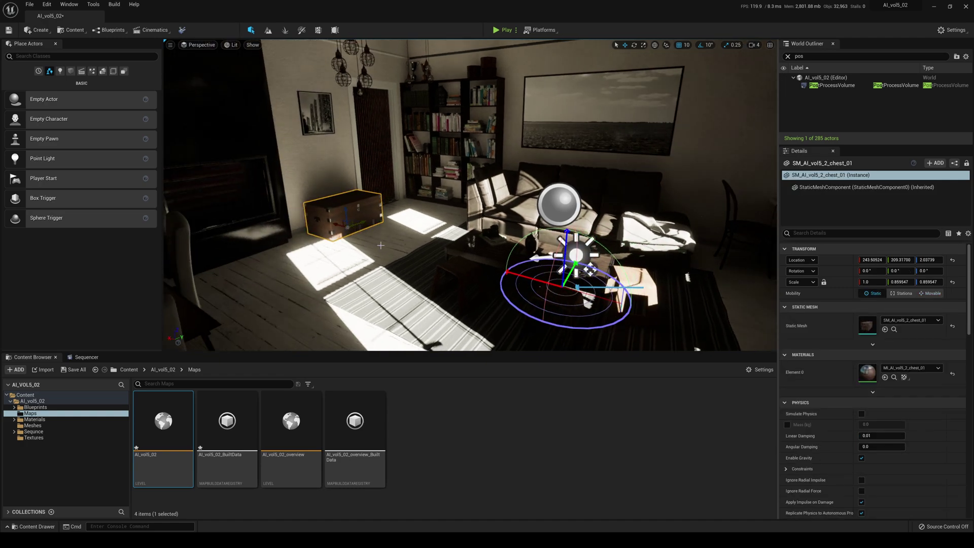
pyautogui.press('w')
pyautogui.moveTo(381, 245); pyautogui.dragTo(515, 274, button='right')
pyautogui.press('w')
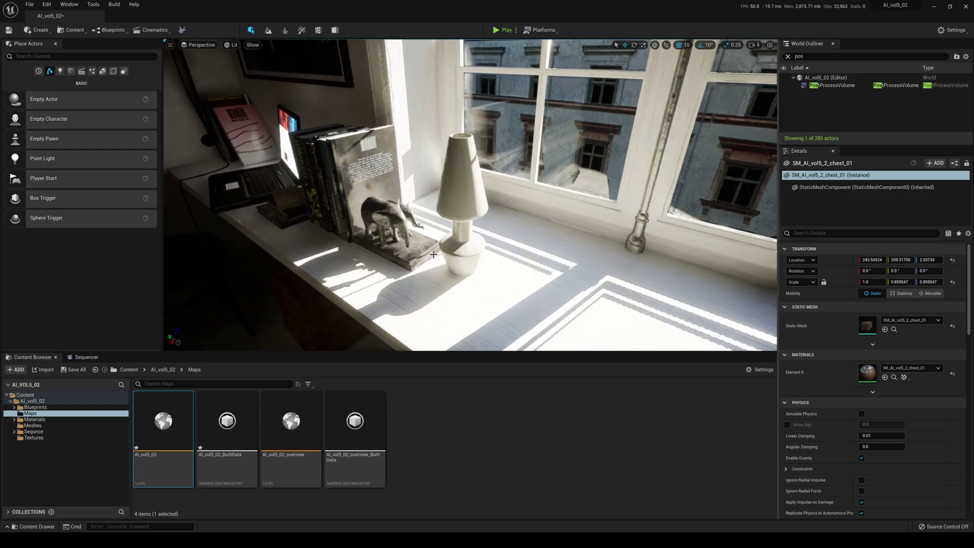
pyautogui.click(475, 266)
pyautogui.moveTo(455, 262); pyautogui.dragTo(491, 279)
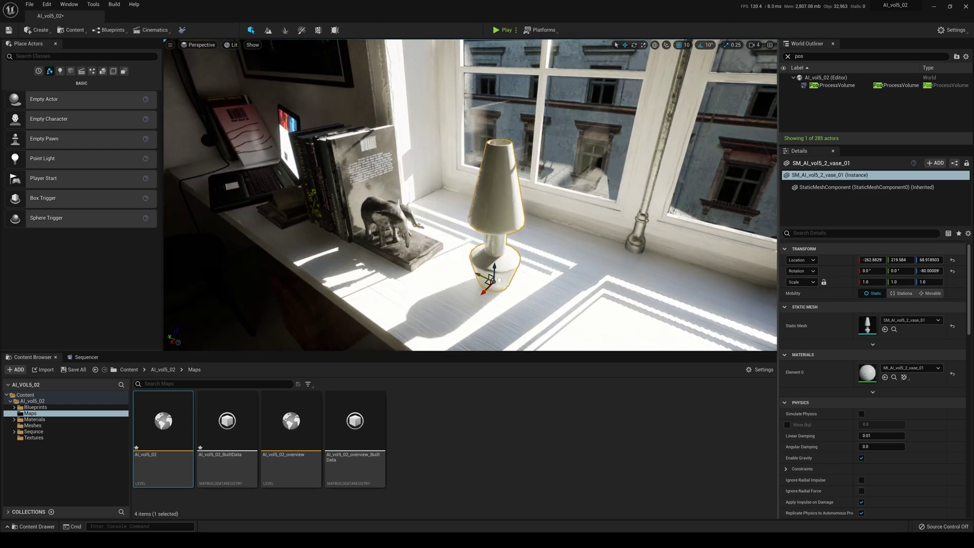
pyautogui.hotkey('ctrl', 'z')
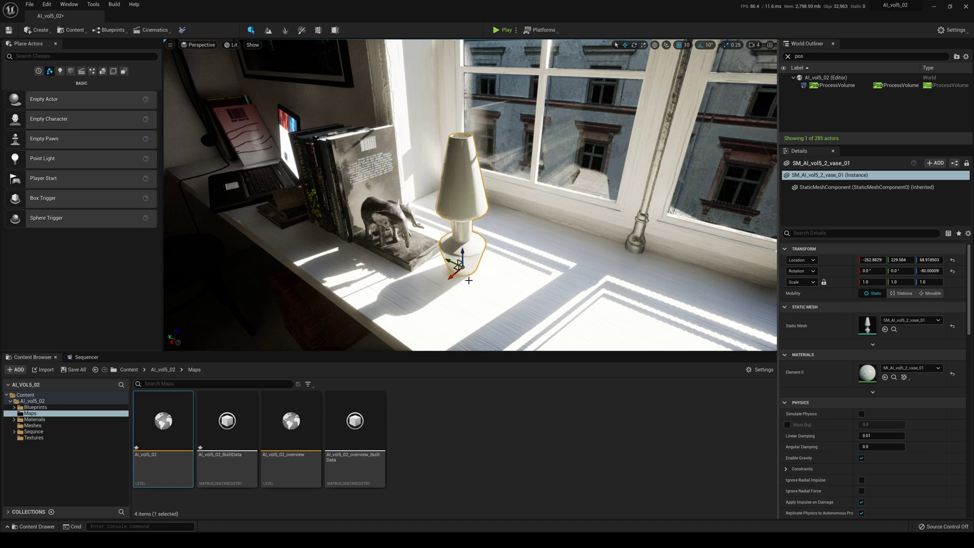
# Reselect the PostProcessVolume and collapse its Lens groups from Exposure through Image Effects.
pyautogui.moveTo(581, 296); pyautogui.dragTo(472, 298, button='right')
pyautogui.moveTo(741, 223); pyautogui.dragTo(720, 227, button='right')
pyautogui.click(832, 85)
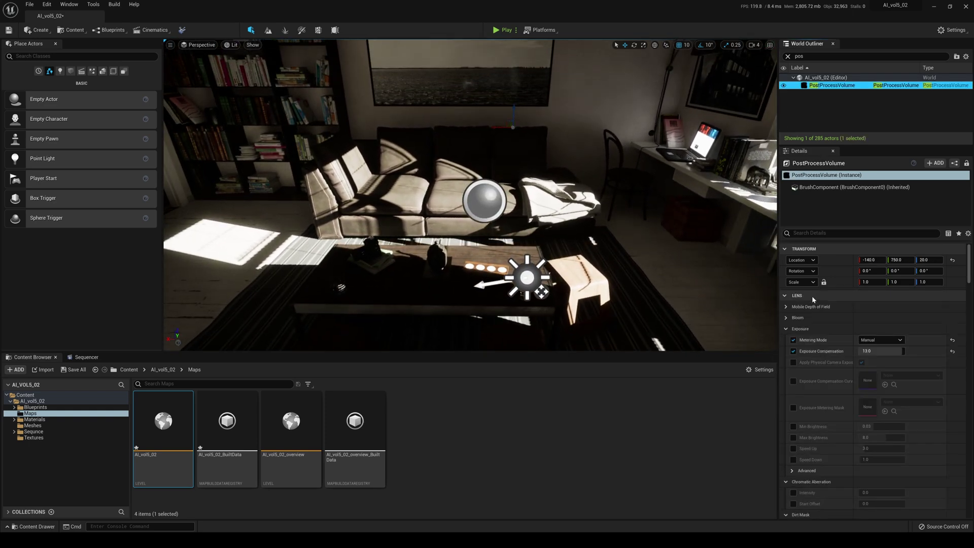
pyautogui.click(787, 339)
pyautogui.click(786, 339)
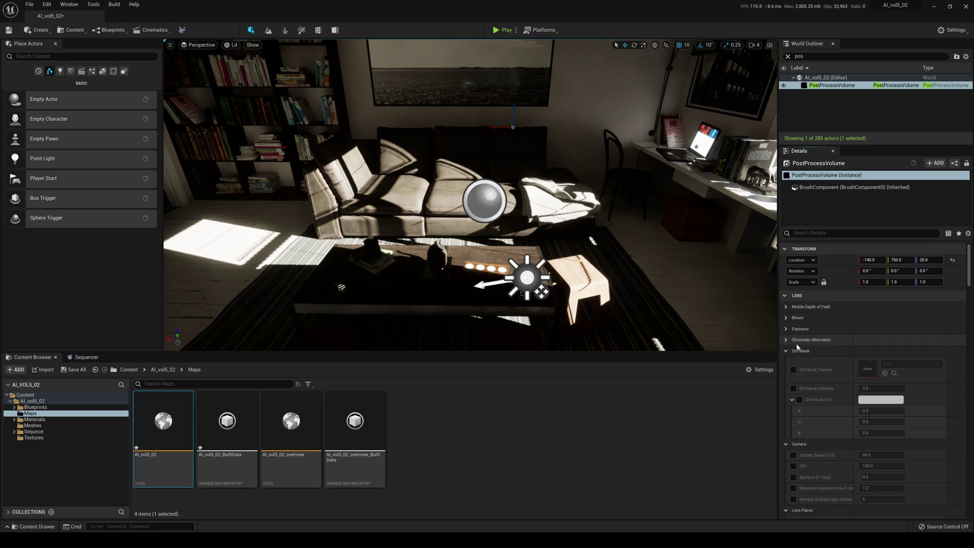
pyautogui.click(787, 351)
pyautogui.click(785, 363)
pyautogui.scroll(-5, 805, 372)
pyautogui.click(786, 312)
pyautogui.scroll(-3, 803, 337)
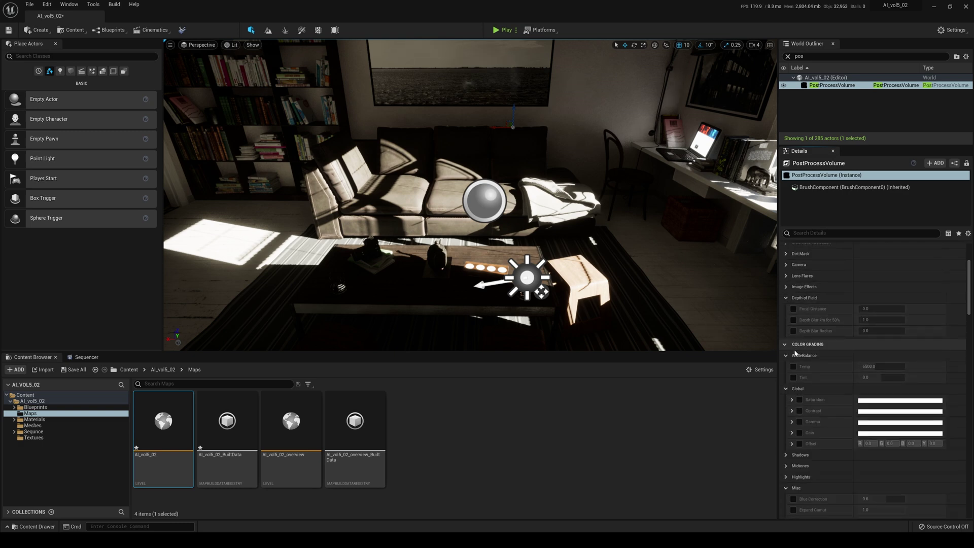
# Collapse the White Balance, Global and Misc color grading groups and the Film category.
pyautogui.scroll(-2, 799, 339)
pyautogui.click(786, 319)
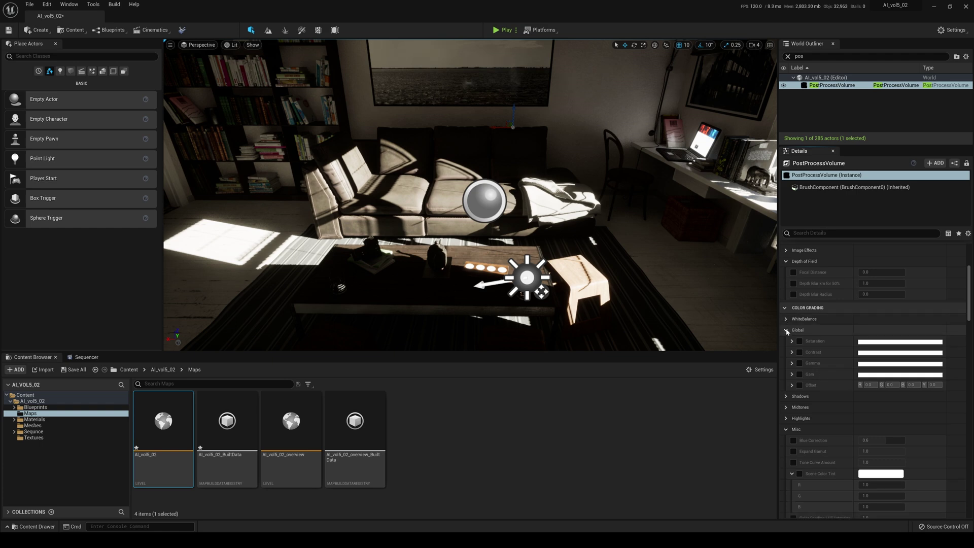
pyautogui.click(786, 331)
pyautogui.click(786, 374)
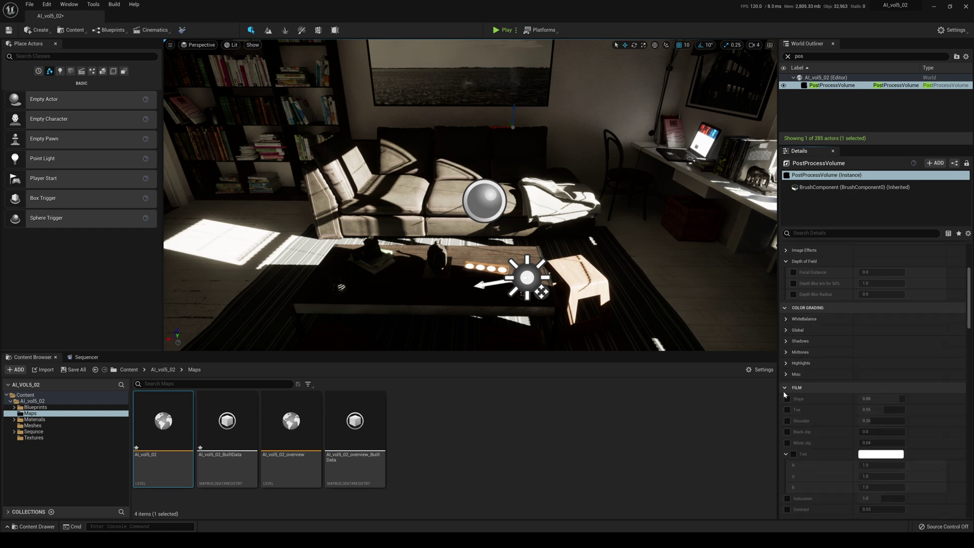
pyautogui.click(786, 387)
pyautogui.scroll(-1, 789, 400)
# Override the Global Illumination method with Lumen and set Final Gather Quality to 4.
pyautogui.click(787, 398)
pyautogui.click(881, 398)
pyautogui.click(891, 396)
pyautogui.click(794, 420)
pyautogui.click(822, 431)
pyautogui.click(873, 420)
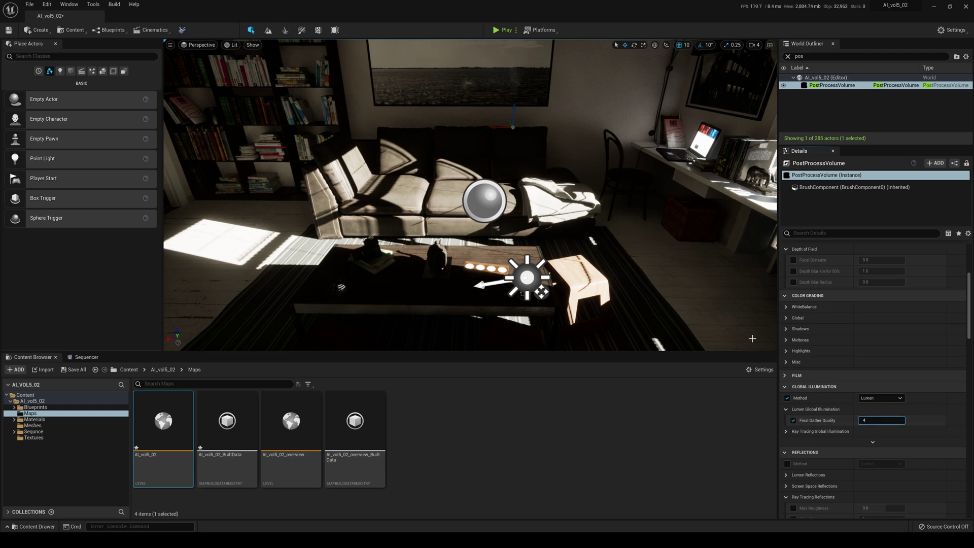
pyautogui.moveTo(704, 250); pyautogui.dragTo(709, 228, button='right')
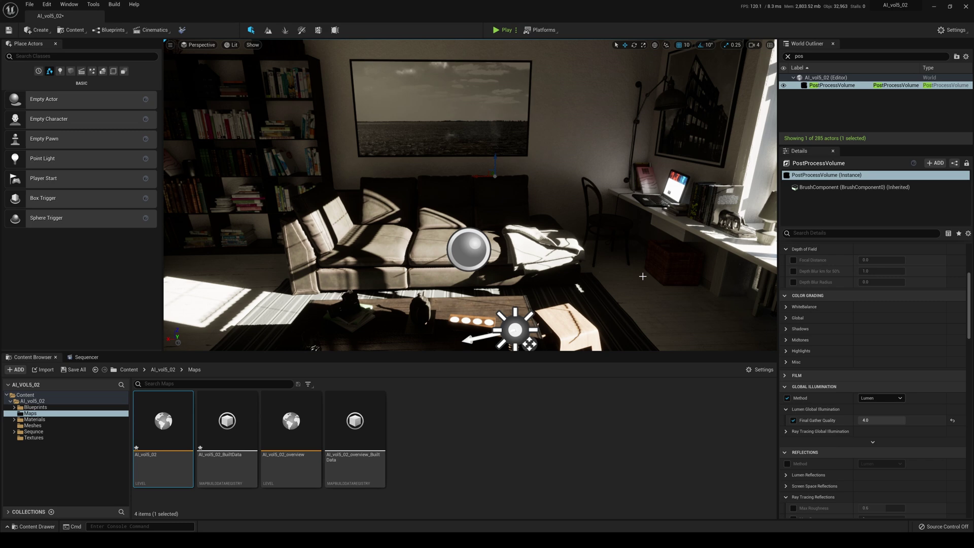
# Lower Final Gather Quality to 1 for comparison and set it back to 4.
pyautogui.click(875, 422)
pyautogui.write('1')
pyautogui.press('Tab')
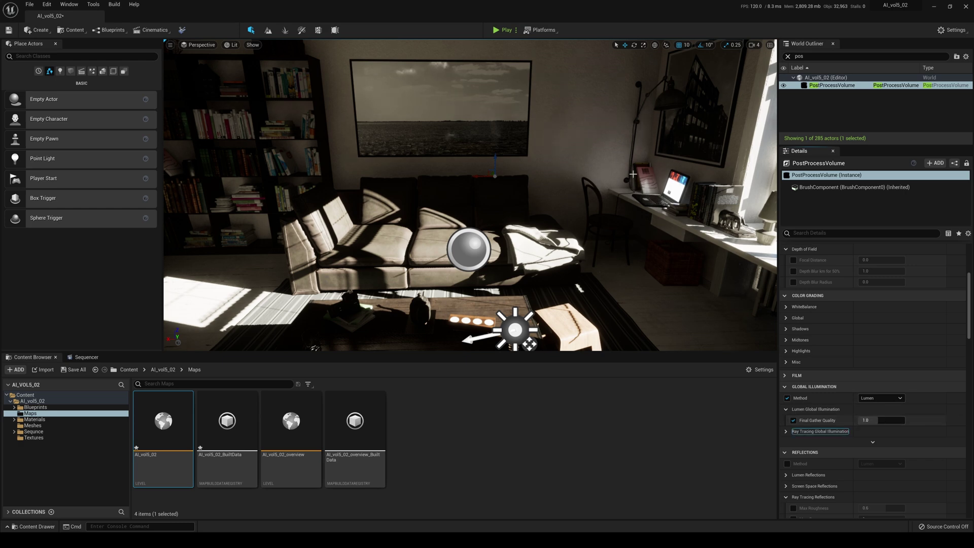
pyautogui.click(881, 421)
pyautogui.write('4')
pyautogui.press('Tab')
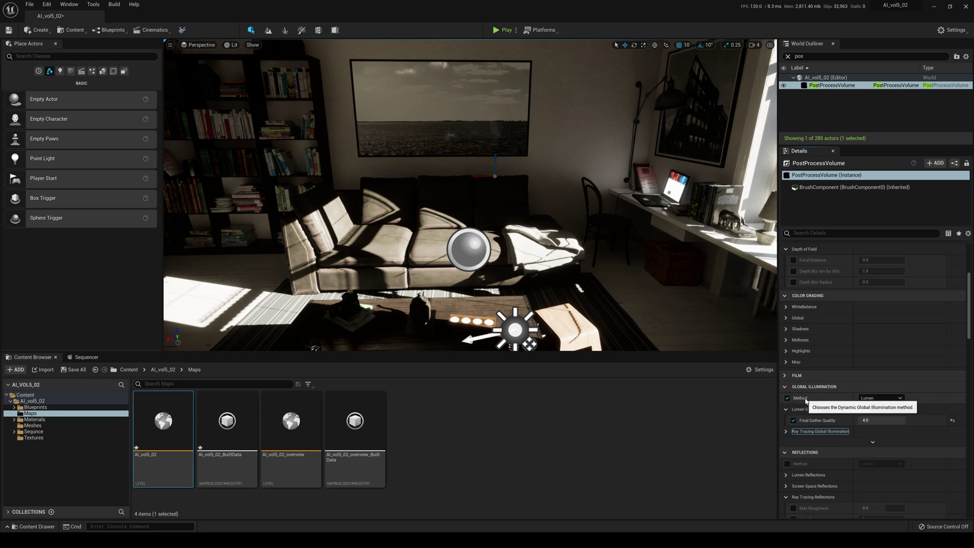
# Save the level, override the Reflections method with Lumen and set the Lumen Reflections Quality to 4.
pyautogui.hotkey('ctrl', 's')
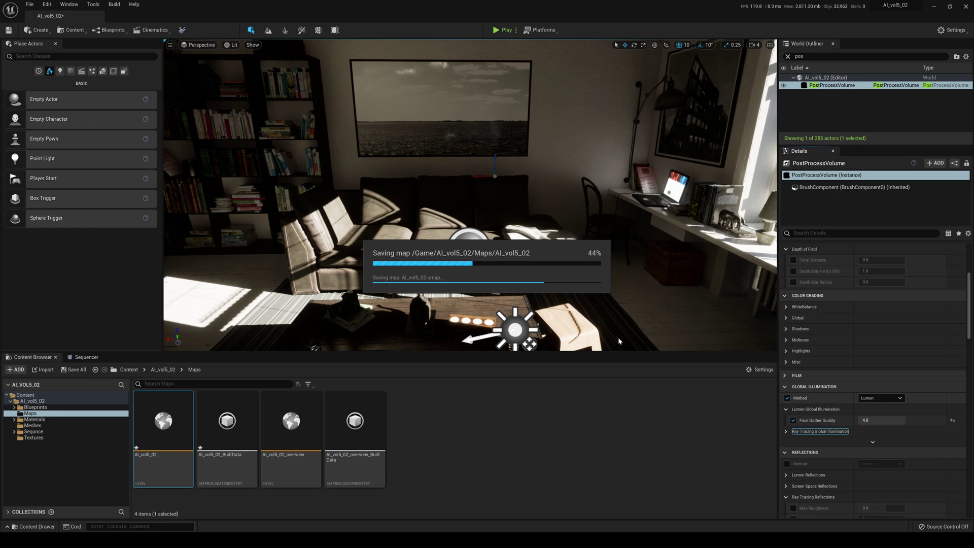
pyautogui.scroll(-2, 791, 421)
pyautogui.click(787, 415)
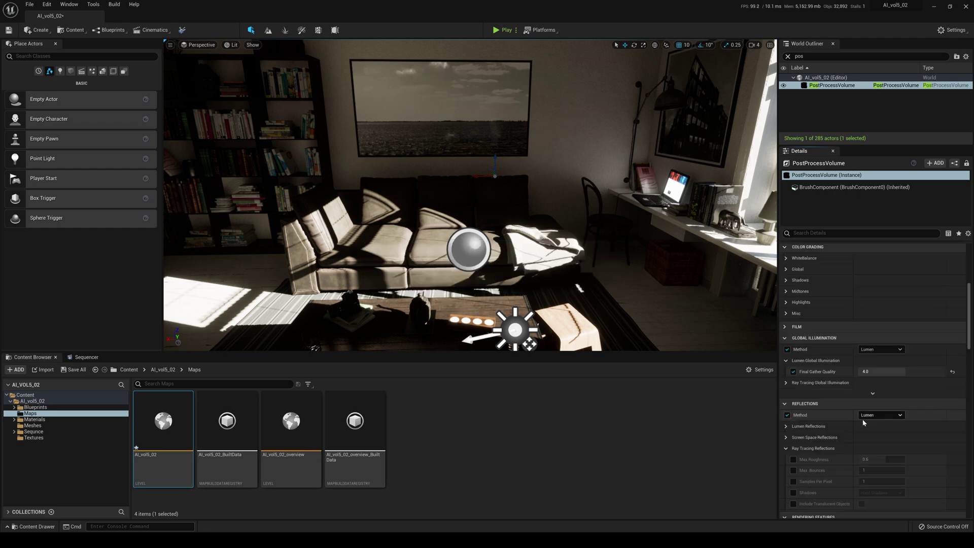
pyautogui.click(786, 427)
pyautogui.click(795, 438)
pyautogui.click(870, 439)
pyautogui.write('4')
pyautogui.press('Tab')
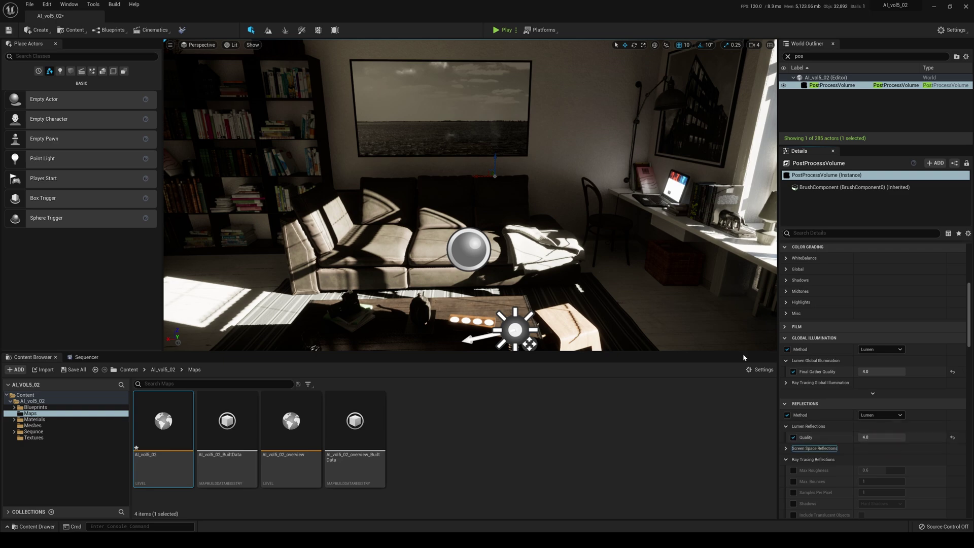
# Examine the lighting and reflections around the globe cabinet and through the doorway into the bedroom.
pyautogui.moveTo(671, 296); pyautogui.dragTo(823, 275, button='right')
pyautogui.press('w')
pyautogui.moveTo(594, 195); pyautogui.dragTo(700, 195, button='right')
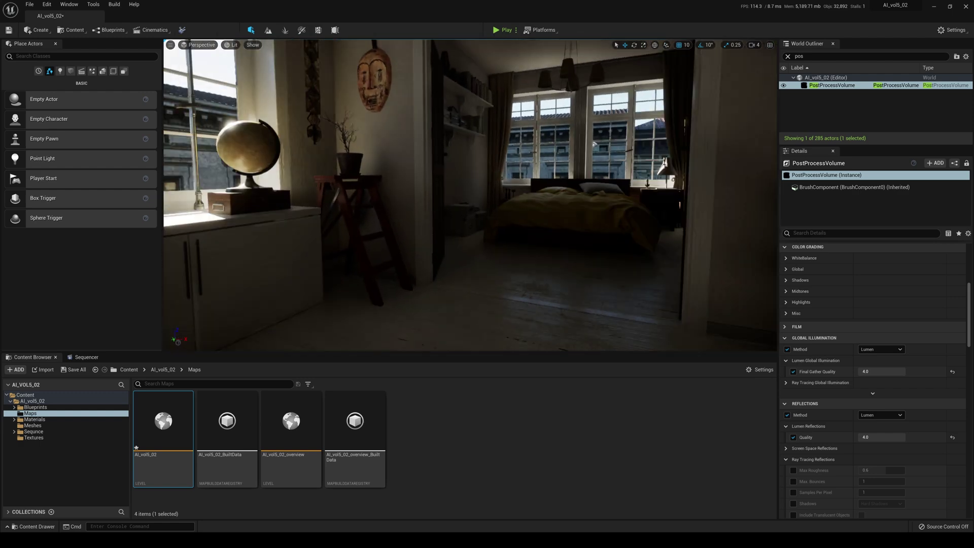
pyautogui.moveTo(566, 236); pyautogui.dragTo(616, 237, button='right')
pyautogui.press('a')
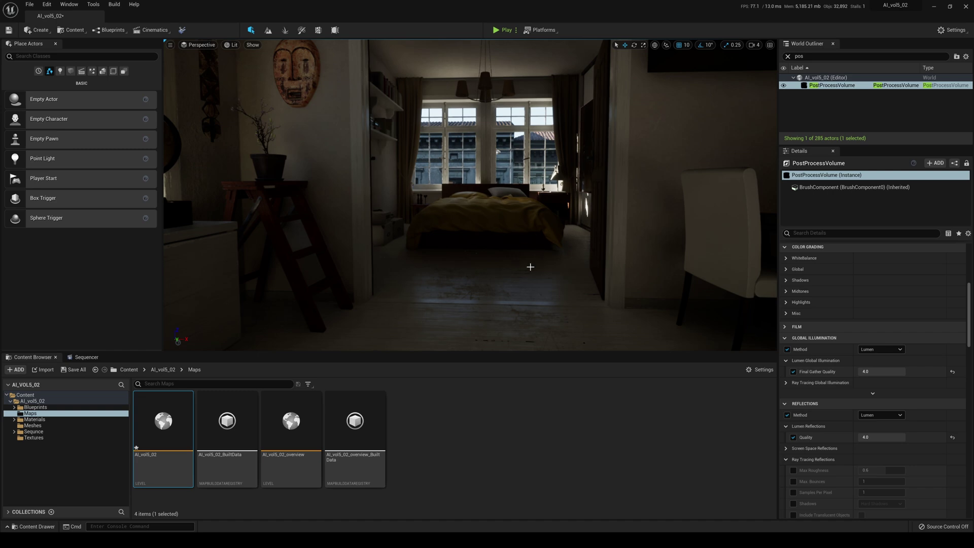
pyautogui.moveTo(531, 267); pyautogui.dragTo(530, 281, button='right')
pyautogui.moveTo(481, 133); pyautogui.dragTo(327, 128, button='right')
pyautogui.moveTo(591, 106); pyautogui.dragTo(632, 106, button='right')
pyautogui.moveTo(572, 122); pyautogui.dragTo(571, 121, button='right')
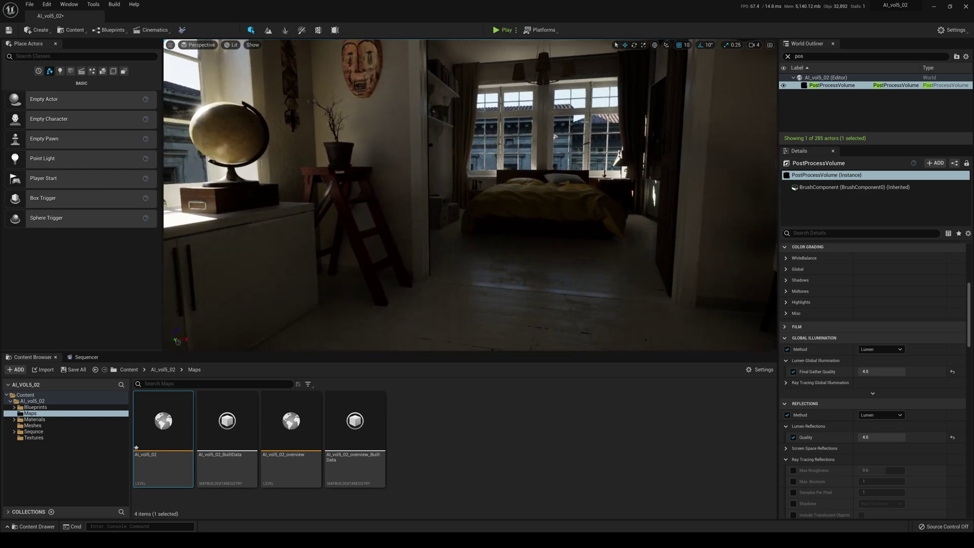
# Filter the PostProcessVolume's details for "film", override Toe with 0.45 and clear the filter.
pyautogui.click(786, 338)
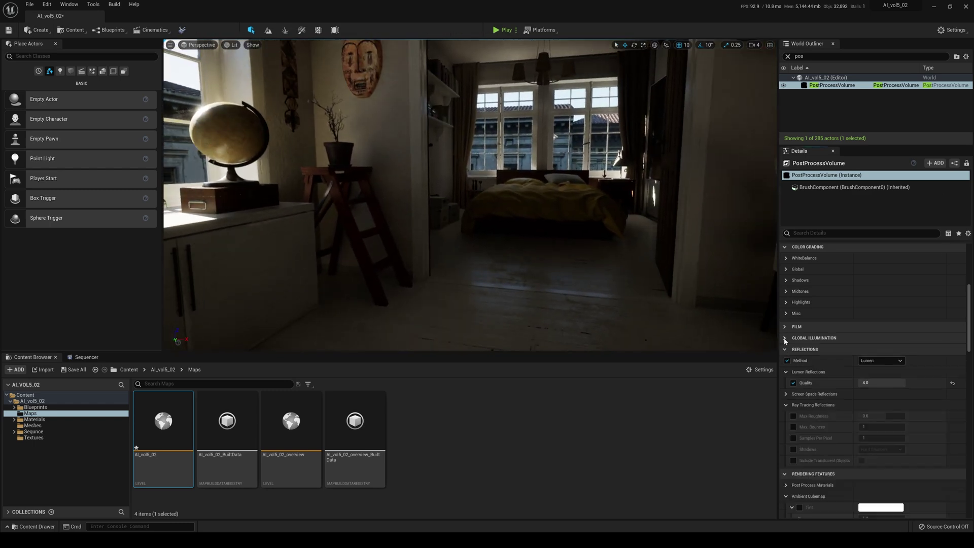
pyautogui.moveTo(972, 343)
pyautogui.mouseDown()
pyautogui.moveTo(964, 437)
pyautogui.moveTo(972, 285)
pyautogui.mouseUp()
pyautogui.write('film')
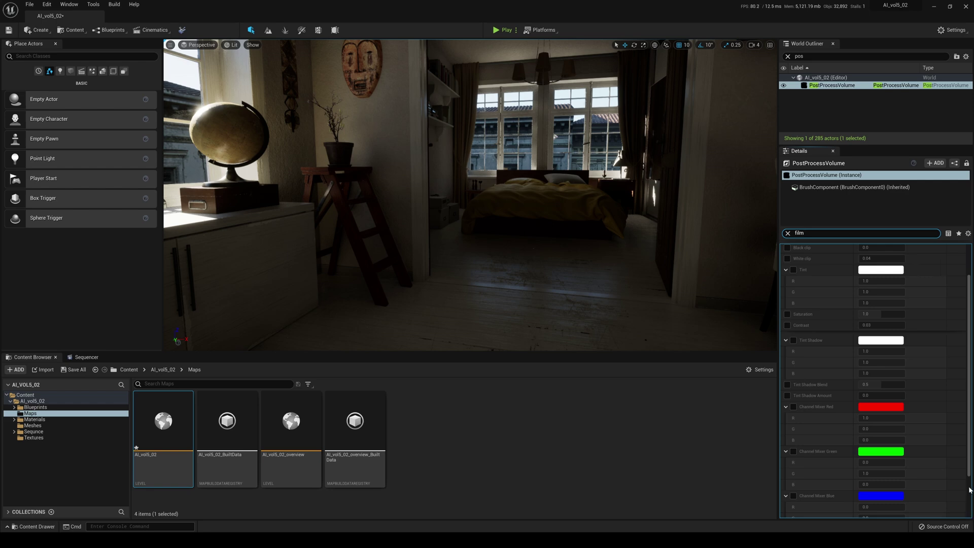
pyautogui.moveTo(969, 440); pyautogui.dragTo(969, 406)
pyautogui.click(788, 271)
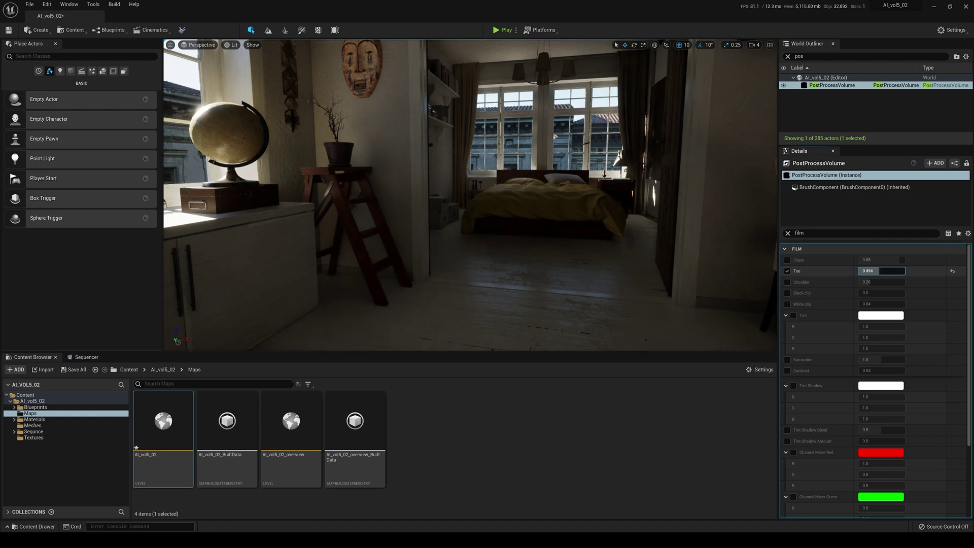
pyautogui.click(882, 270)
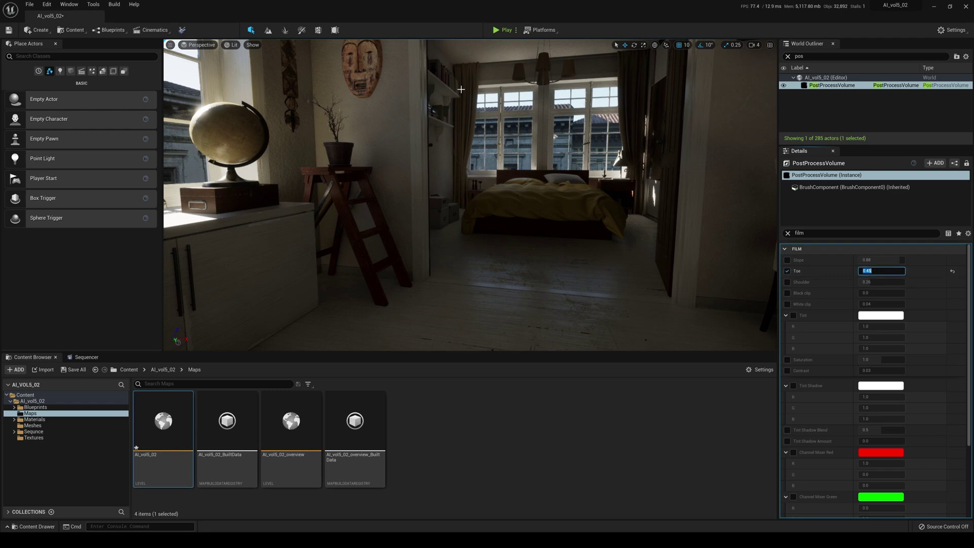
pyautogui.click(787, 235)
# Select the directional light in the living room and set its Source Angle to 1.
pyautogui.moveTo(659, 223); pyautogui.dragTo(380, 223, button='right')
pyautogui.moveTo(470, 195); pyautogui.dragTo(470, 195, button='right')
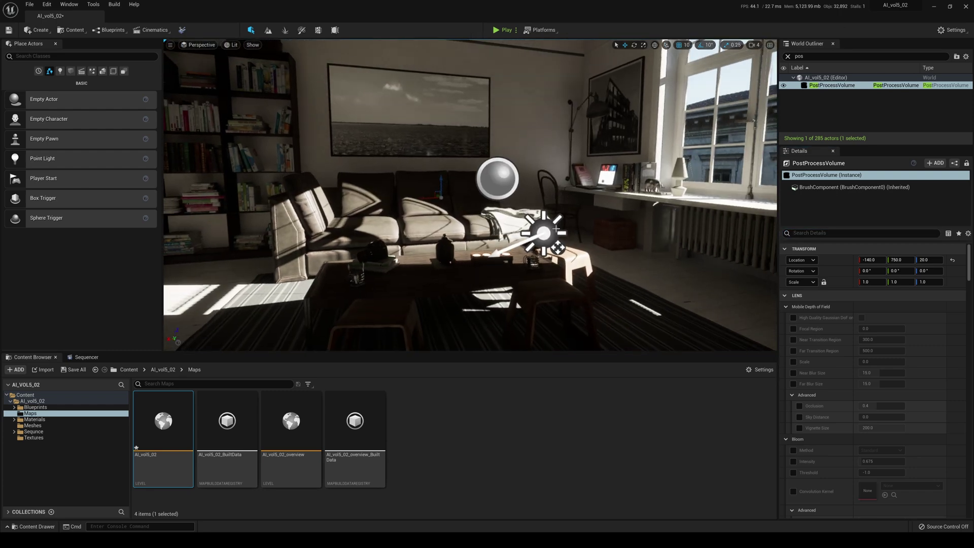
pyautogui.click(543, 233)
pyautogui.click(875, 340)
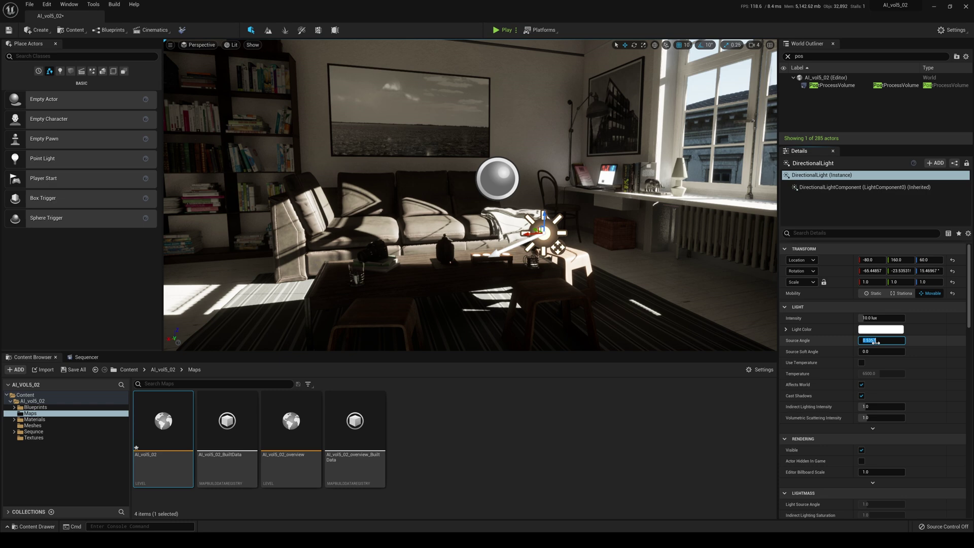
pyautogui.moveTo(619, 242); pyautogui.dragTo(581, 307, button='right')
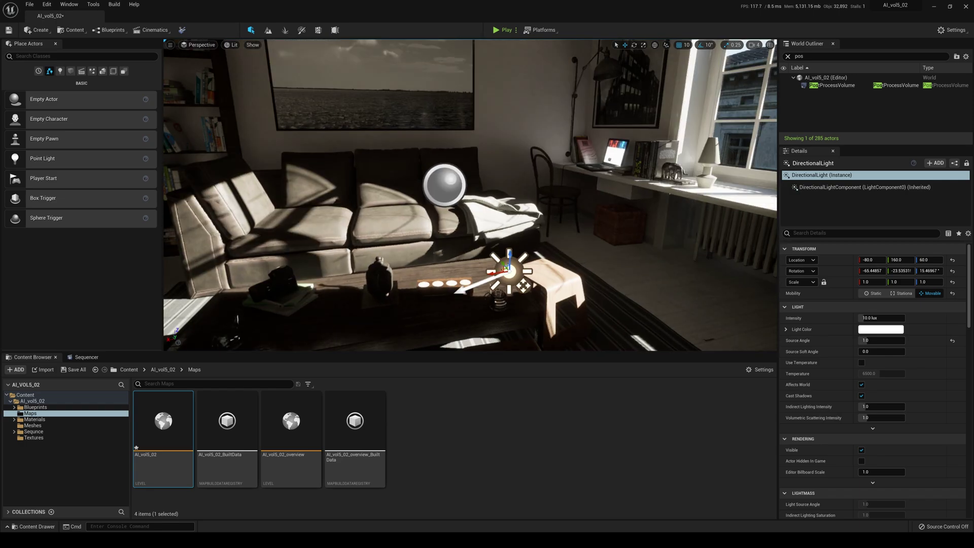
# Try a much lower Source Angle on the directional light to compare the shadows on the sofa, and set it back to 1.
pyautogui.moveTo(508, 229); pyautogui.dragTo(528, 216, button='right')
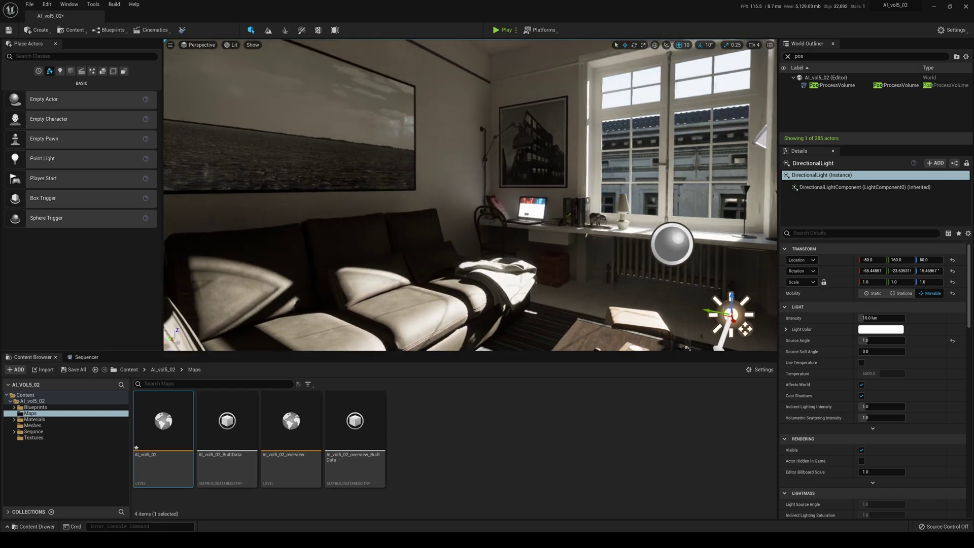
pyautogui.moveTo(624, 305); pyautogui.dragTo(647, 304, button='right')
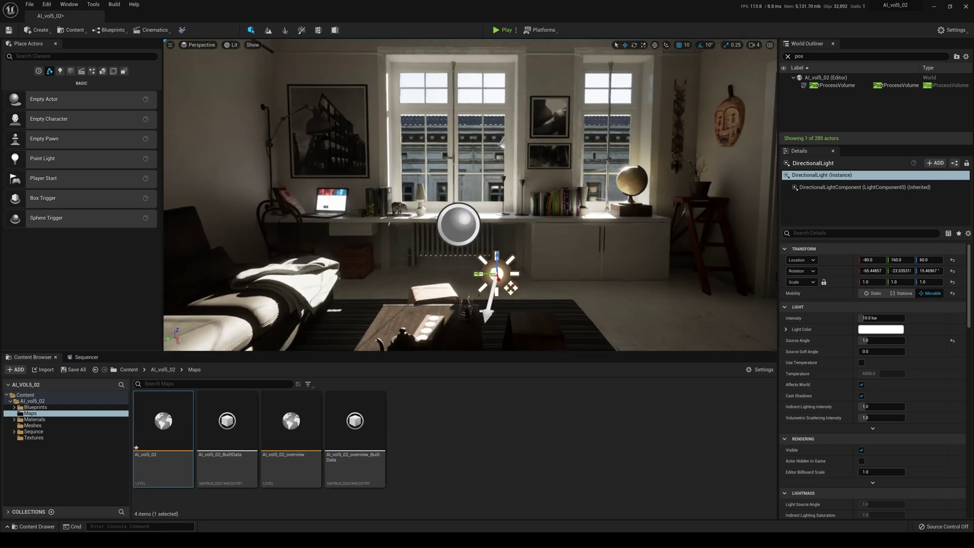
pyautogui.click(865, 341)
pyautogui.write('0.76')
pyautogui.moveTo(865, 340); pyautogui.dragTo(871, 341)
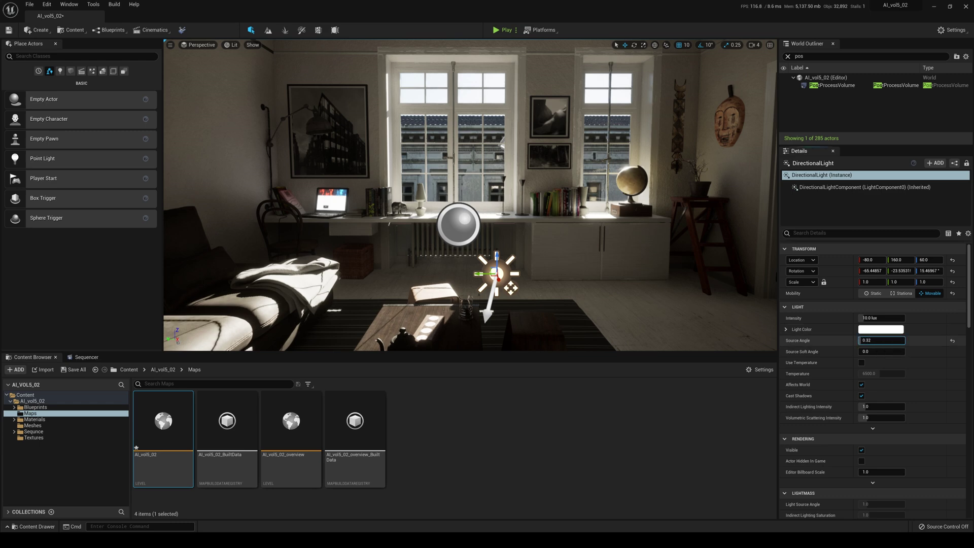
pyautogui.moveTo(208, 290); pyautogui.dragTo(175, 298, button='right')
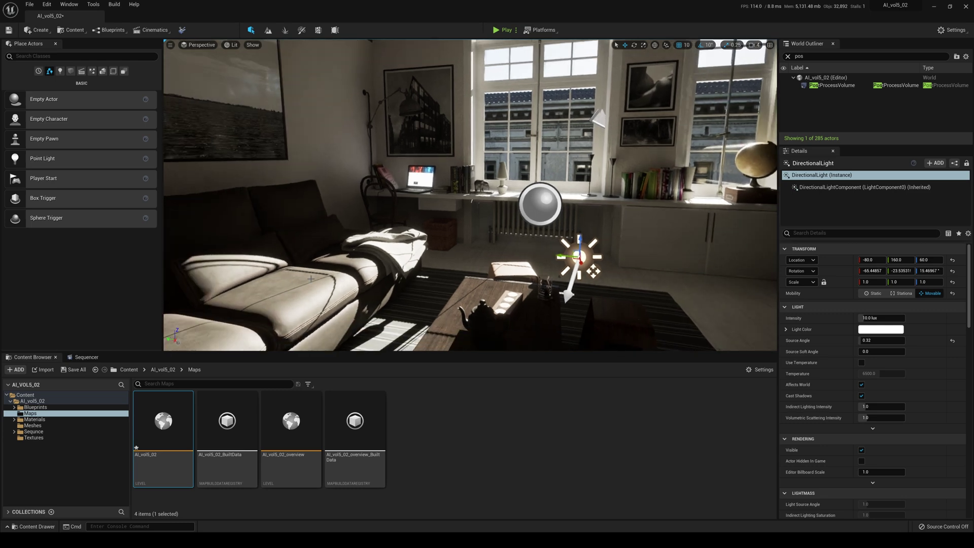
pyautogui.moveTo(348, 280); pyautogui.dragTo(417, 245)
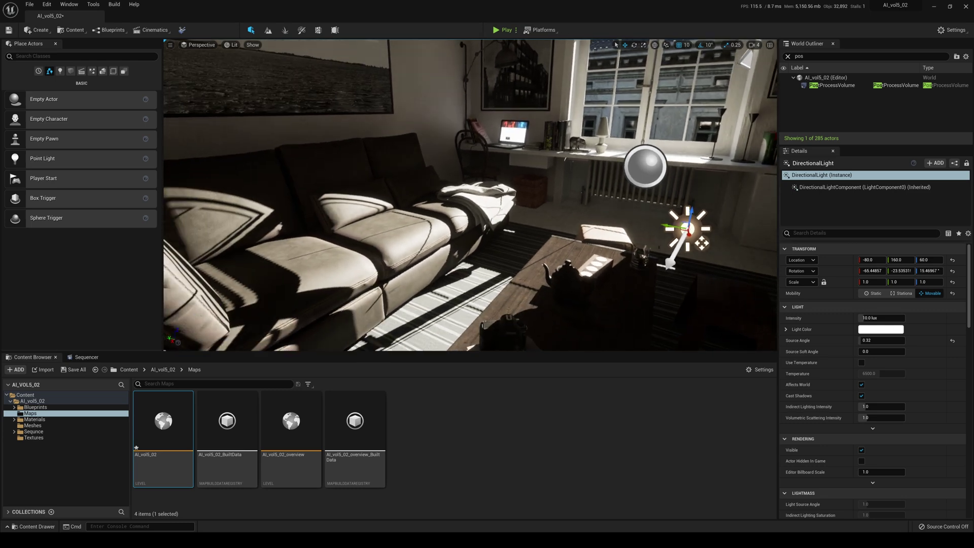
pyautogui.click(880, 341)
pyautogui.write('1')
pyautogui.press('Tab')
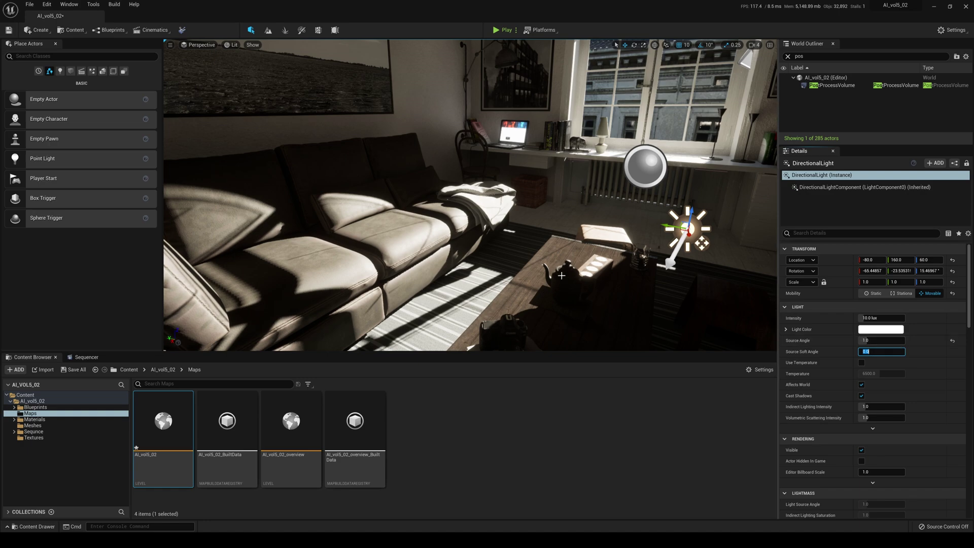
# Reduce the viewport camera speed to 1.
pyautogui.moveTo(583, 273); pyautogui.dragTo(837, 82, button='right')
pyautogui.press('w')
pyautogui.click(755, 45)
pyautogui.moveTo(723, 69); pyautogui.dragTo(754, 71)
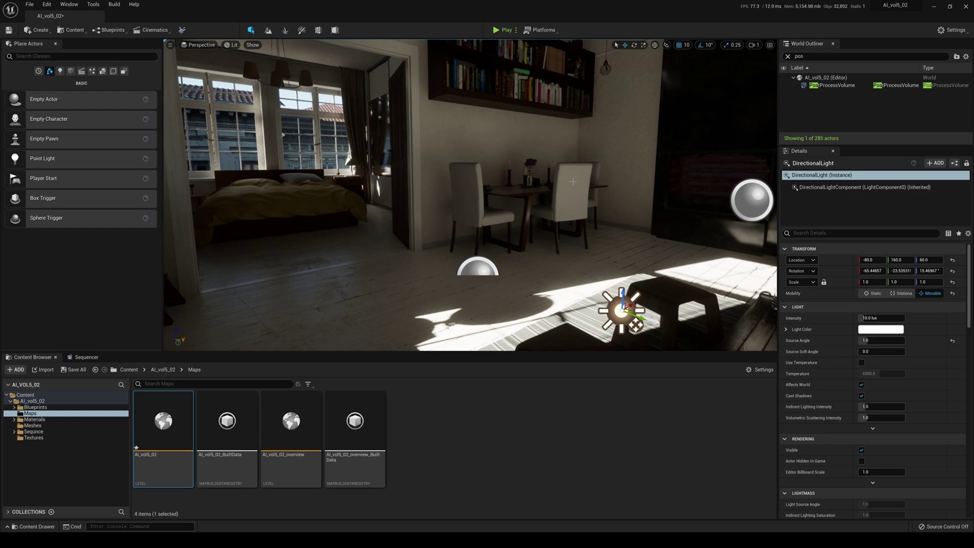
# Move the kettle along the coffee table to beside the tea glass, at about X -82, Y 211.
pyautogui.press('w')
pyautogui.moveTo(572, 180); pyautogui.dragTo(748, 200, button='right')
pyautogui.press('w')
pyautogui.press('s')
pyautogui.press('s')
pyautogui.press('w')
pyautogui.moveTo(305, 289); pyautogui.dragTo(299, 287)
pyautogui.click(569, 276)
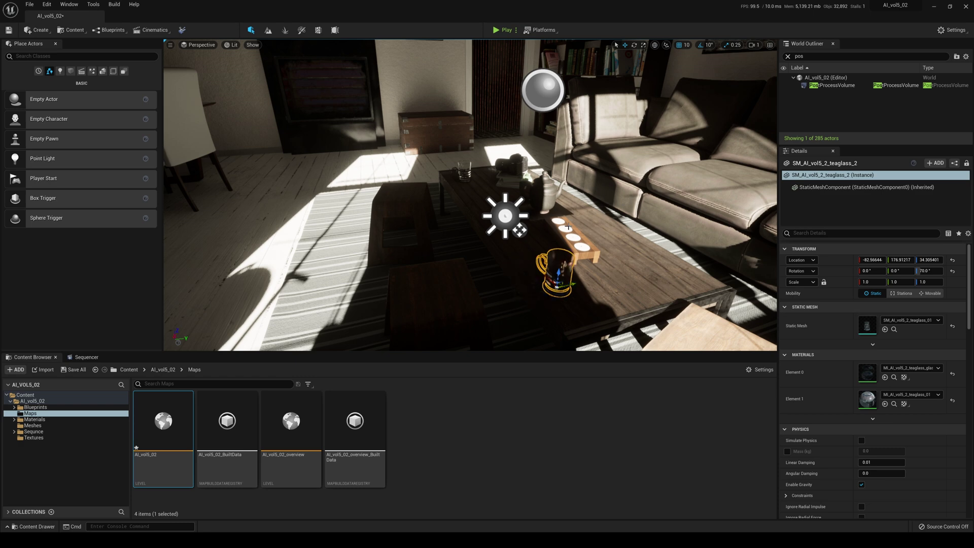
pyautogui.click(529, 209)
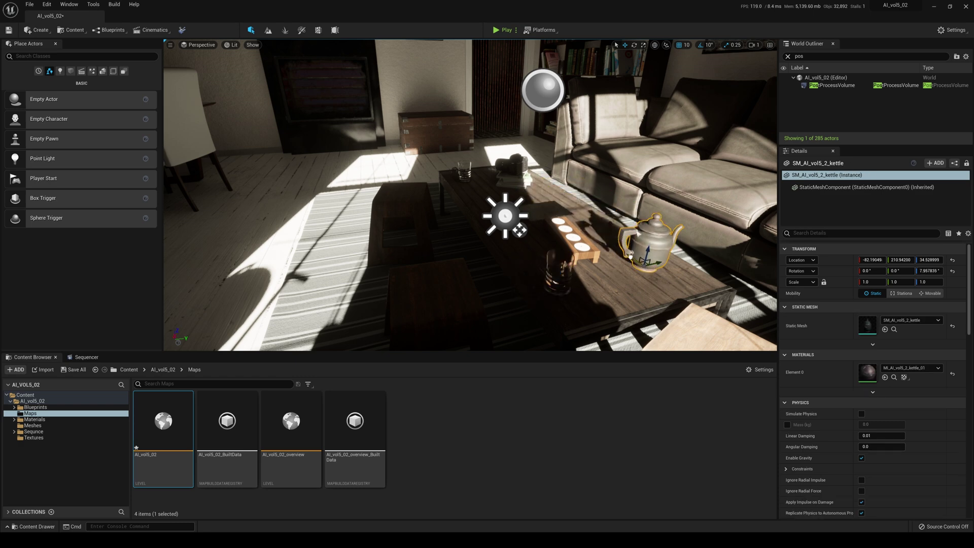
pyautogui.moveTo(677, 266); pyautogui.dragTo(671, 265, button='right')
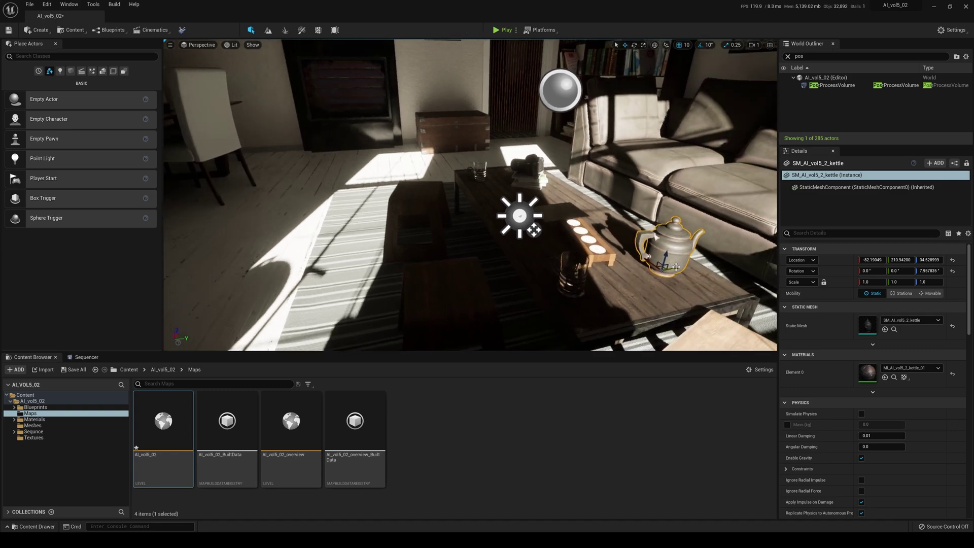
pyautogui.moveTo(671, 268)
pyautogui.mouseDown()
pyautogui.moveTo(645, 269)
pyautogui.moveTo(671, 268)
pyautogui.mouseUp()
# Filter the World Outliner for "sky" and select the SkyLight to review its light settings.
pyautogui.moveTo(670, 269); pyautogui.dragTo(594, 189, button='right')
pyautogui.press('s')
pyautogui.press('e')
pyautogui.moveTo(739, 251); pyautogui.dragTo(640, 275, button='right')
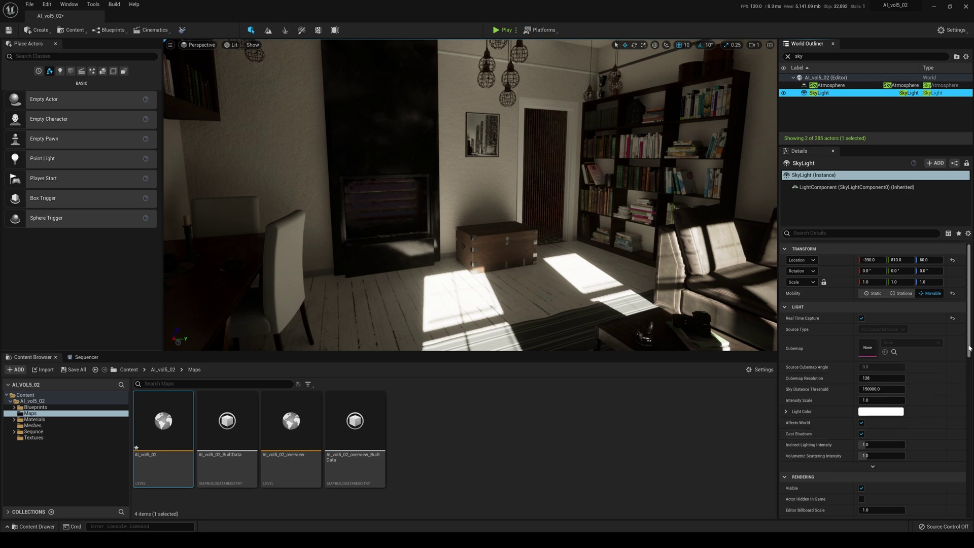
pyautogui.scroll(-1, 969, 348)
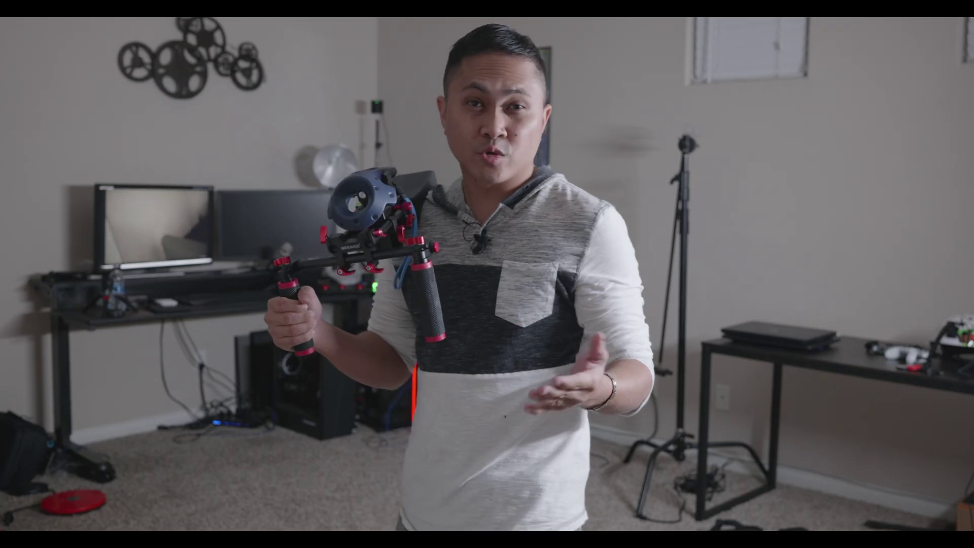